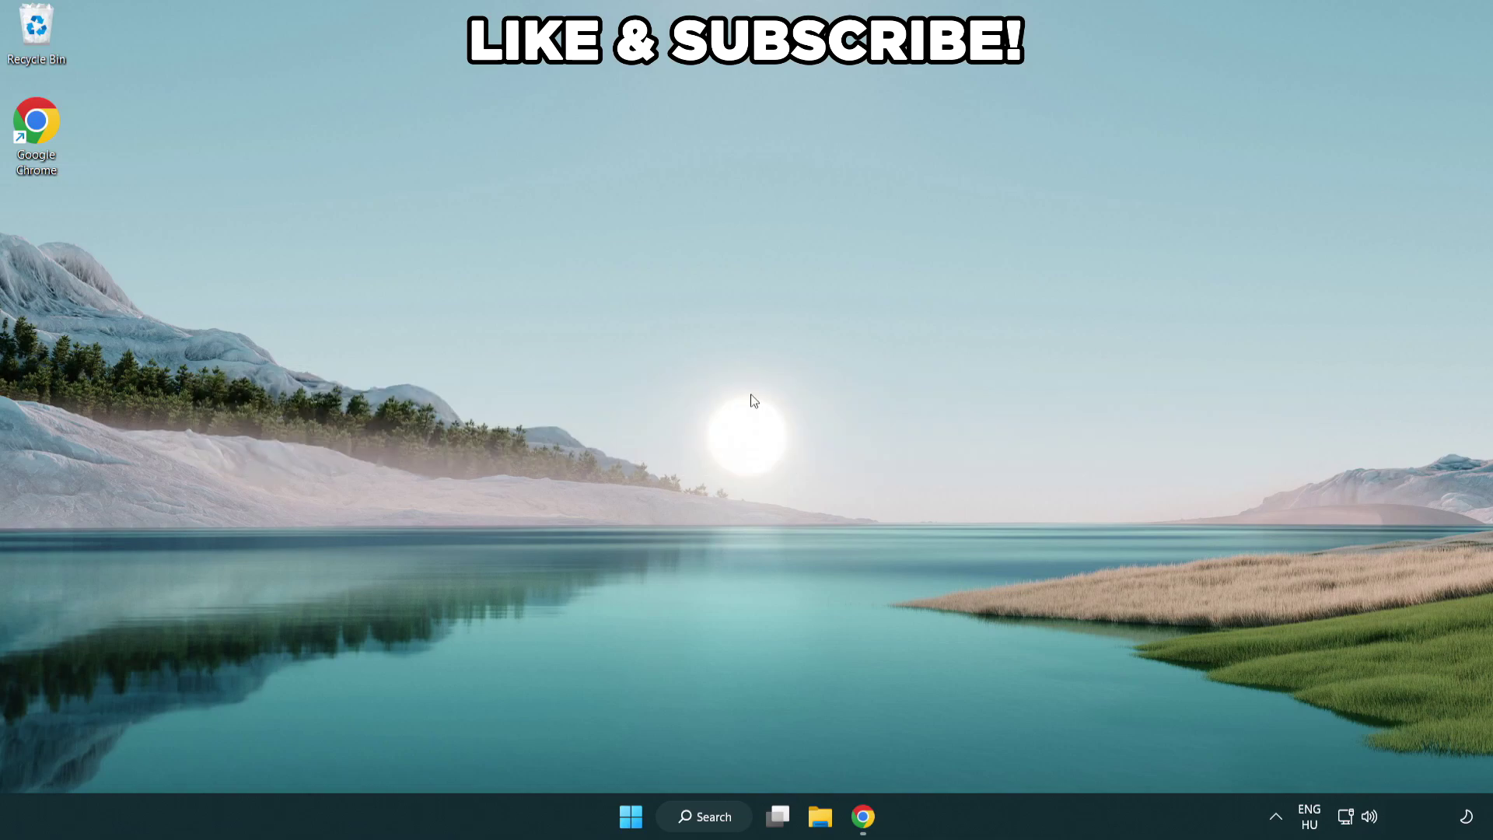
Search Windows for 'edit power plan'.
left_click(722, 820)
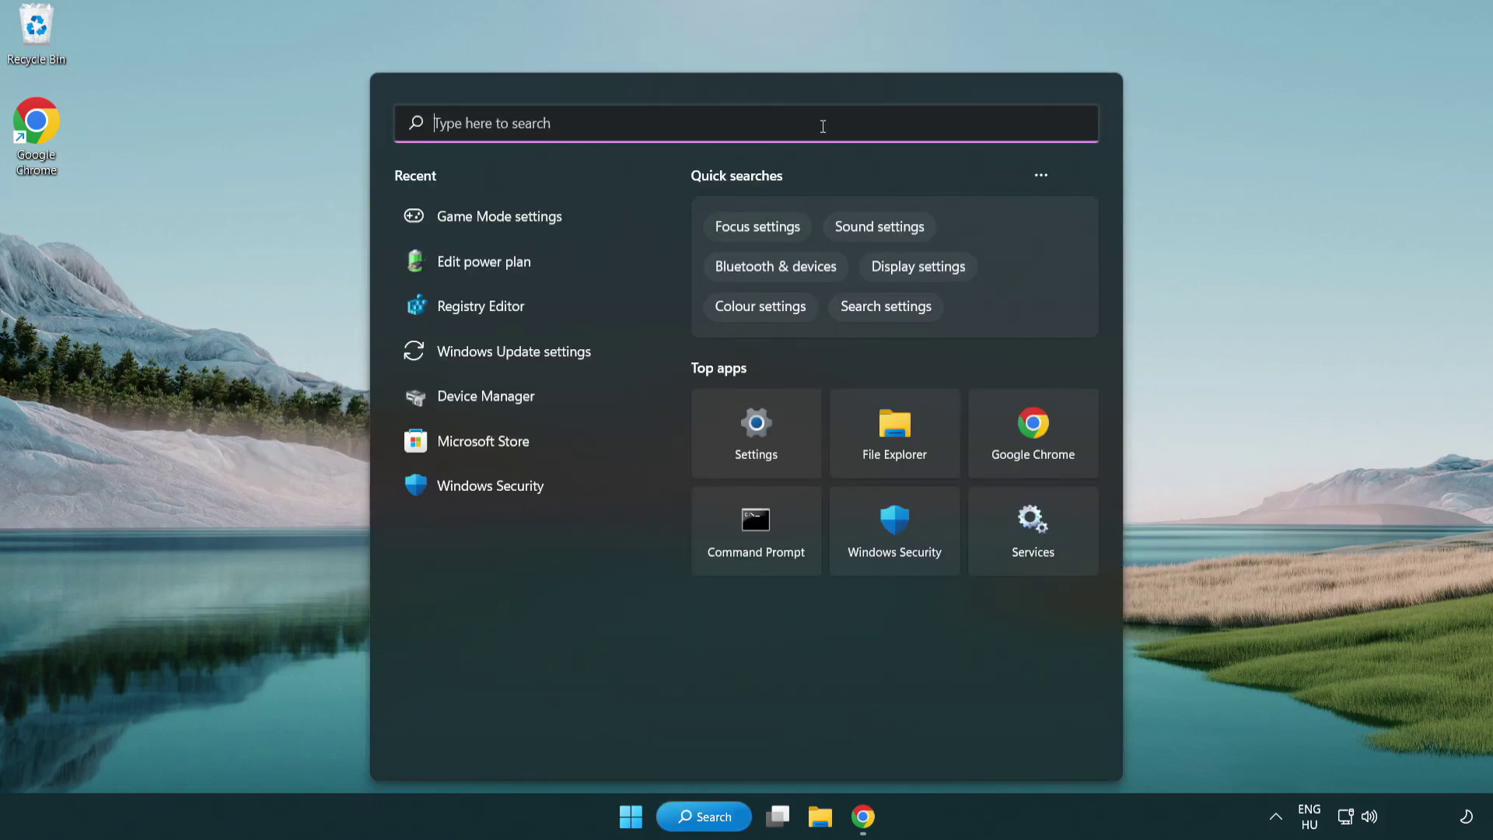
type("edit power ")
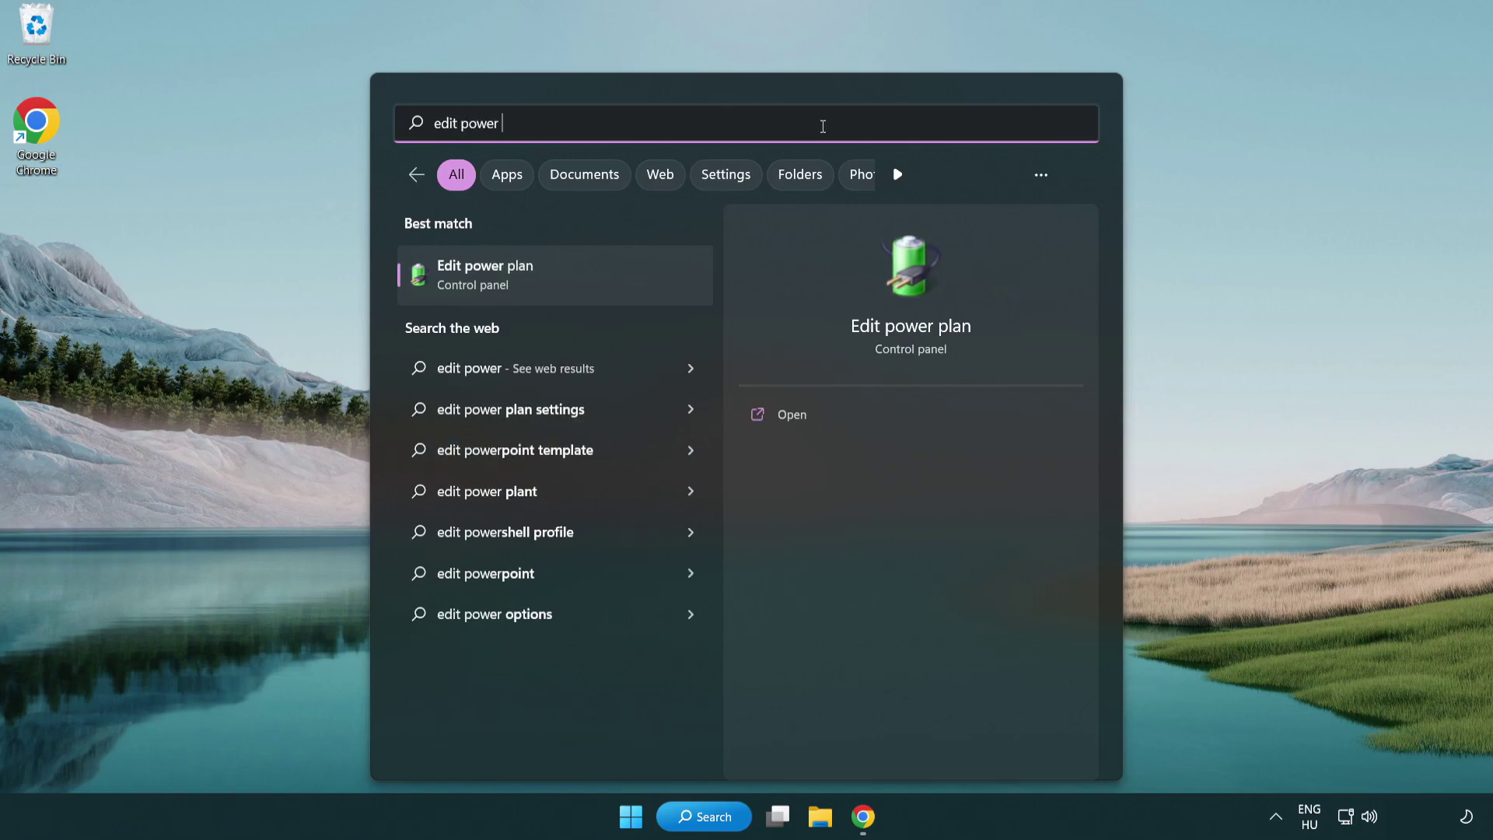
type("plan")
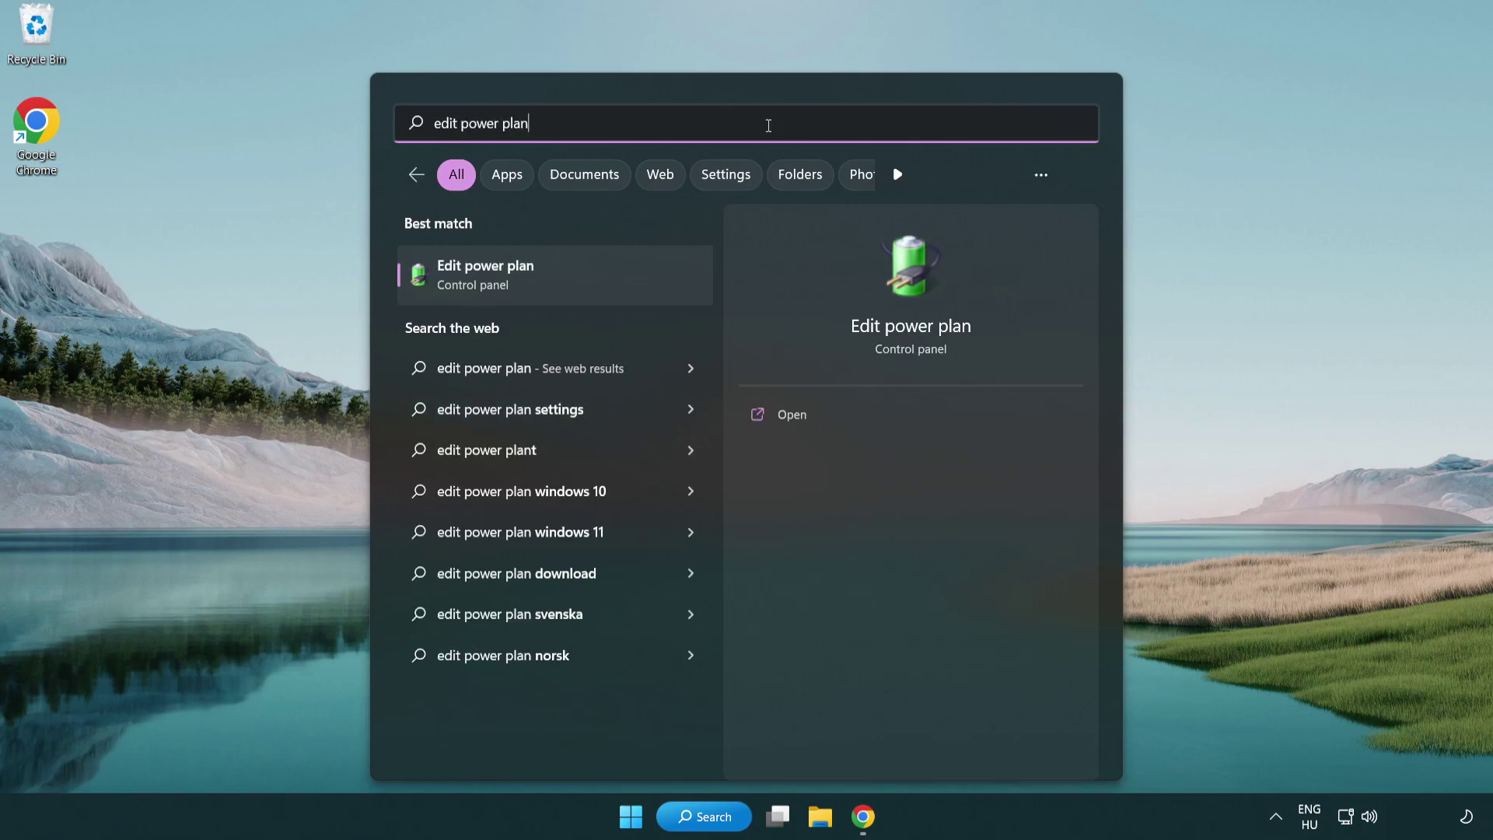
Switch the active power plan from Balanced to High performance in Power Options, then close it.
left_click(563, 281)
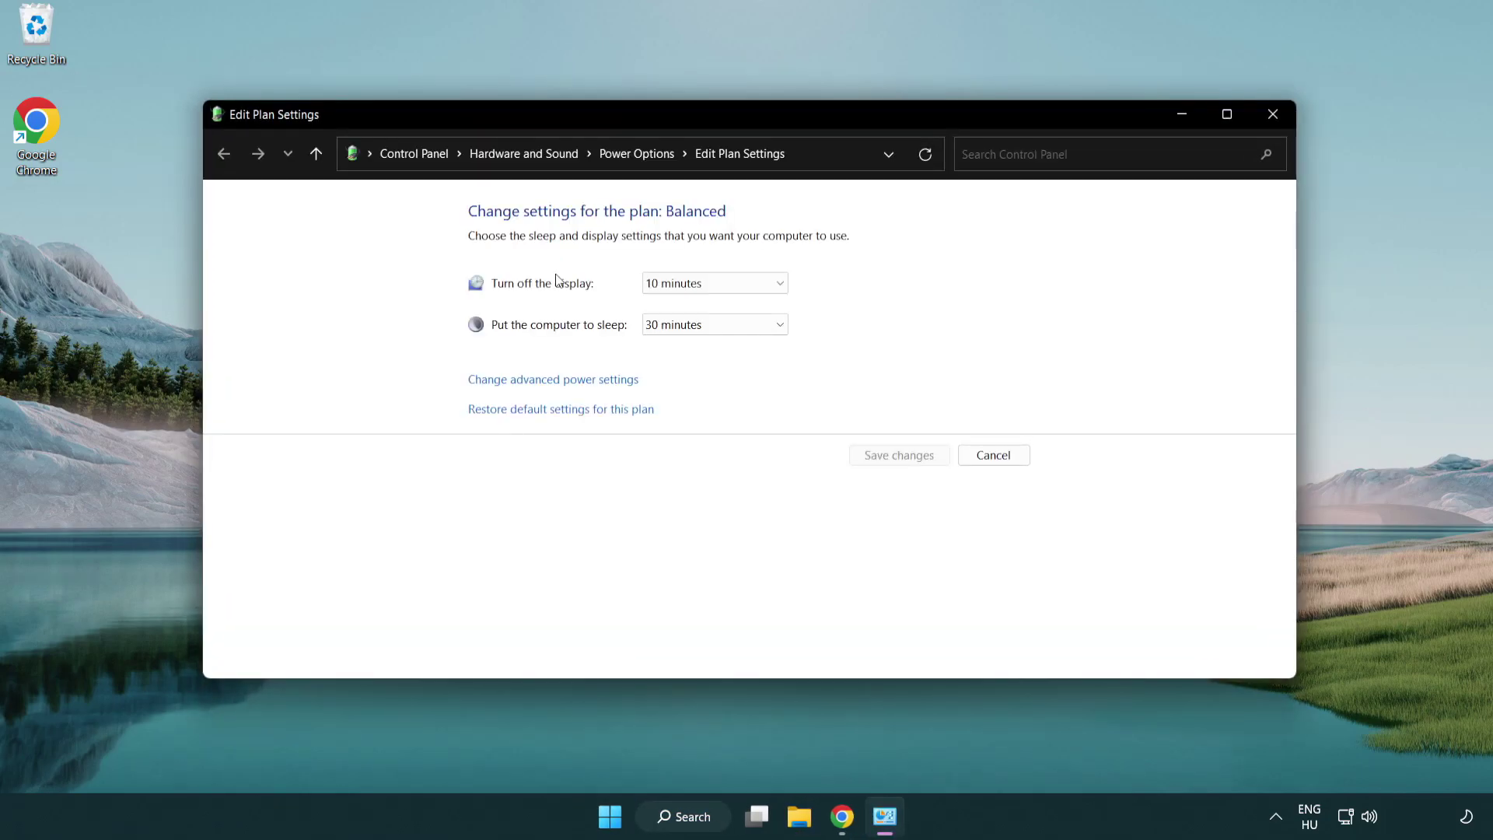
left_click(648, 159)
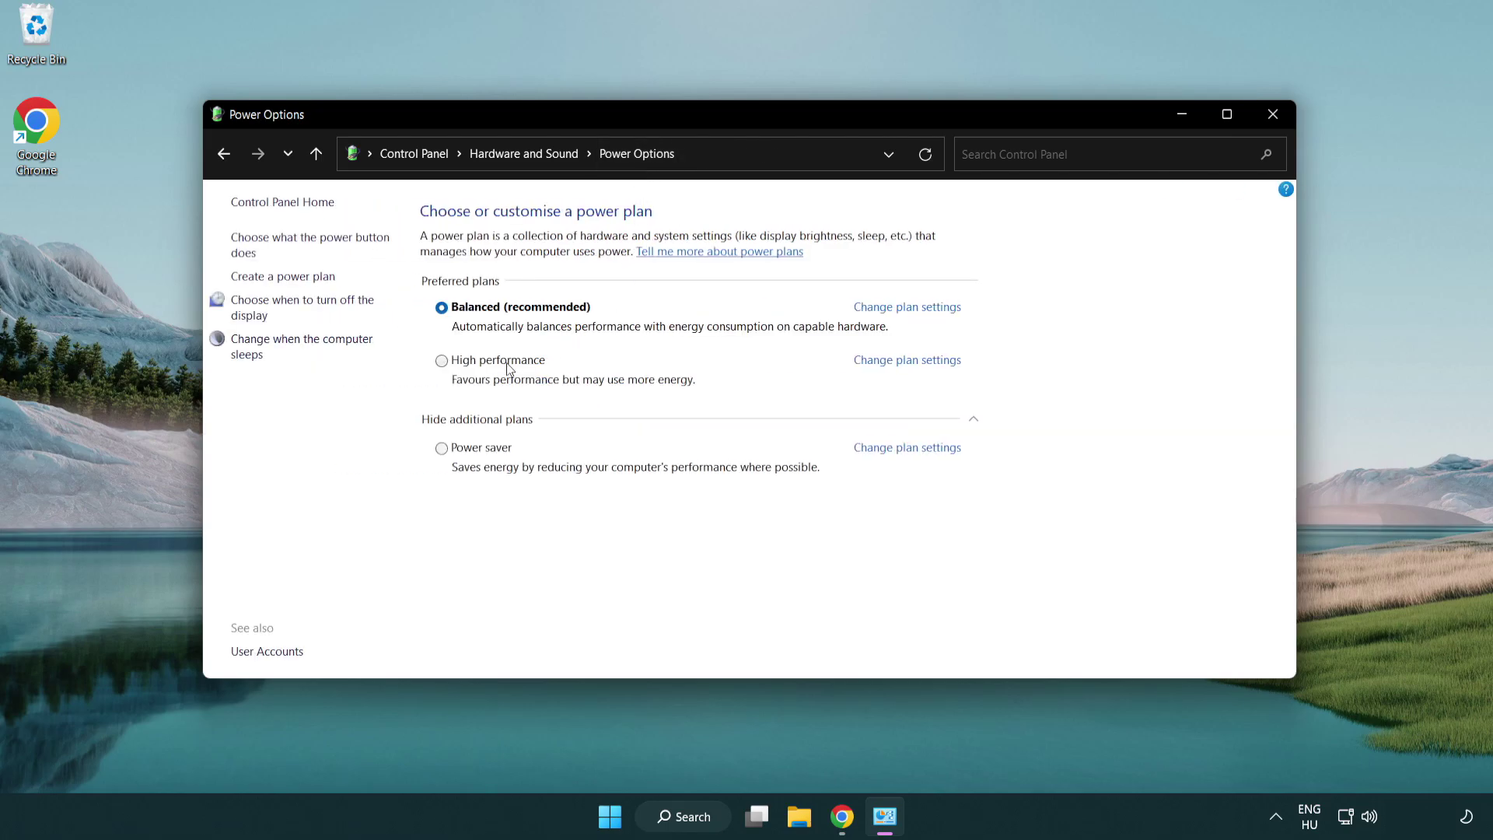
left_click(441, 361)
left_click(1272, 115)
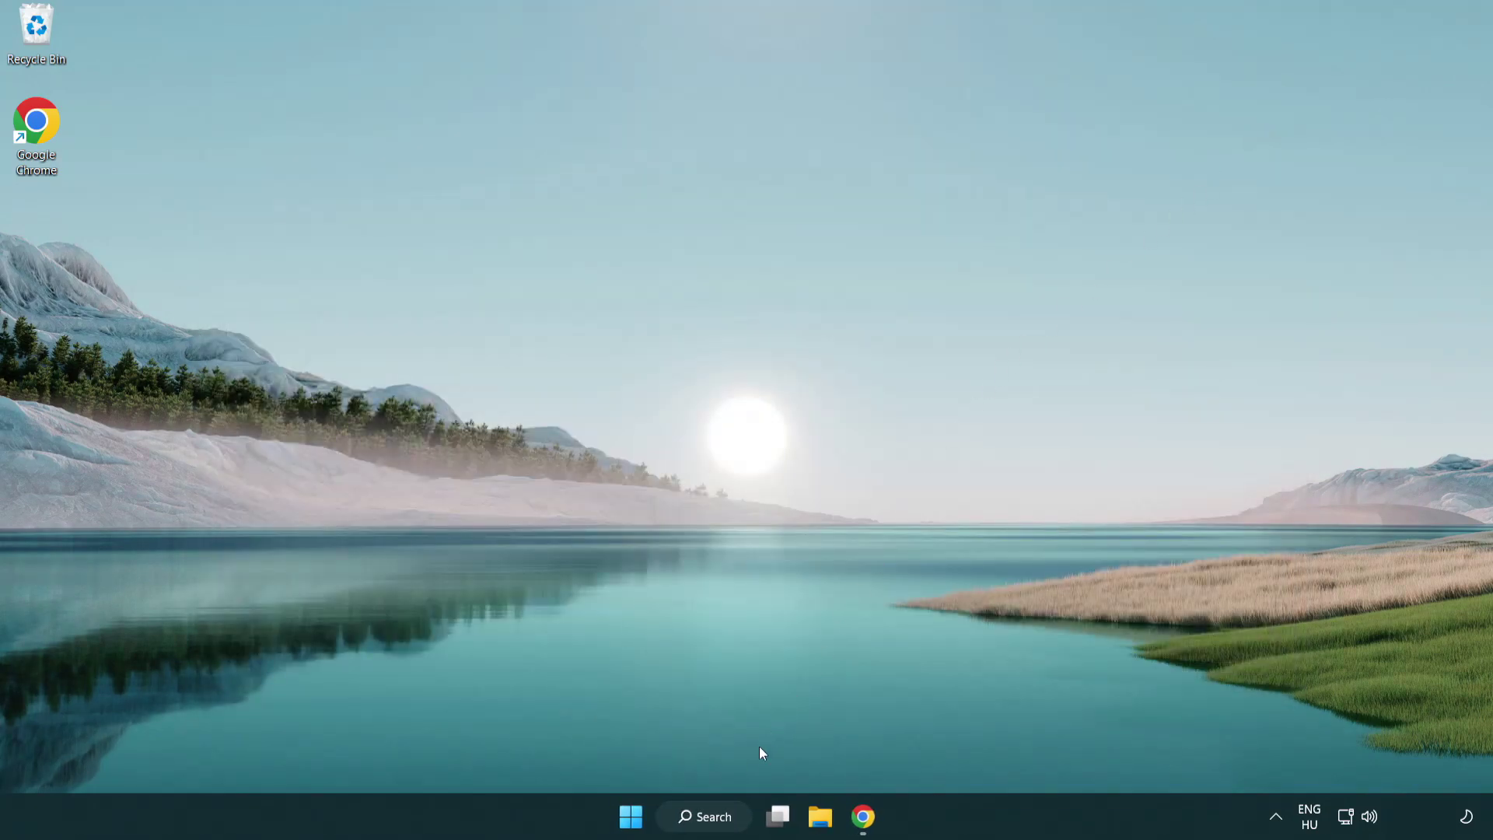
Search Windows for 'device manager'.
left_click(708, 817)
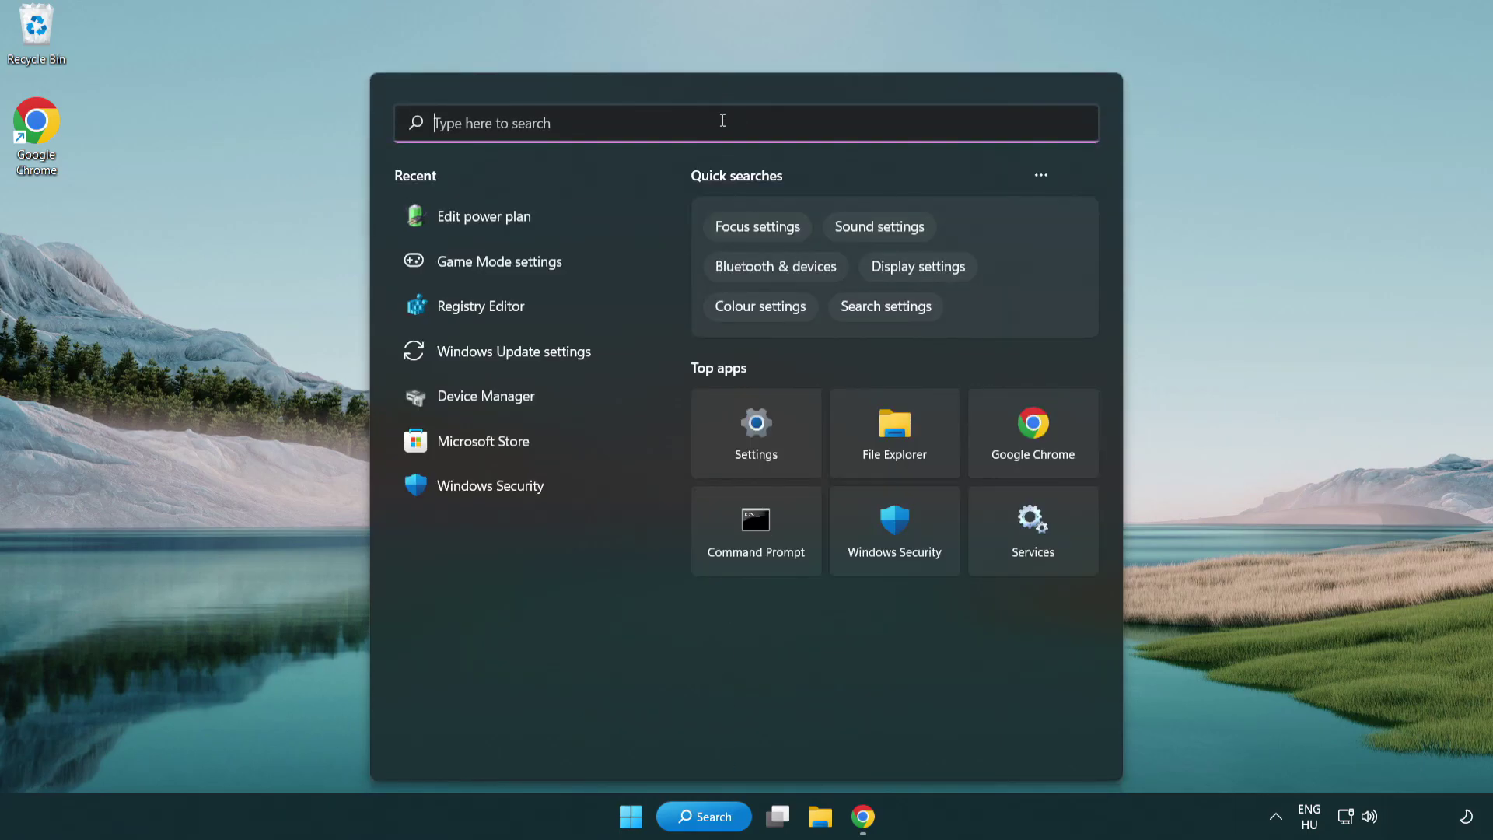
type("device manager")
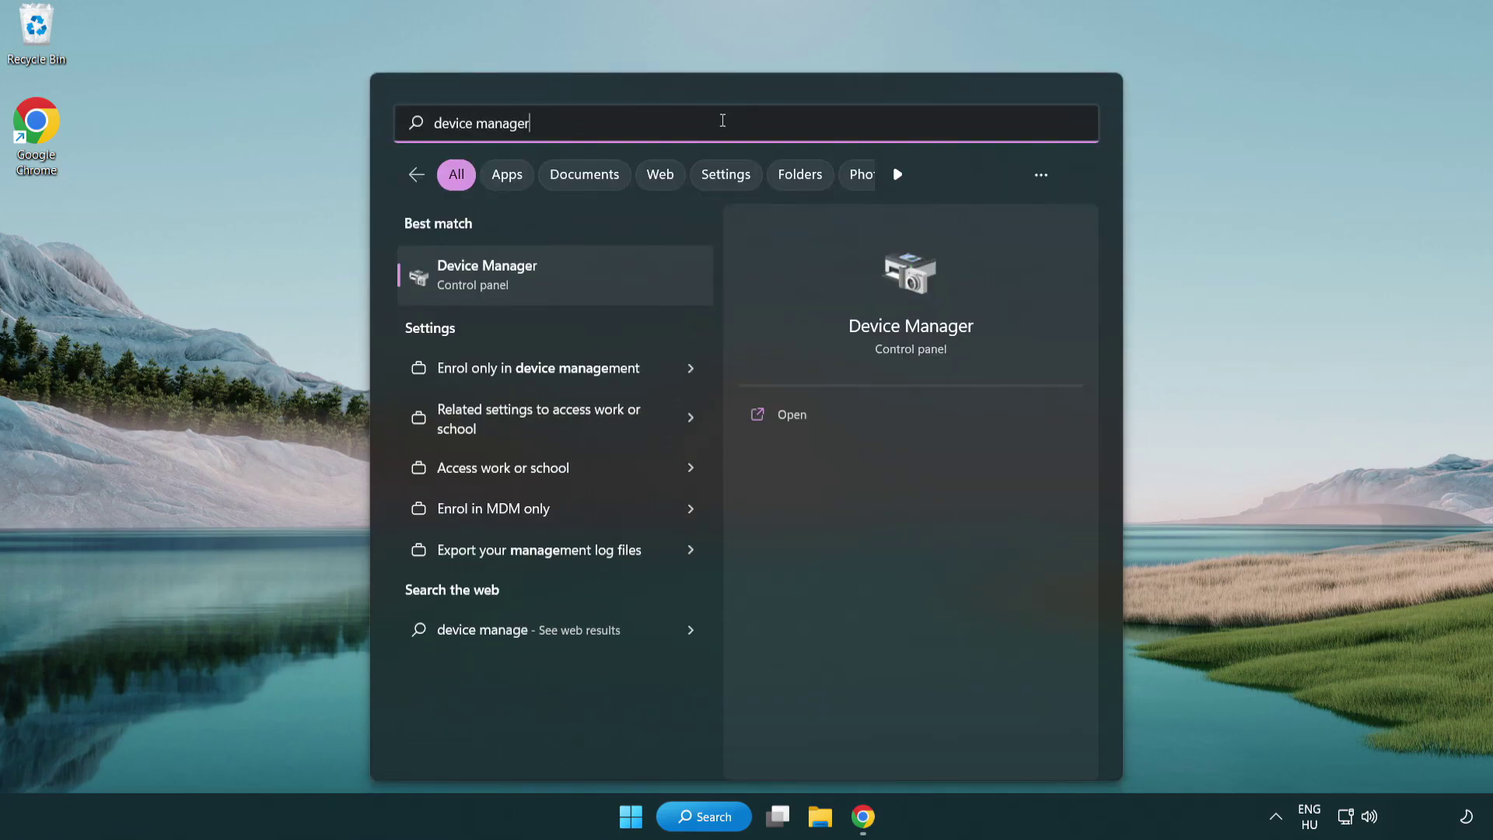
Open Device Manager and select the VMware SVGA 3D adapter under Display adapters.
left_click(572, 279)
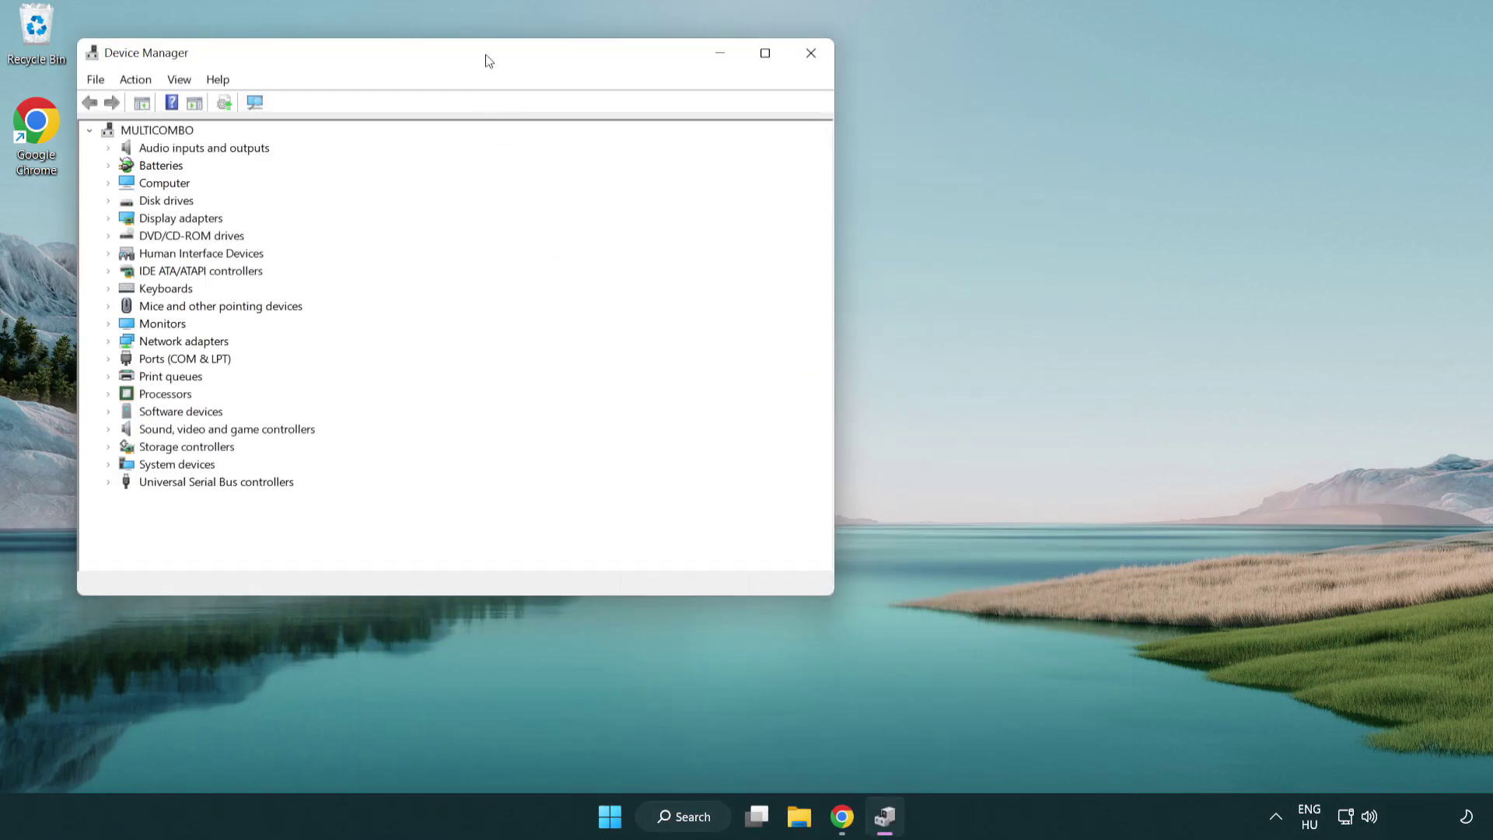
left_click_drag(489, 60, 766, 140)
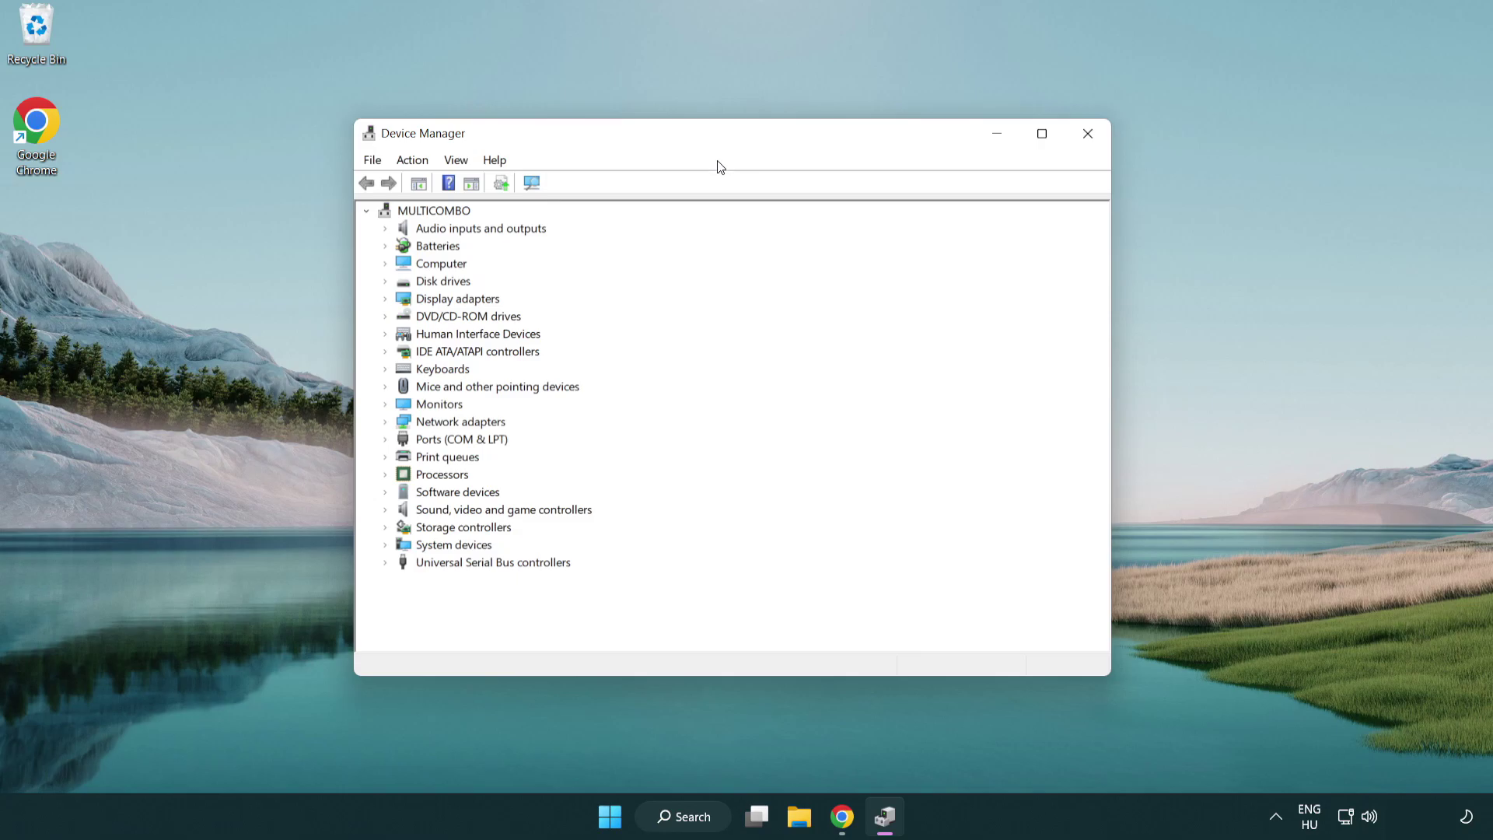
left_click(404, 299)
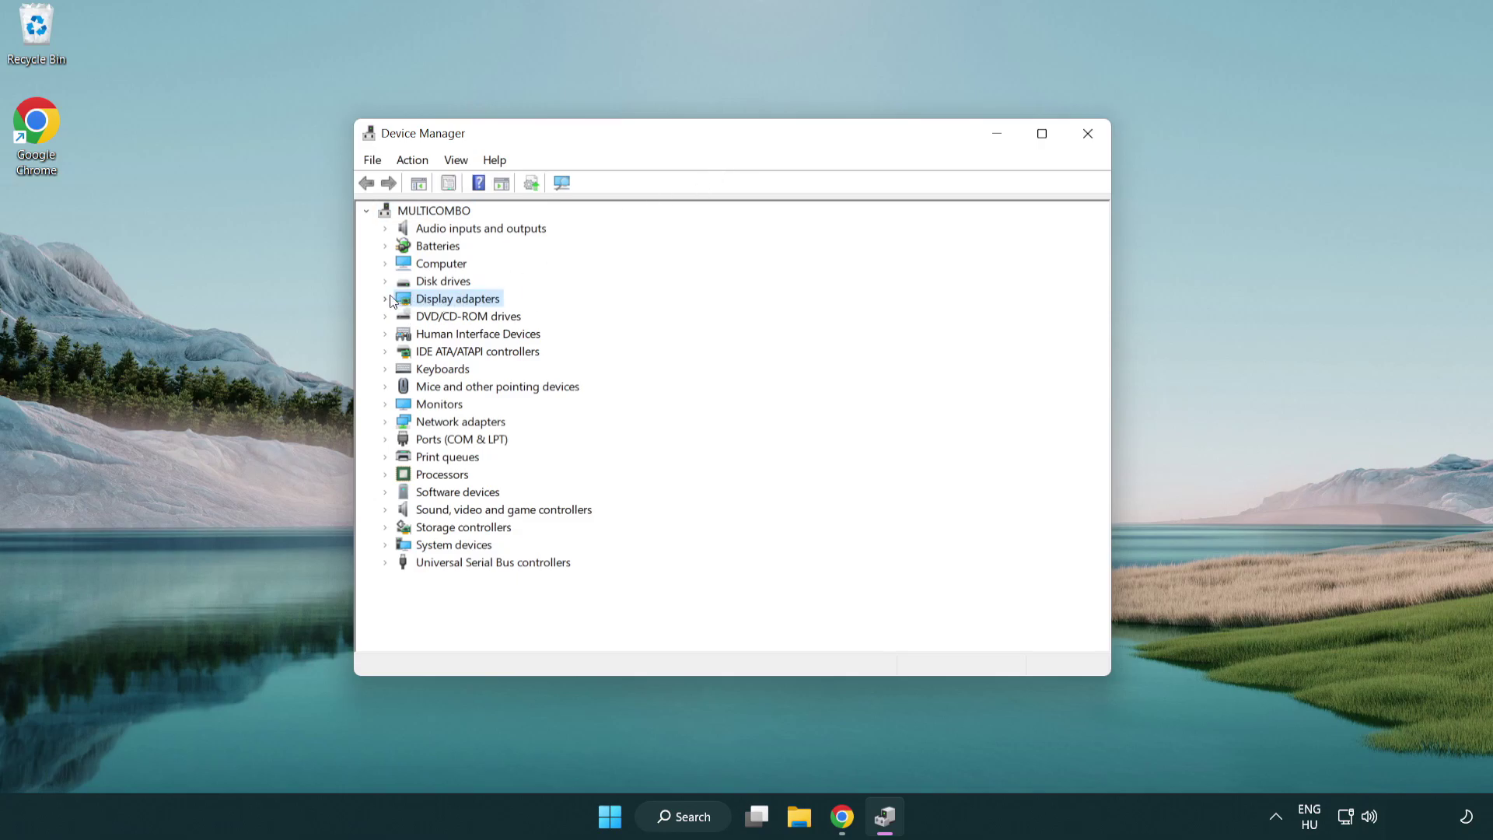
left_click(385, 299)
left_click(423, 318)
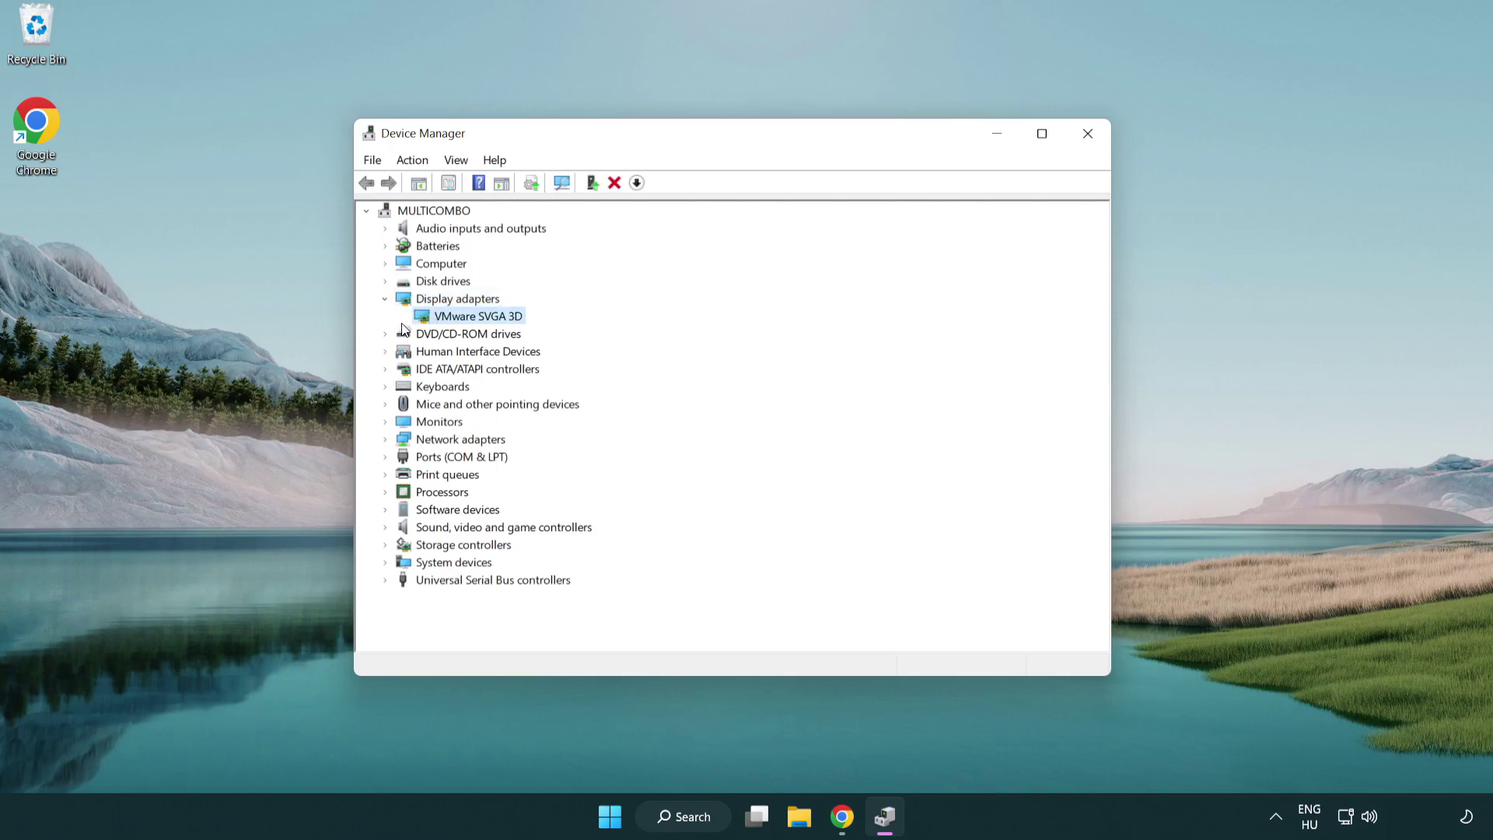
right_click(470, 322)
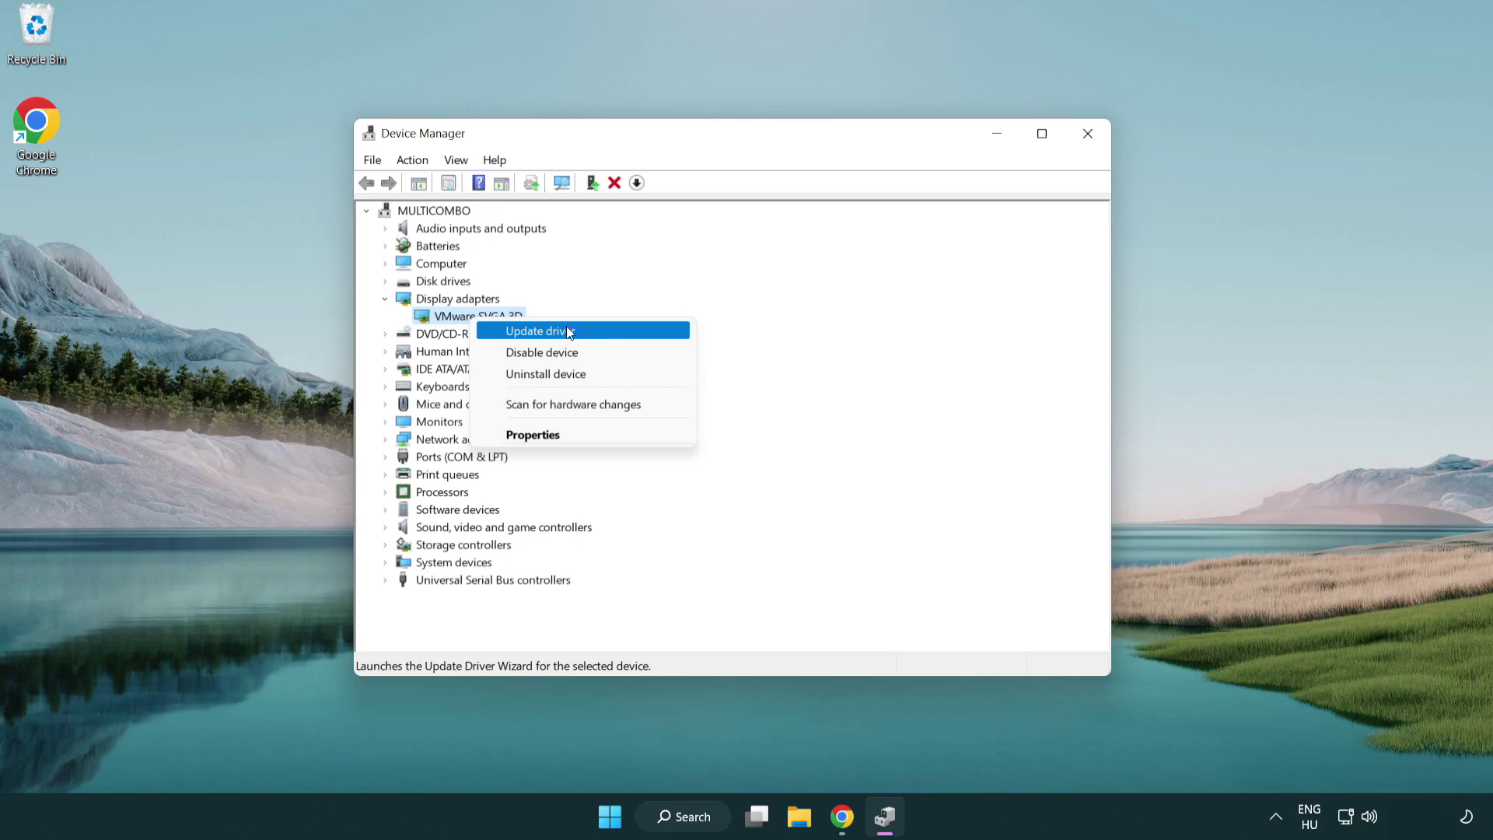
Search automatically for an updated VMware SVGA 3D driver, then close the wizard and Device Manager.
left_click(596, 333)
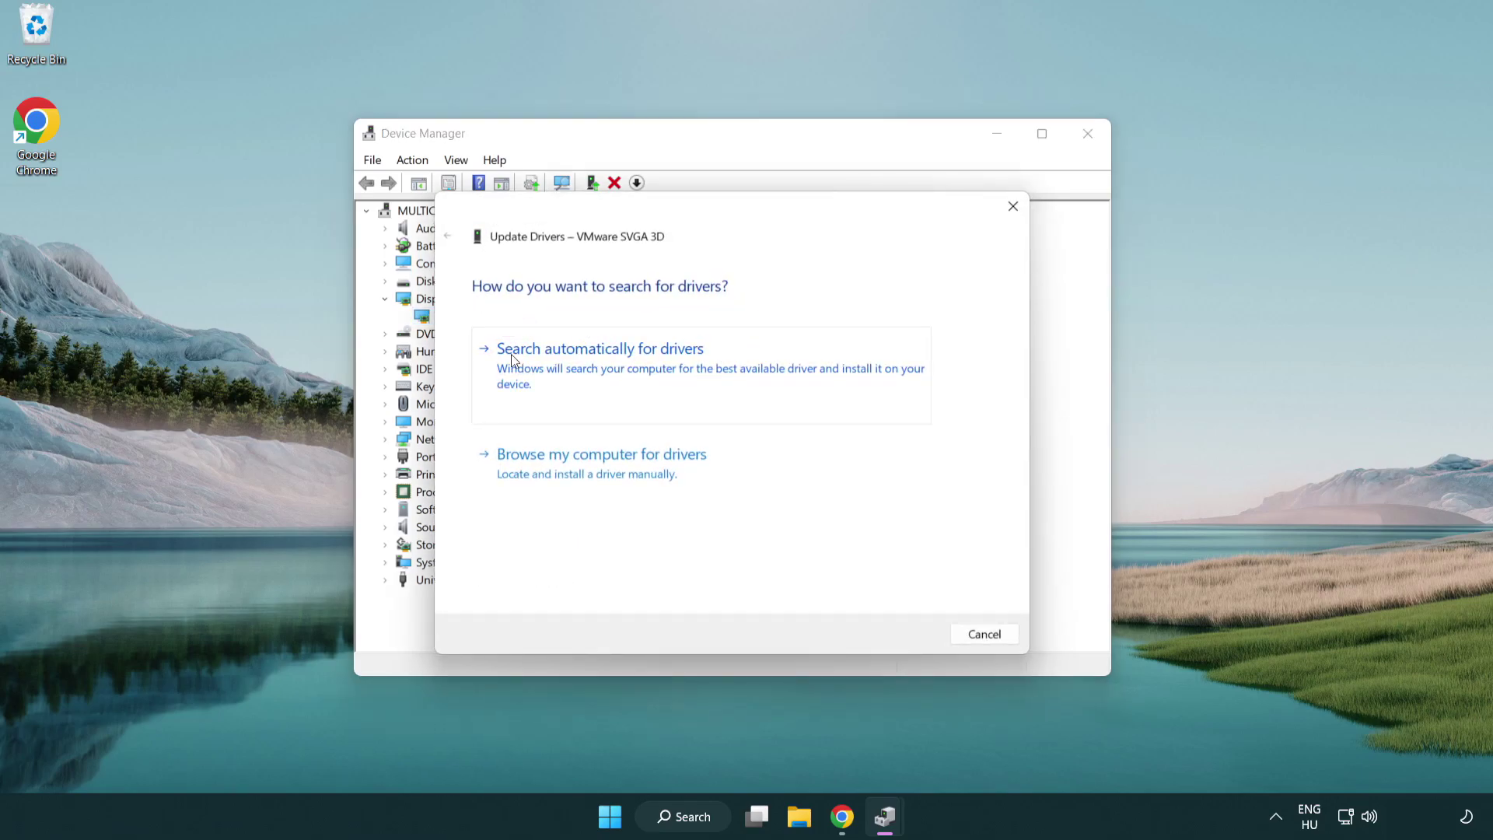
left_click(611, 365)
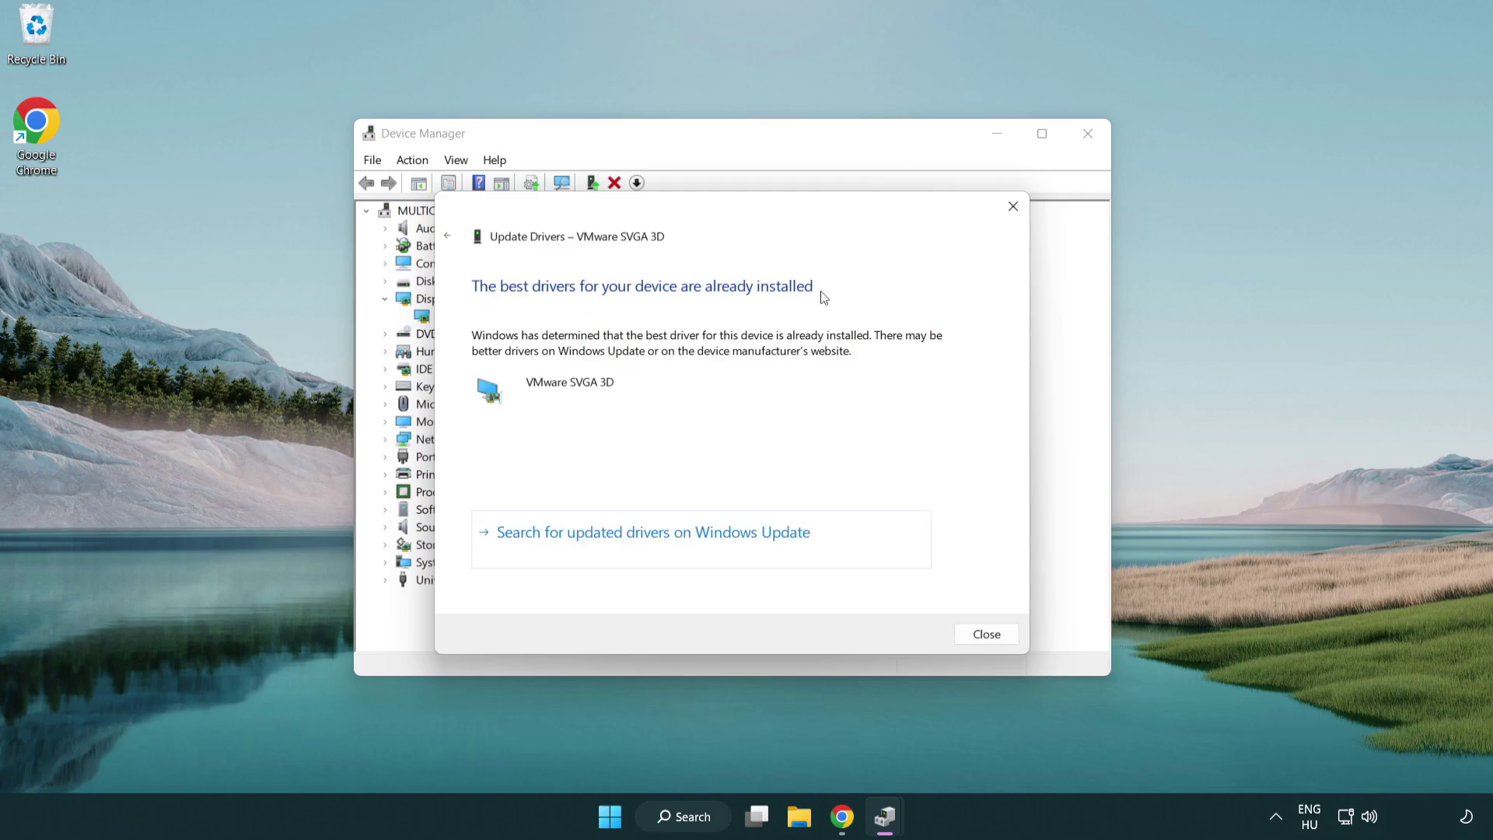
left_click(982, 634)
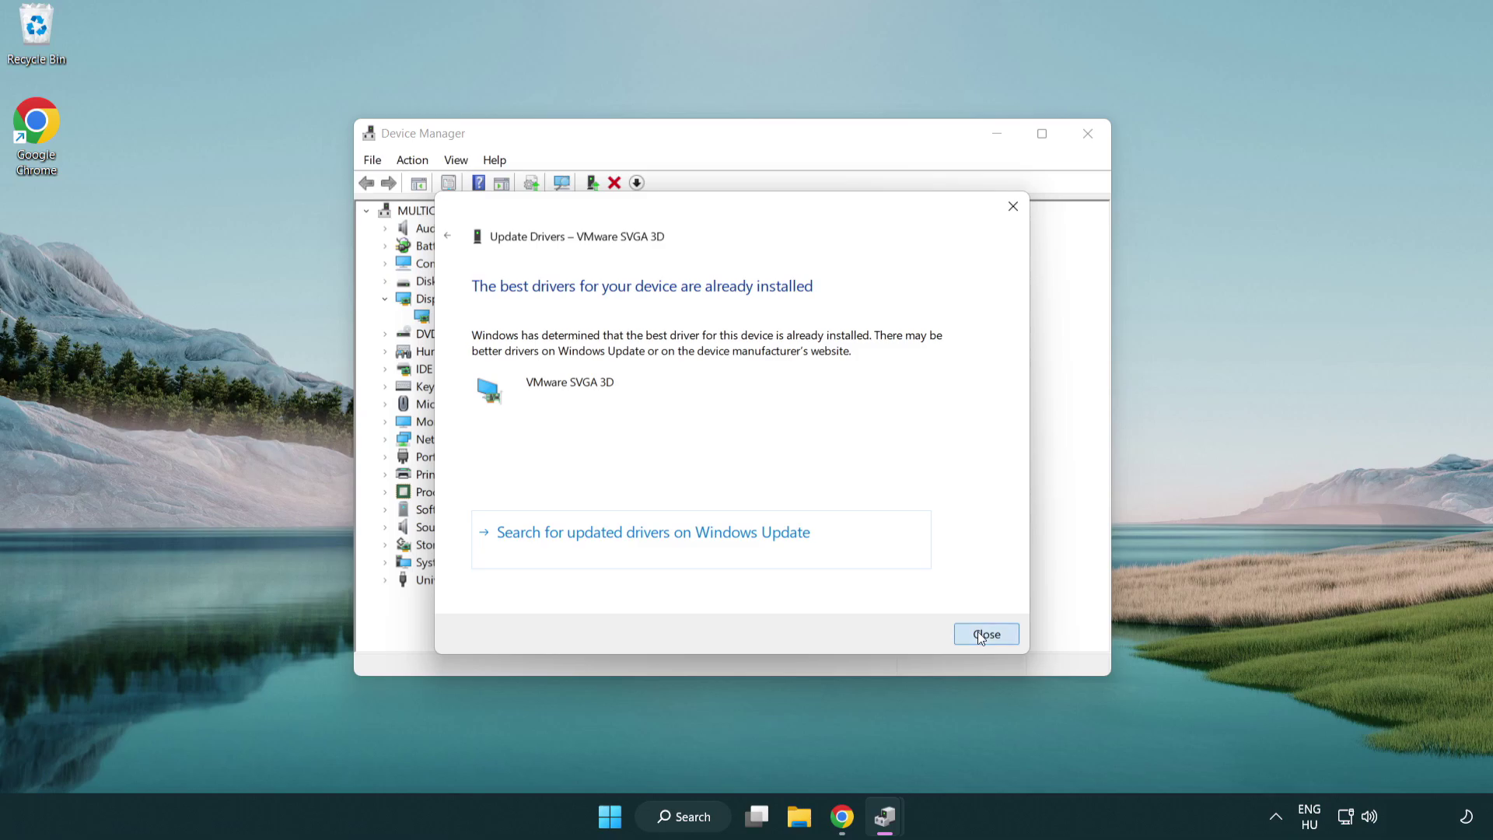
left_click(1084, 133)
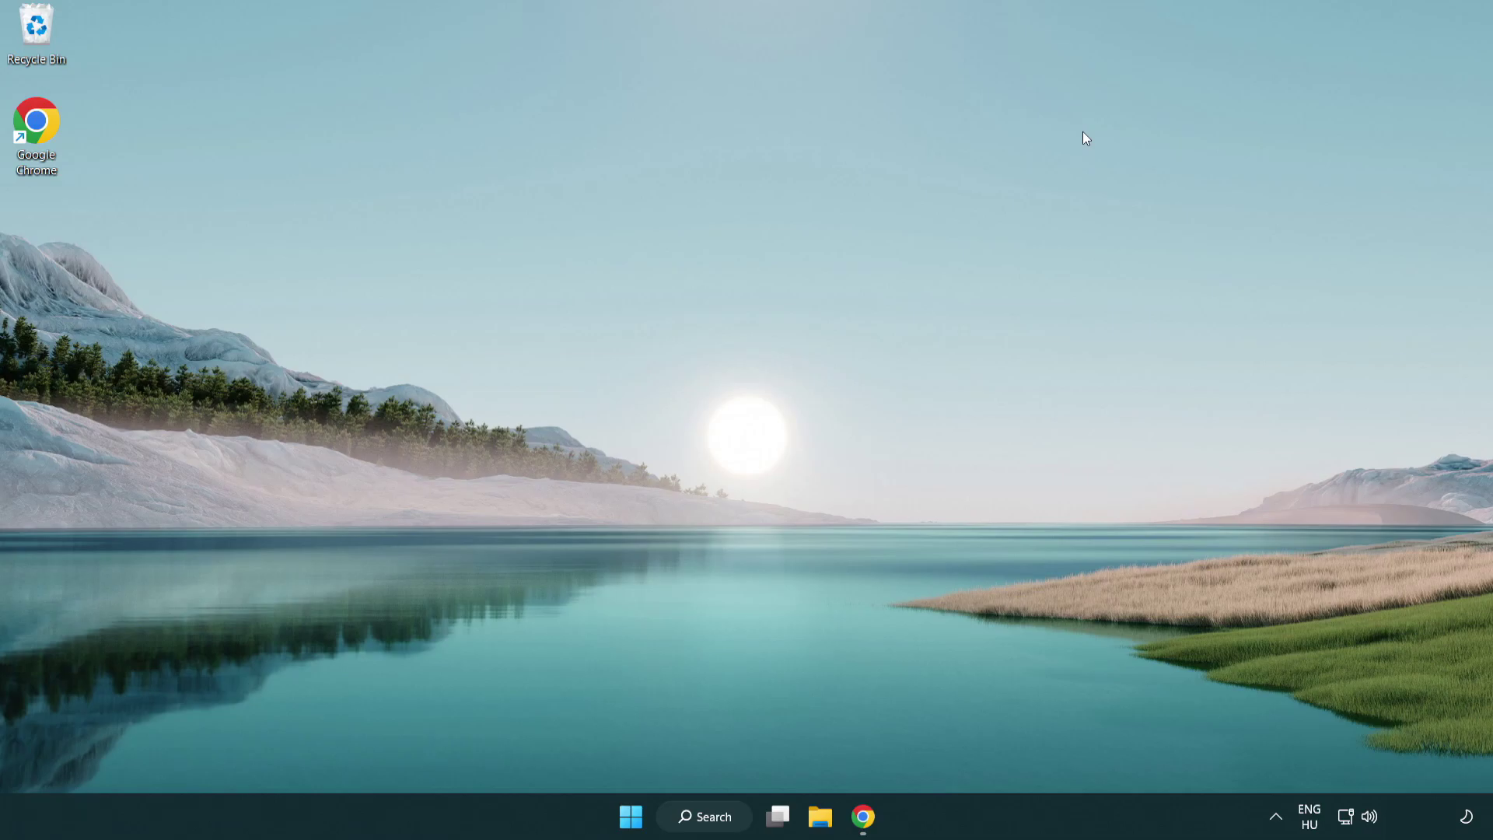
Search for 'game mode' and open the Game Mode settings.
left_click(714, 823)
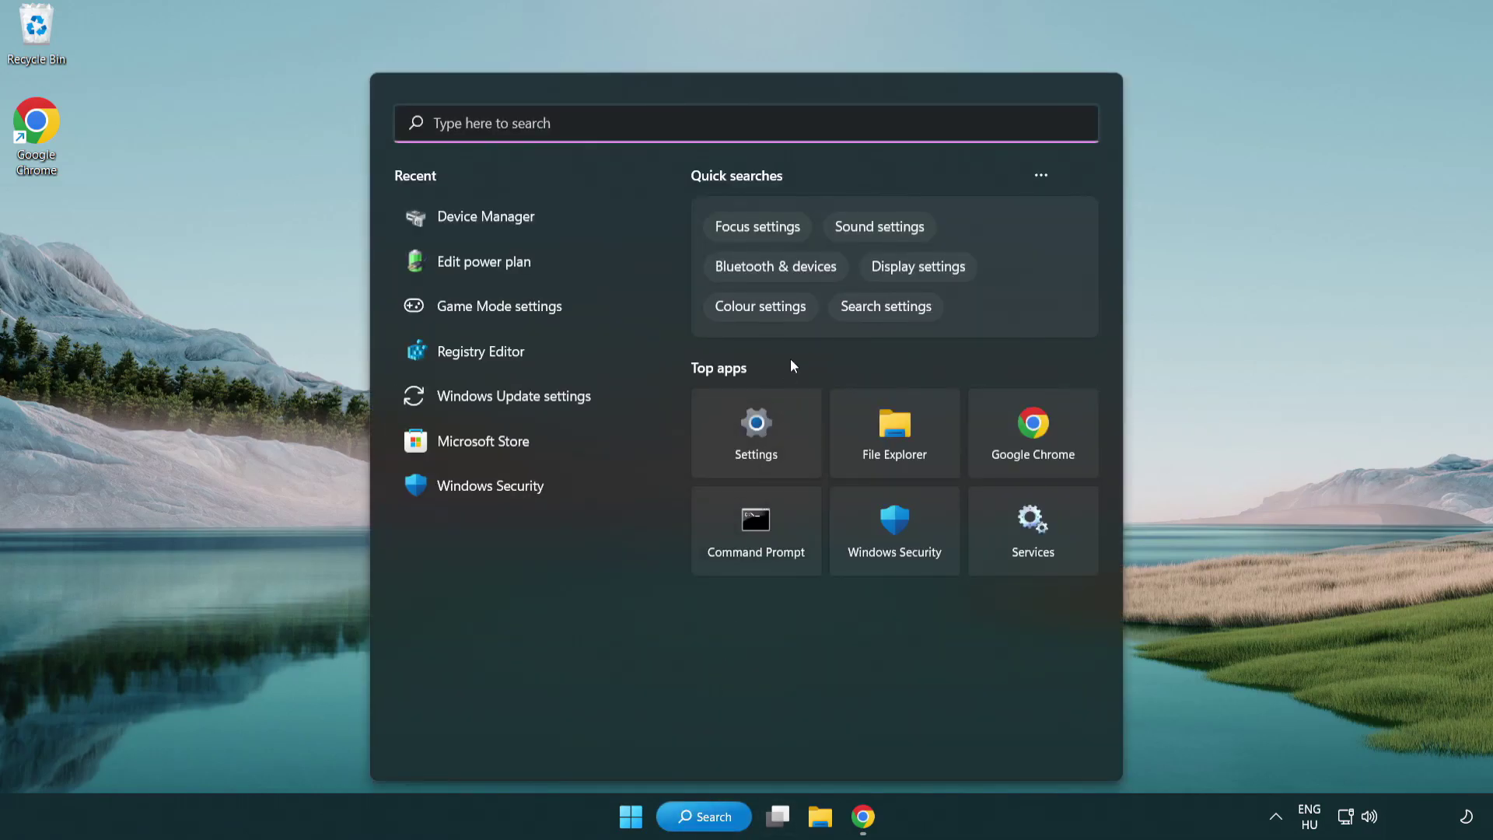
type("gam")
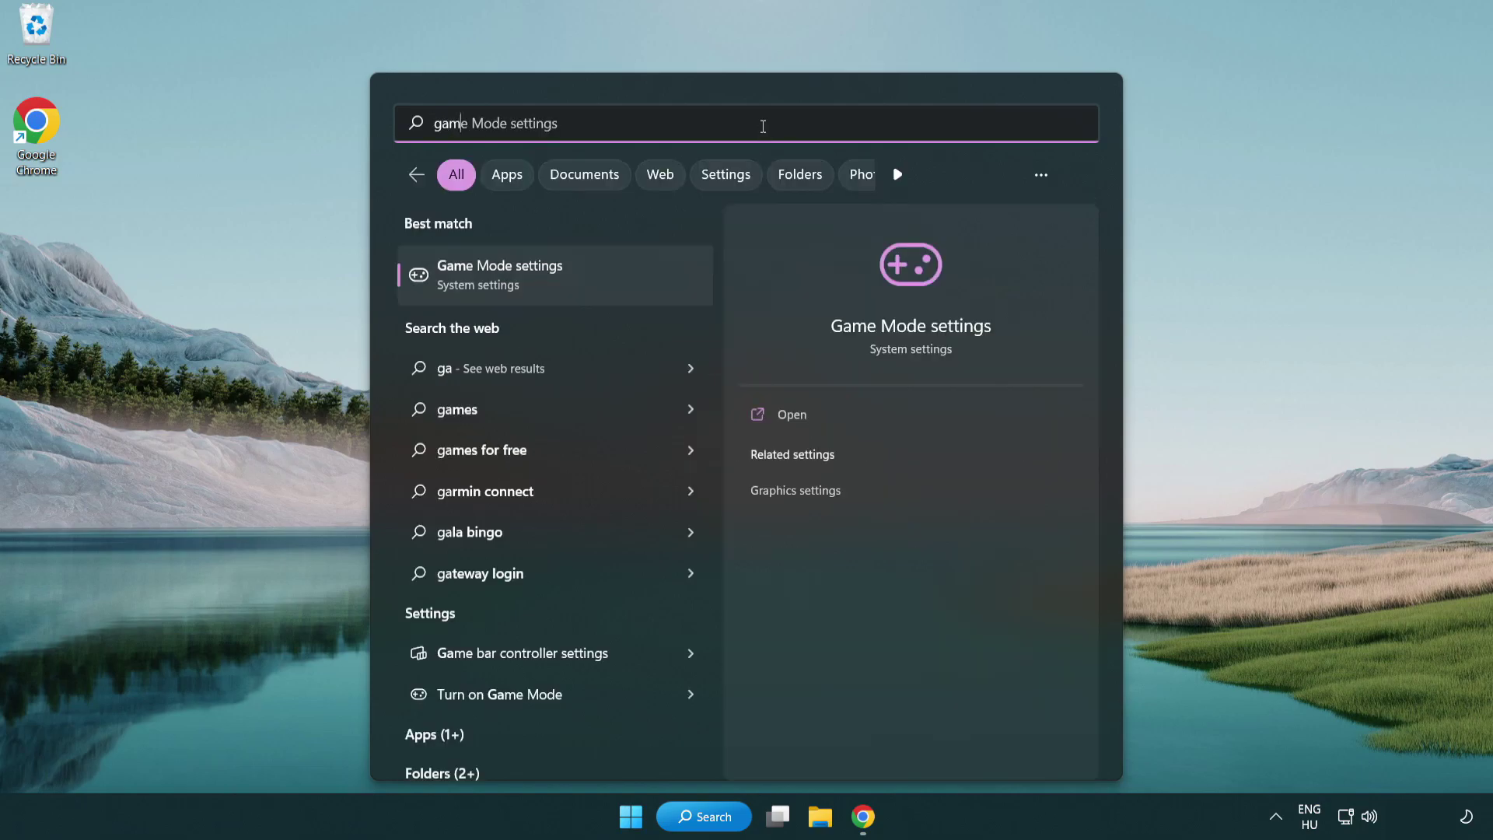
type("e mode")
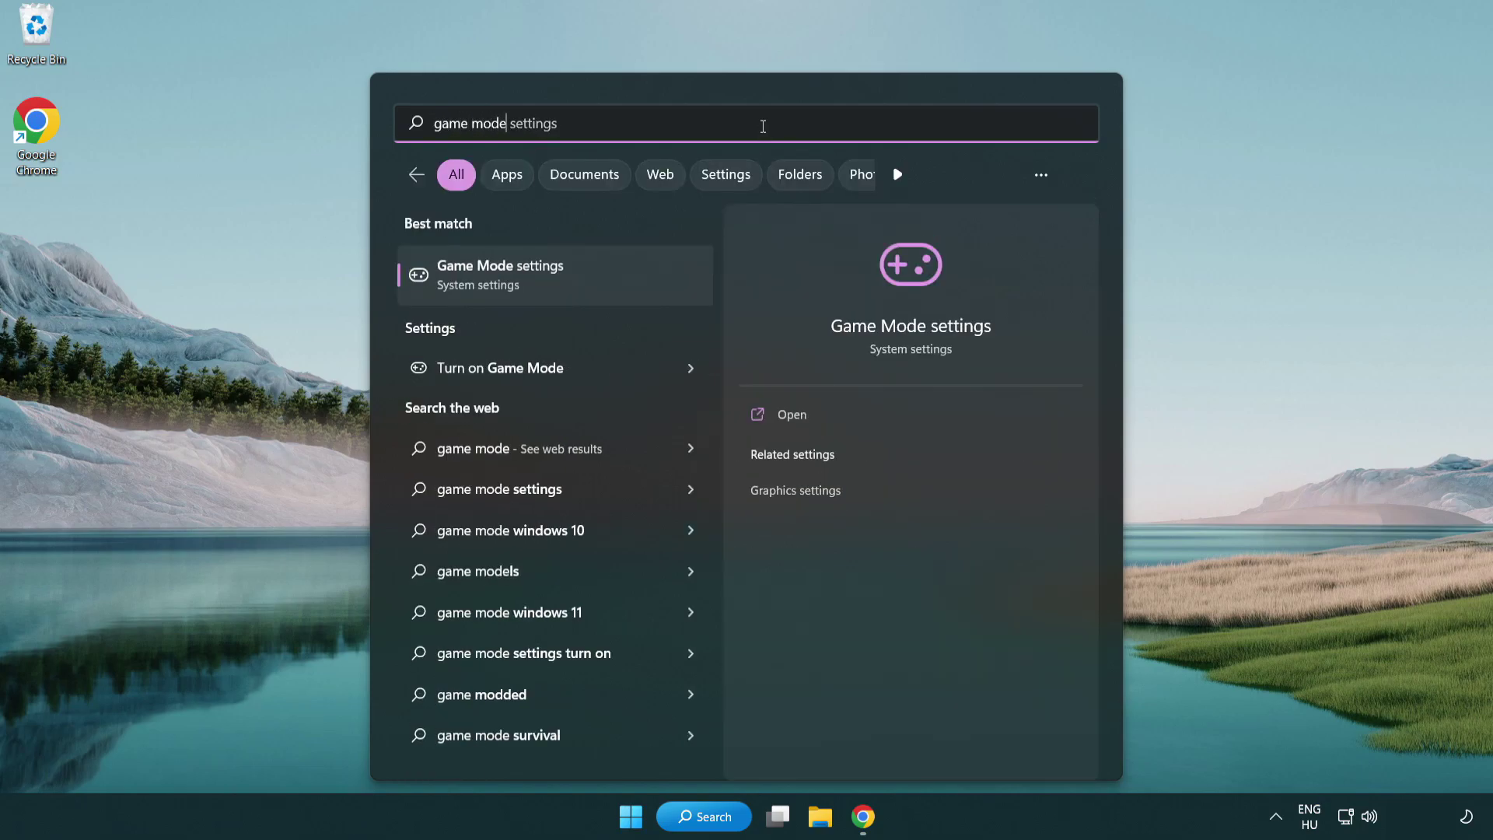
left_click(562, 282)
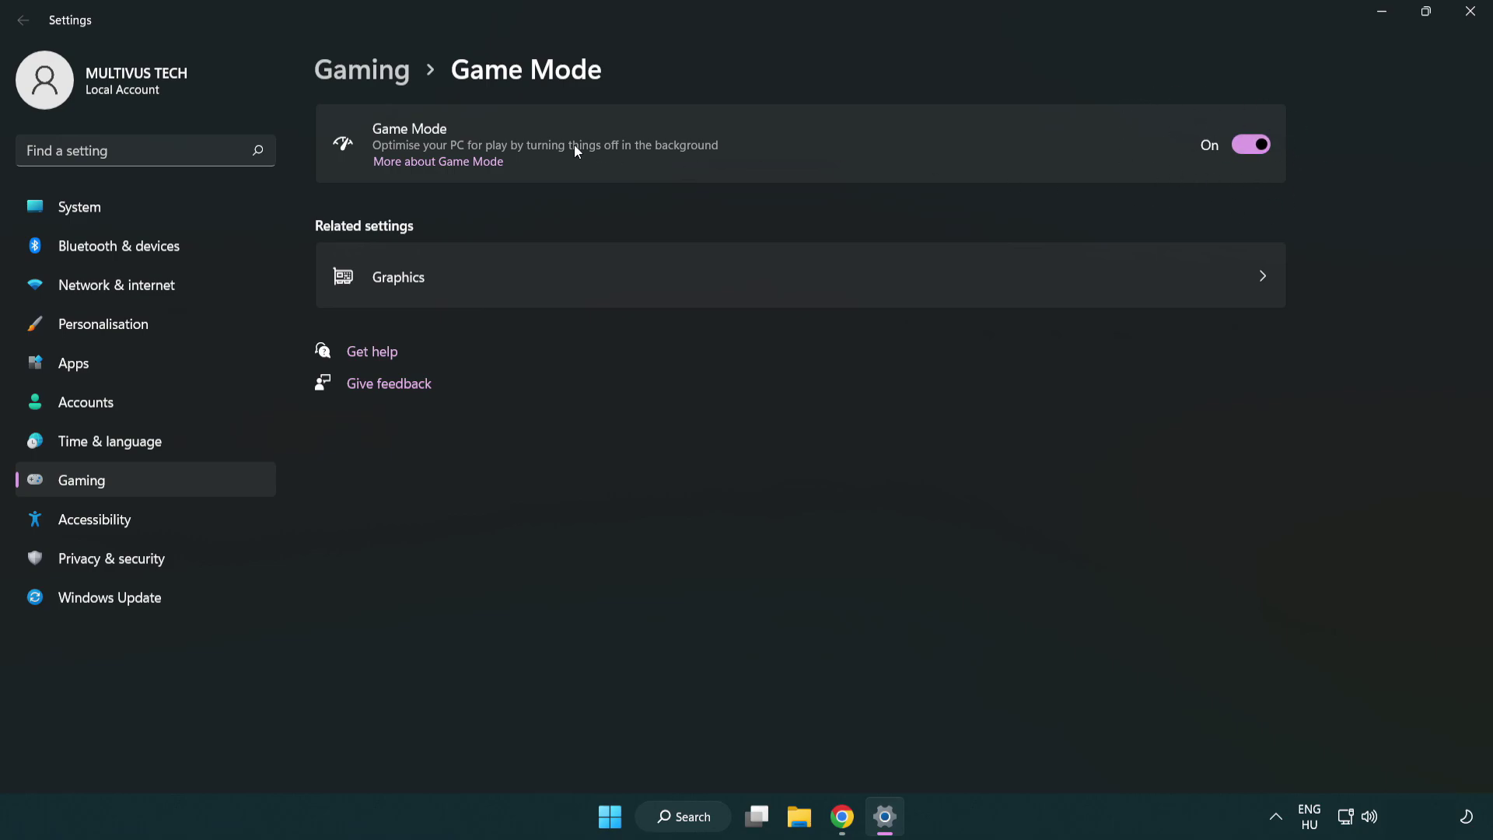
Go back to Gaming, review the Xbox Game Bar settings, and close Settings.
left_click(386, 80)
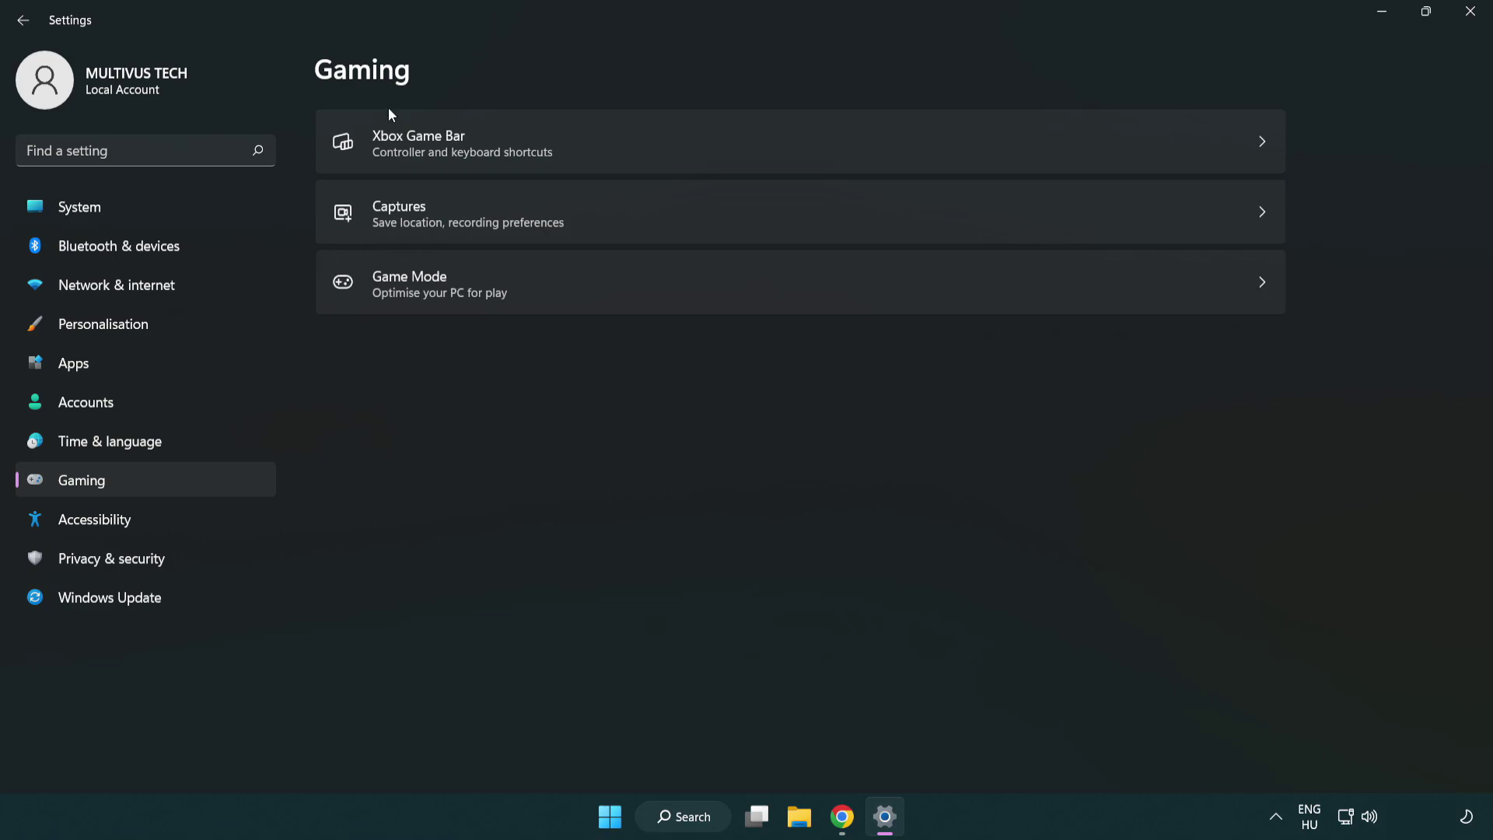
left_click(661, 146)
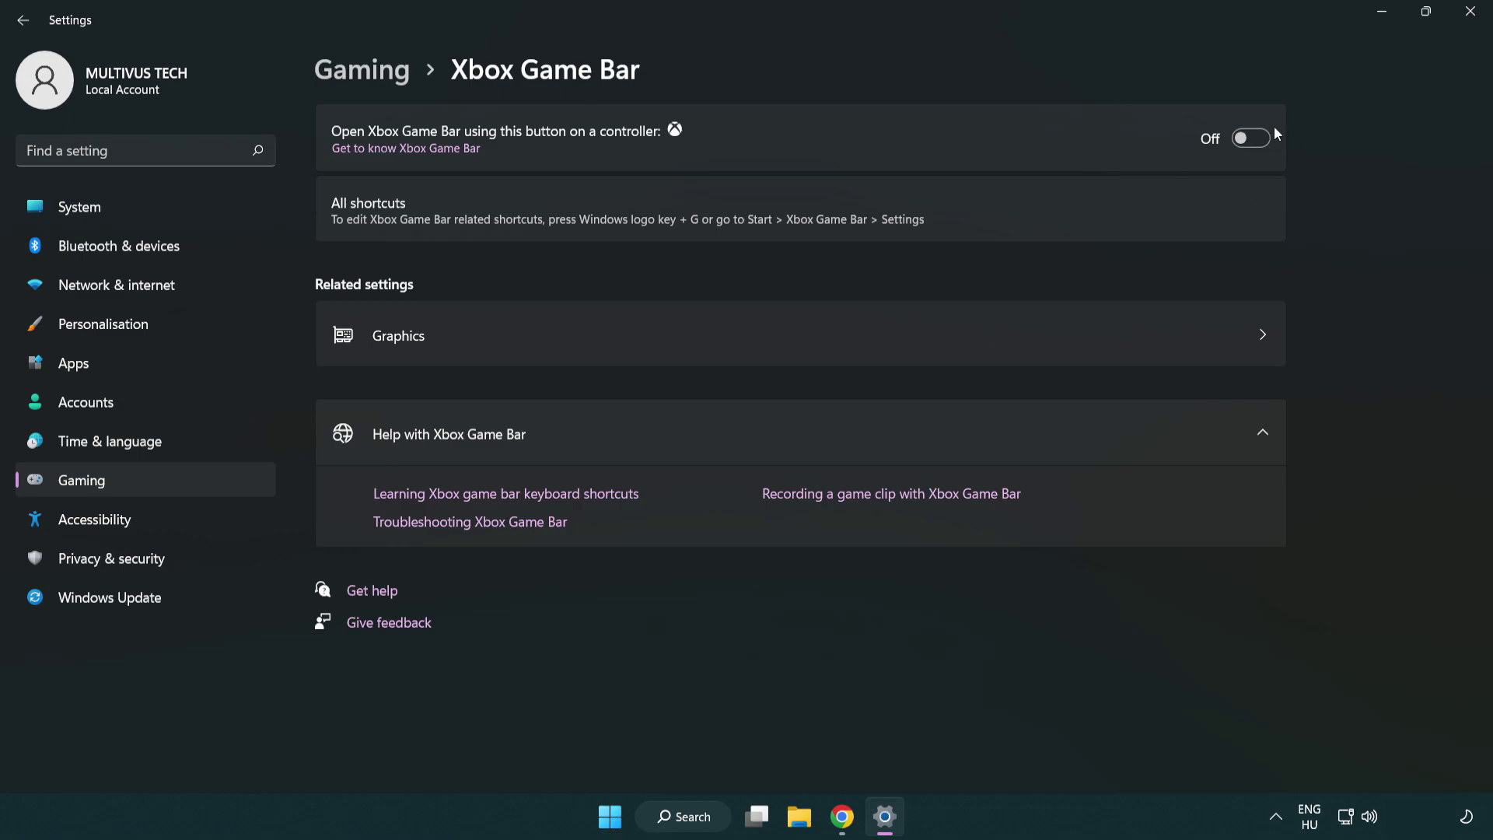
left_click(1469, 12)
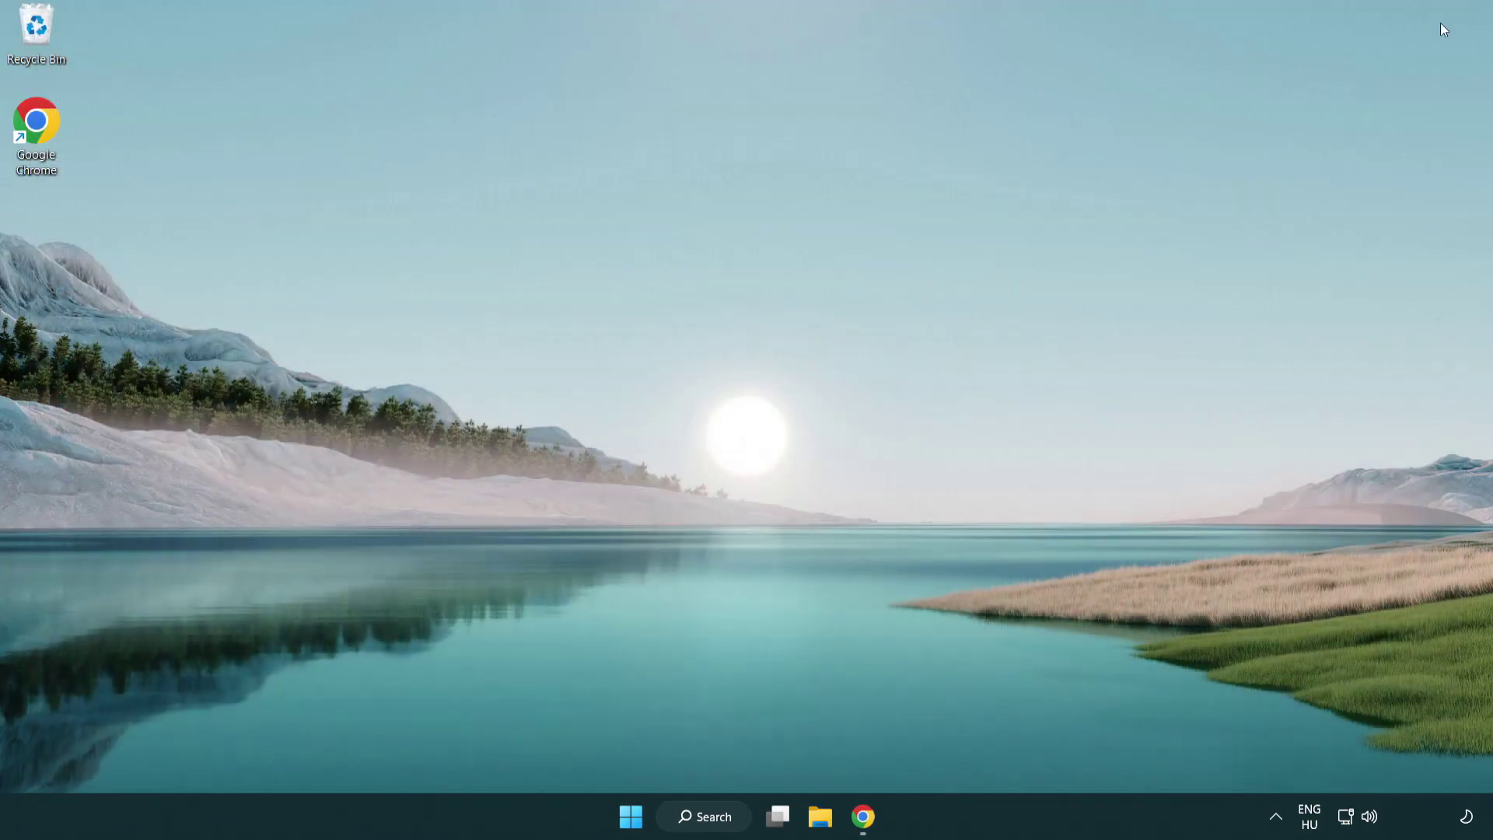
Open Task Manager and end the Google Chrome (8) process group.
right_click(633, 817)
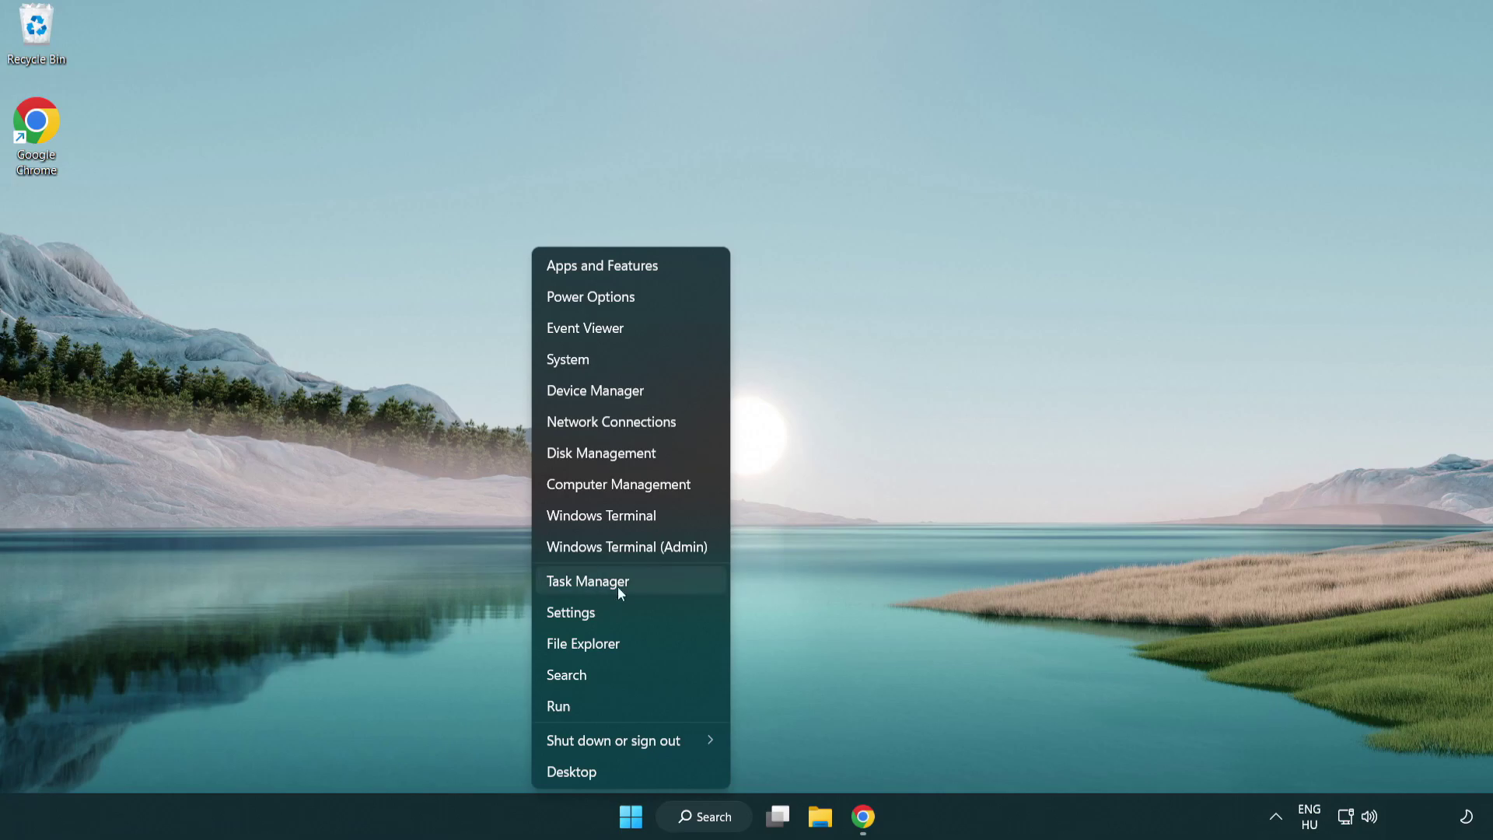
left_click(654, 582)
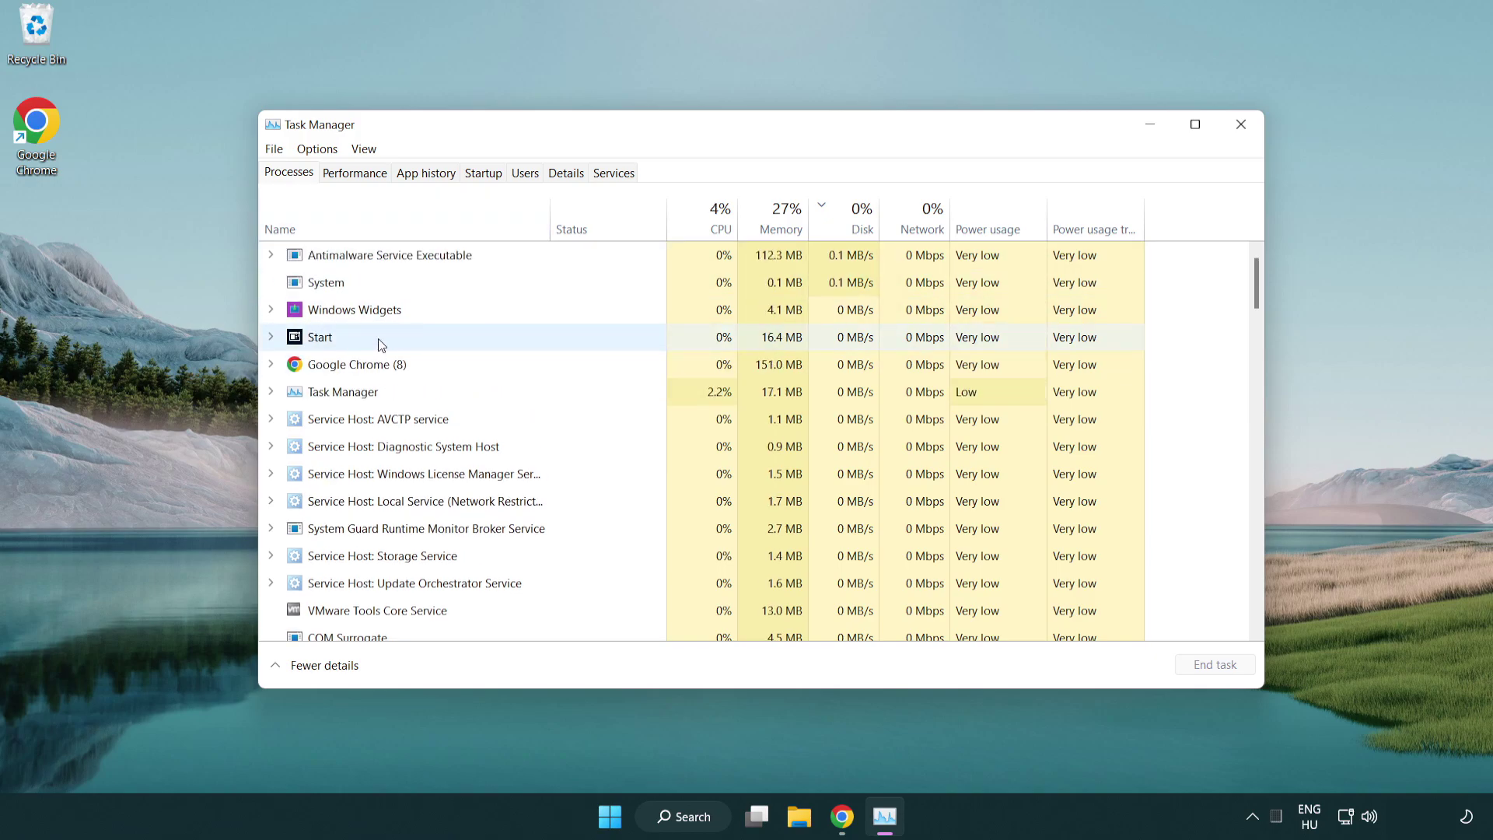
left_click(381, 365)
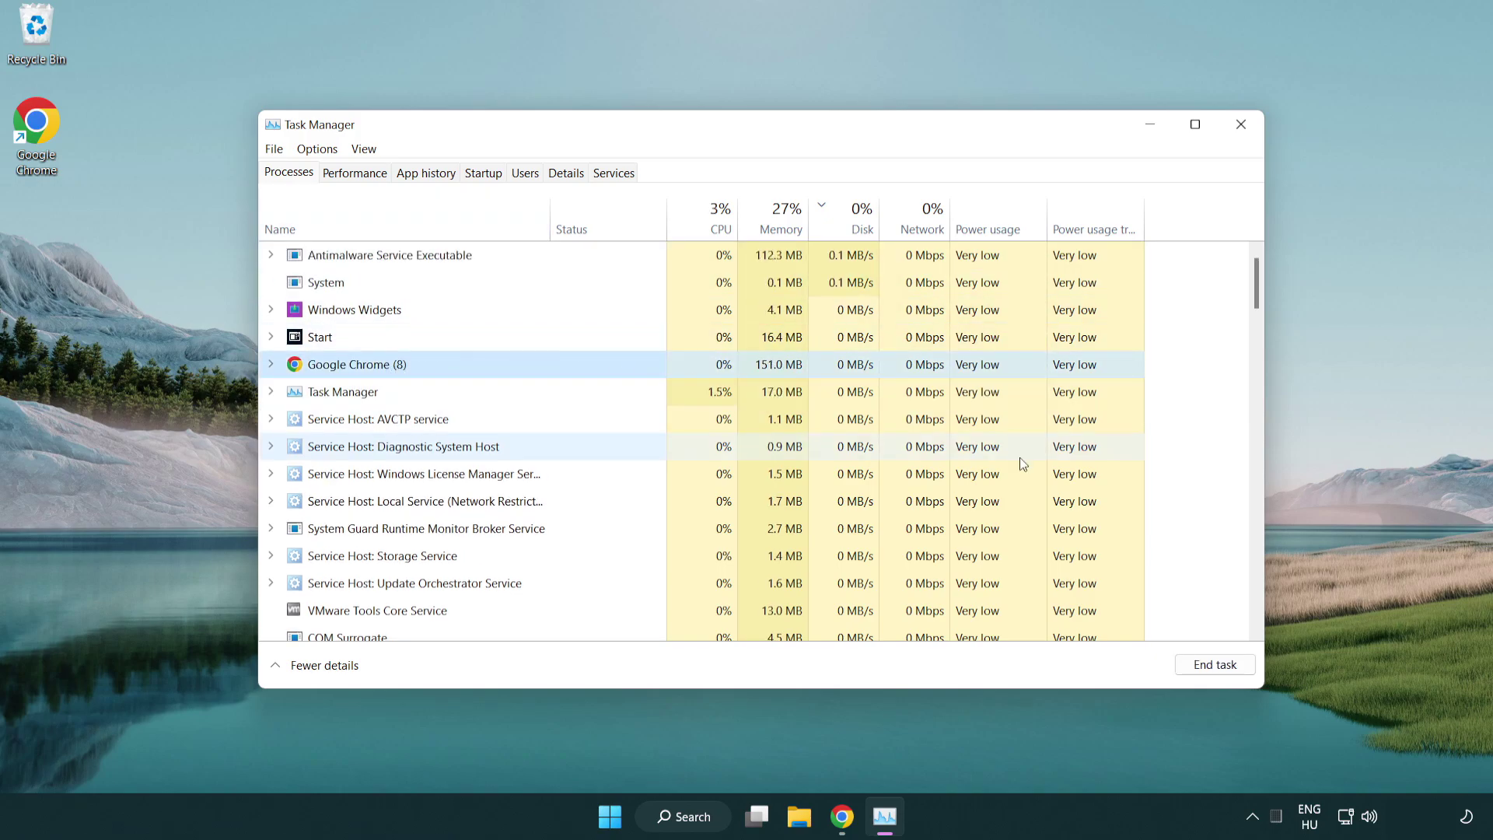
left_click(1223, 673)
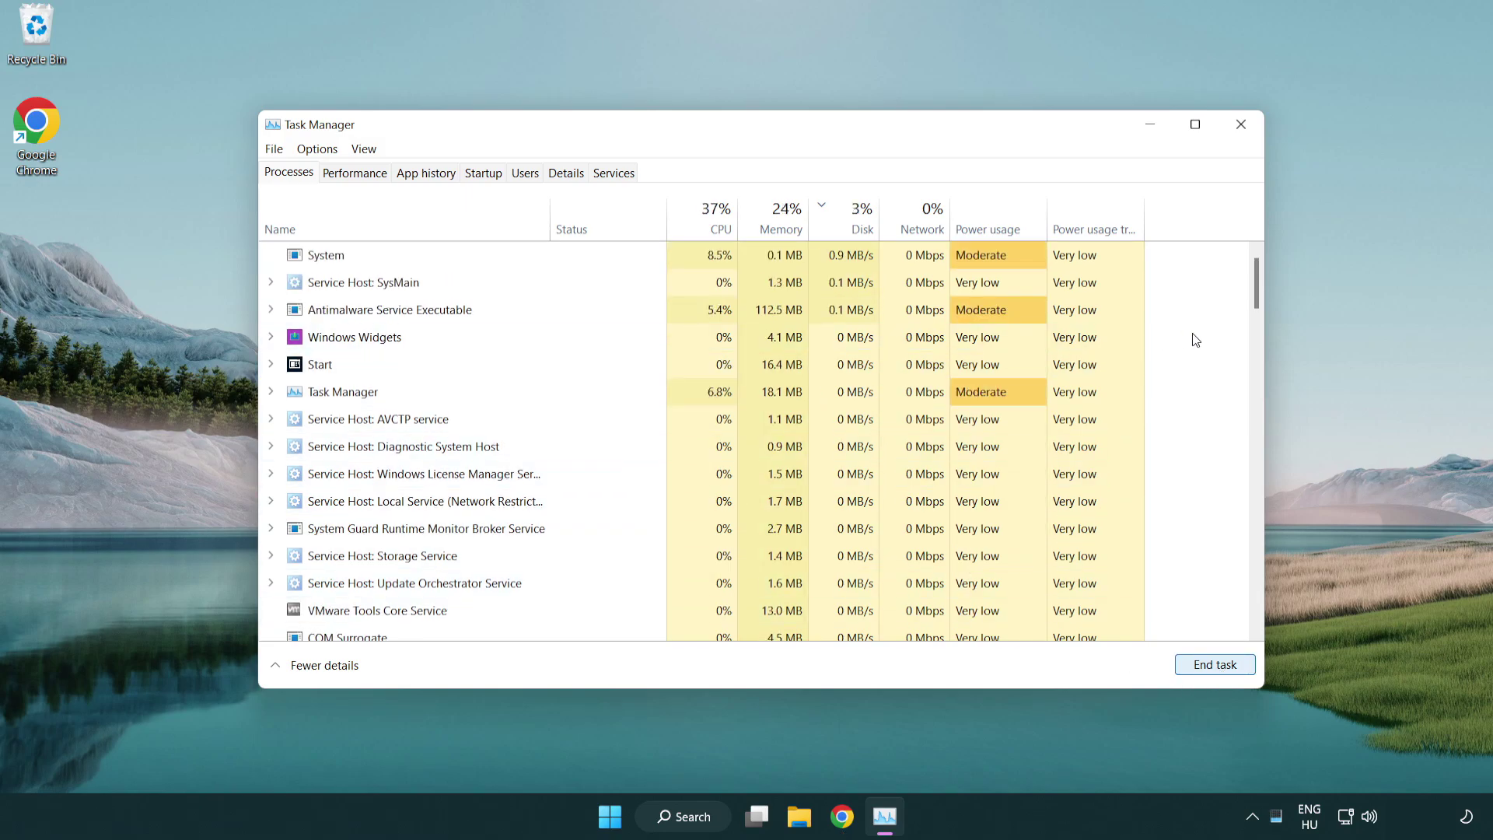
left_click_drag(1256, 302, 1248, 267)
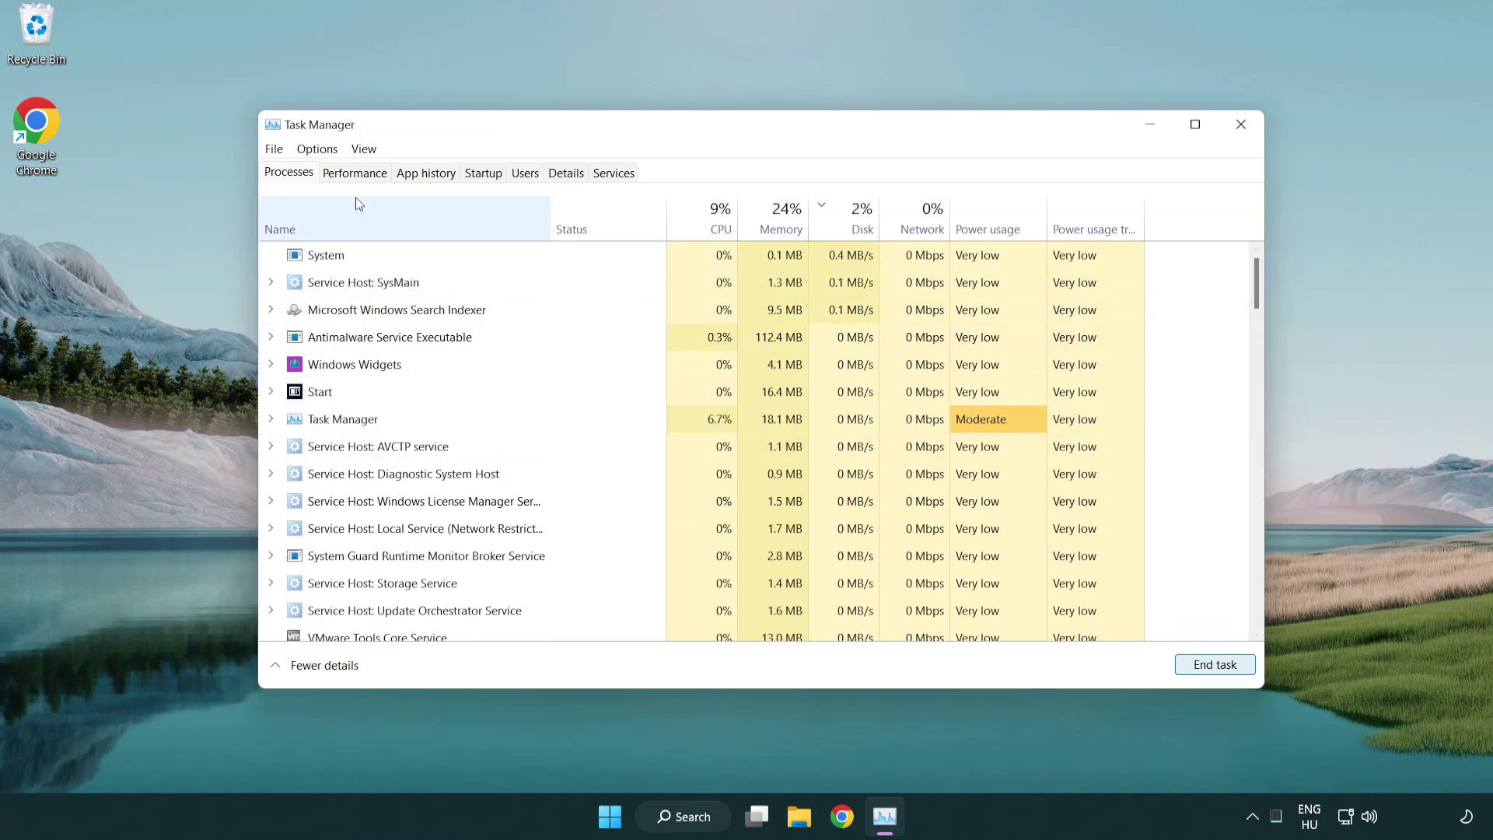
Disable Cortana, Phone Link and Terminal on the Startup tab, then close Task Manager.
left_click(493, 181)
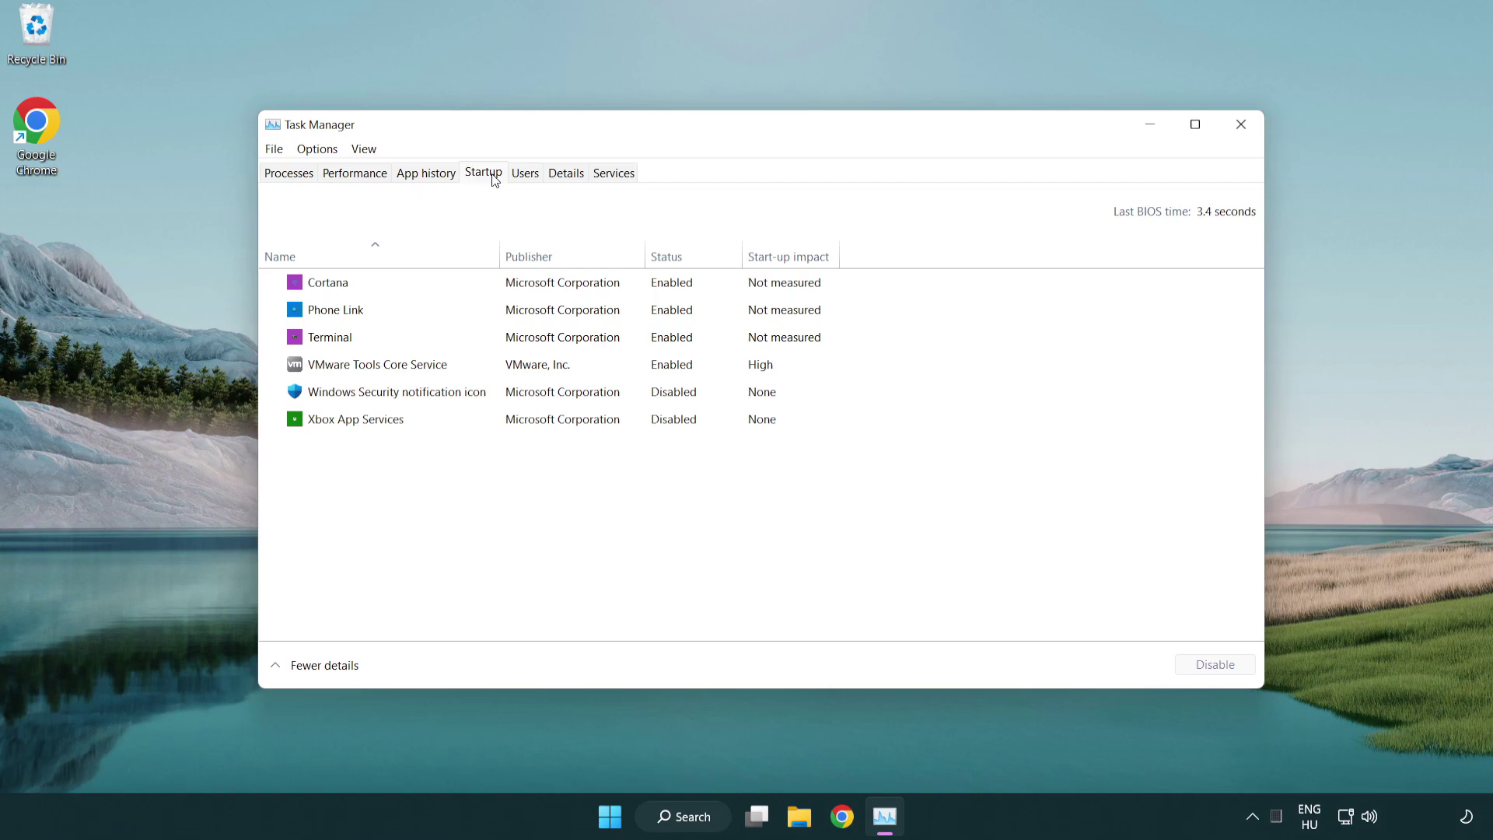
left_click(534, 288)
left_click(1215, 664)
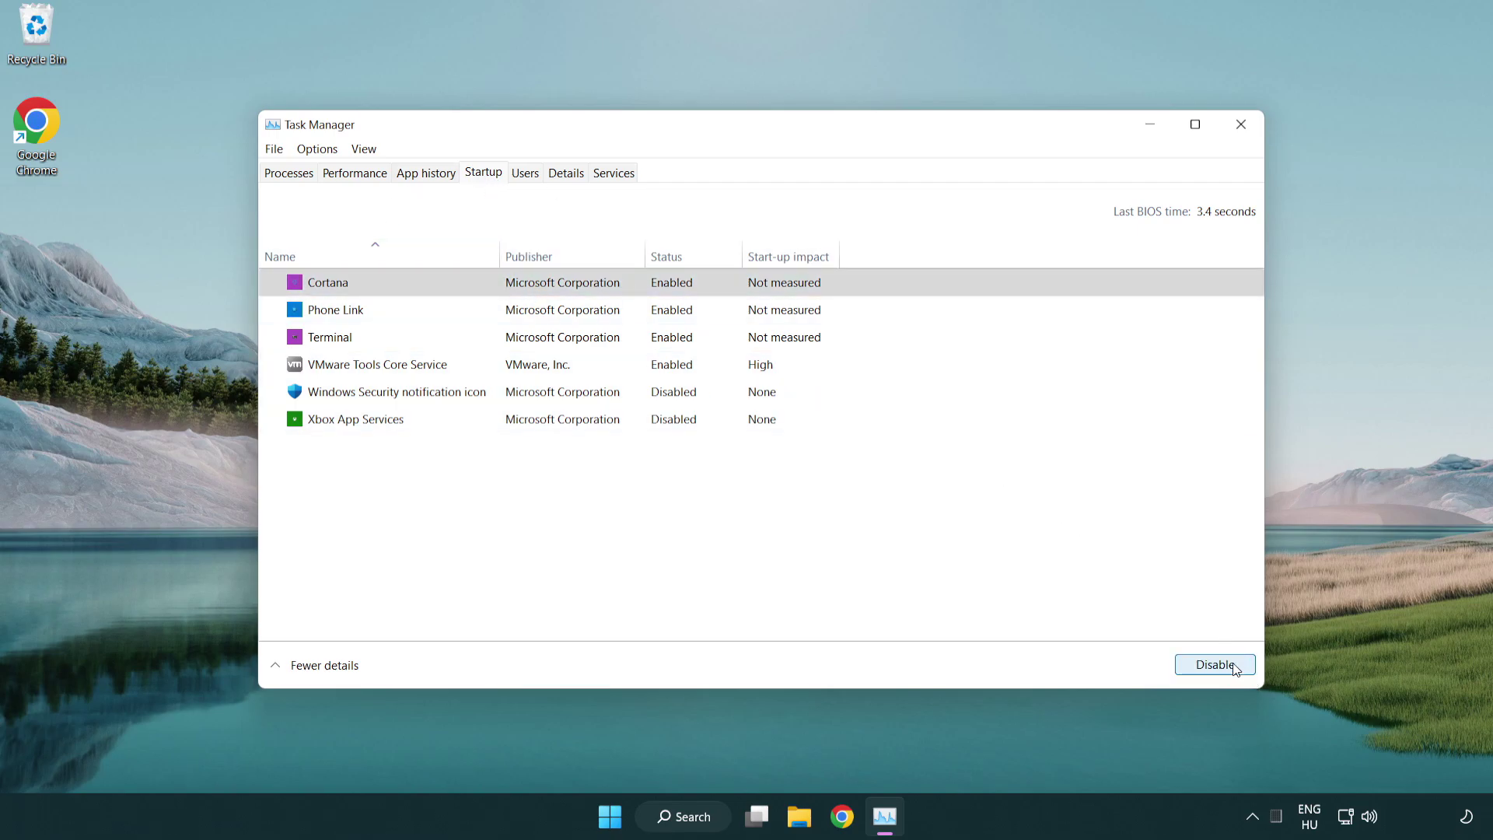
left_click(593, 311)
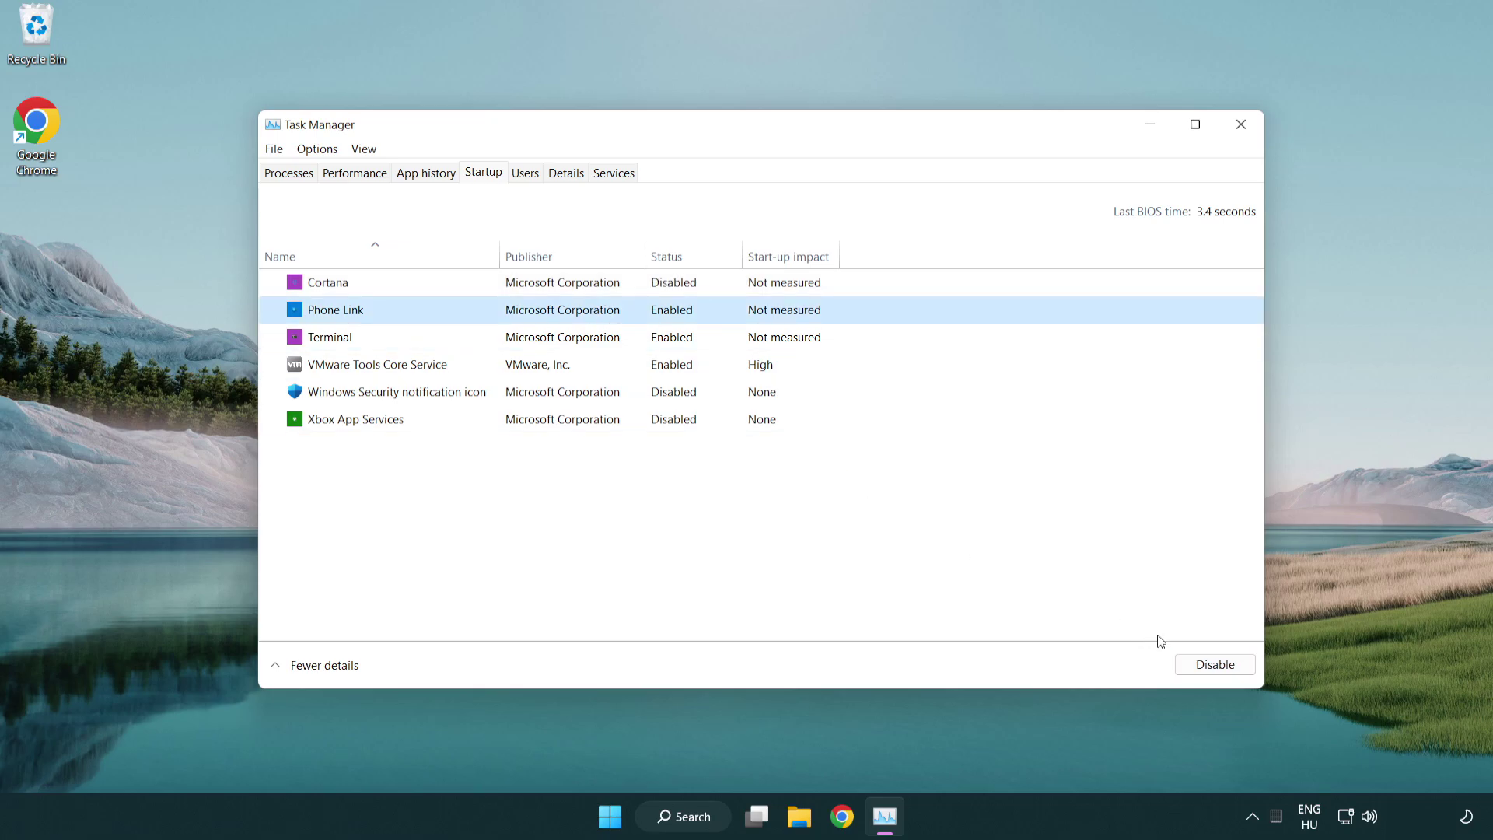
left_click(1213, 665)
left_click(511, 341)
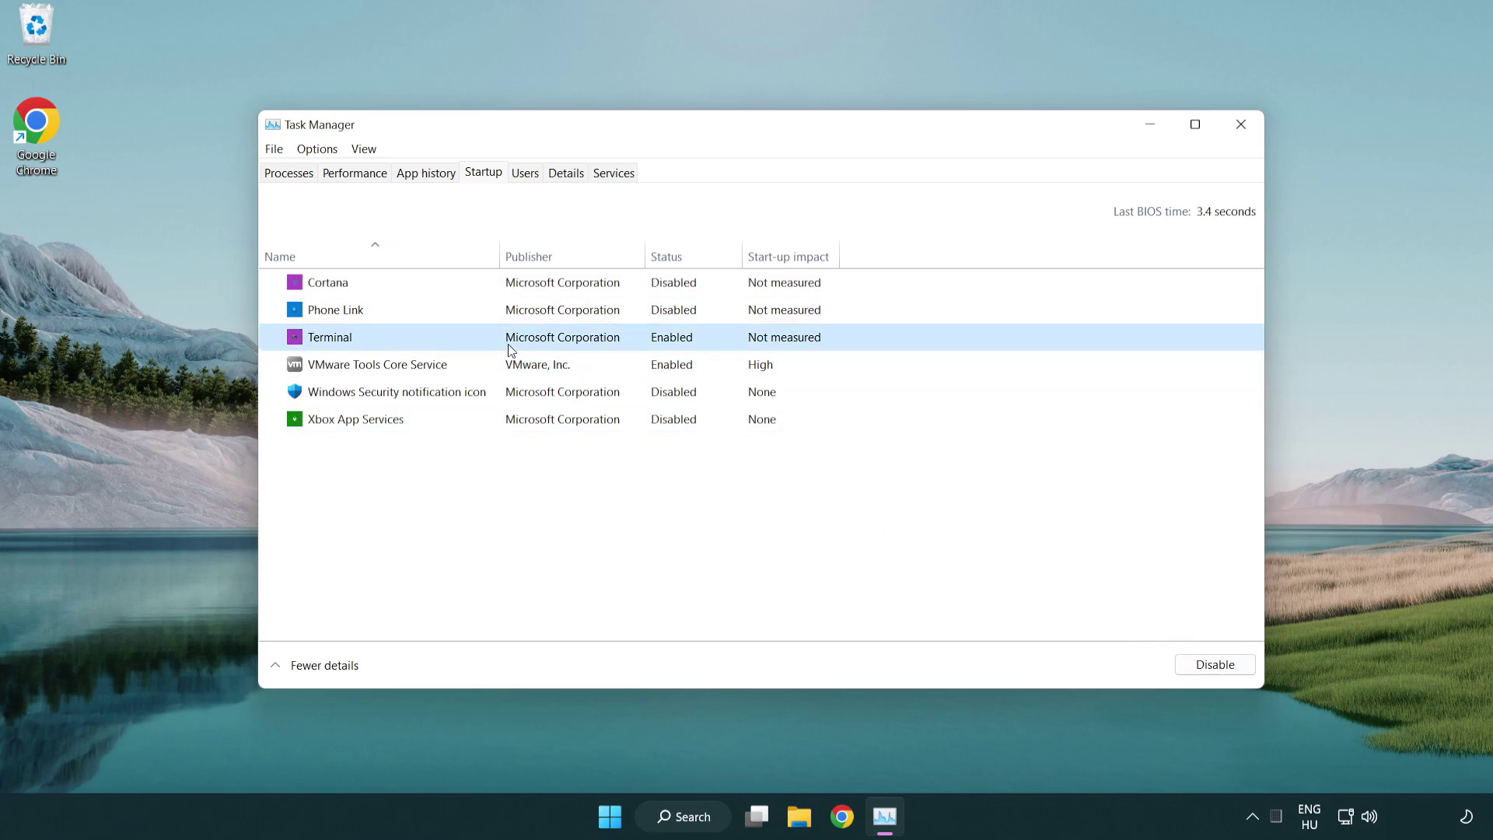
left_click(1242, 669)
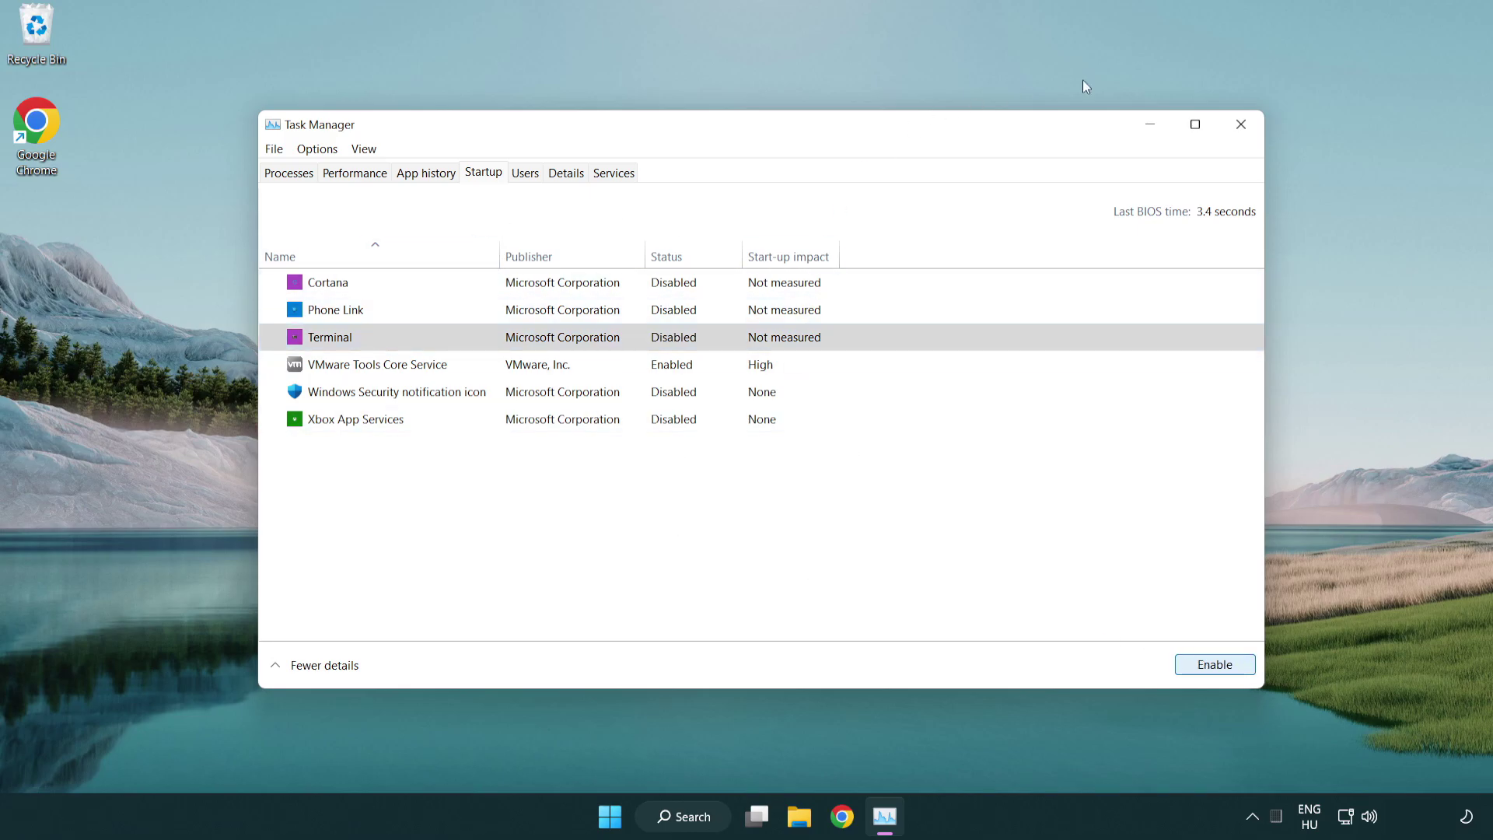
left_click(1248, 132)
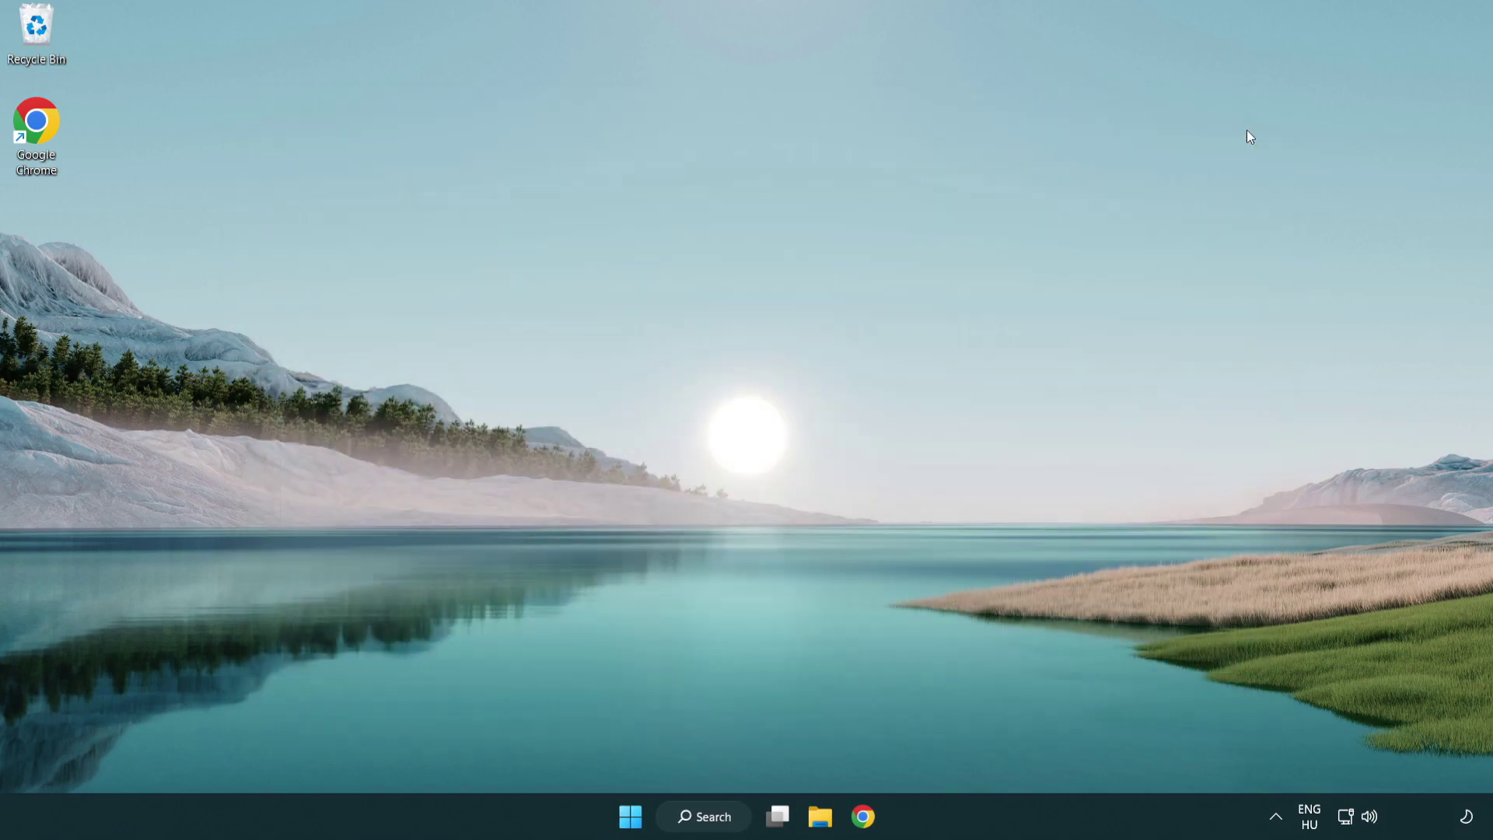
Search Windows for 'update'.
left_click(710, 818)
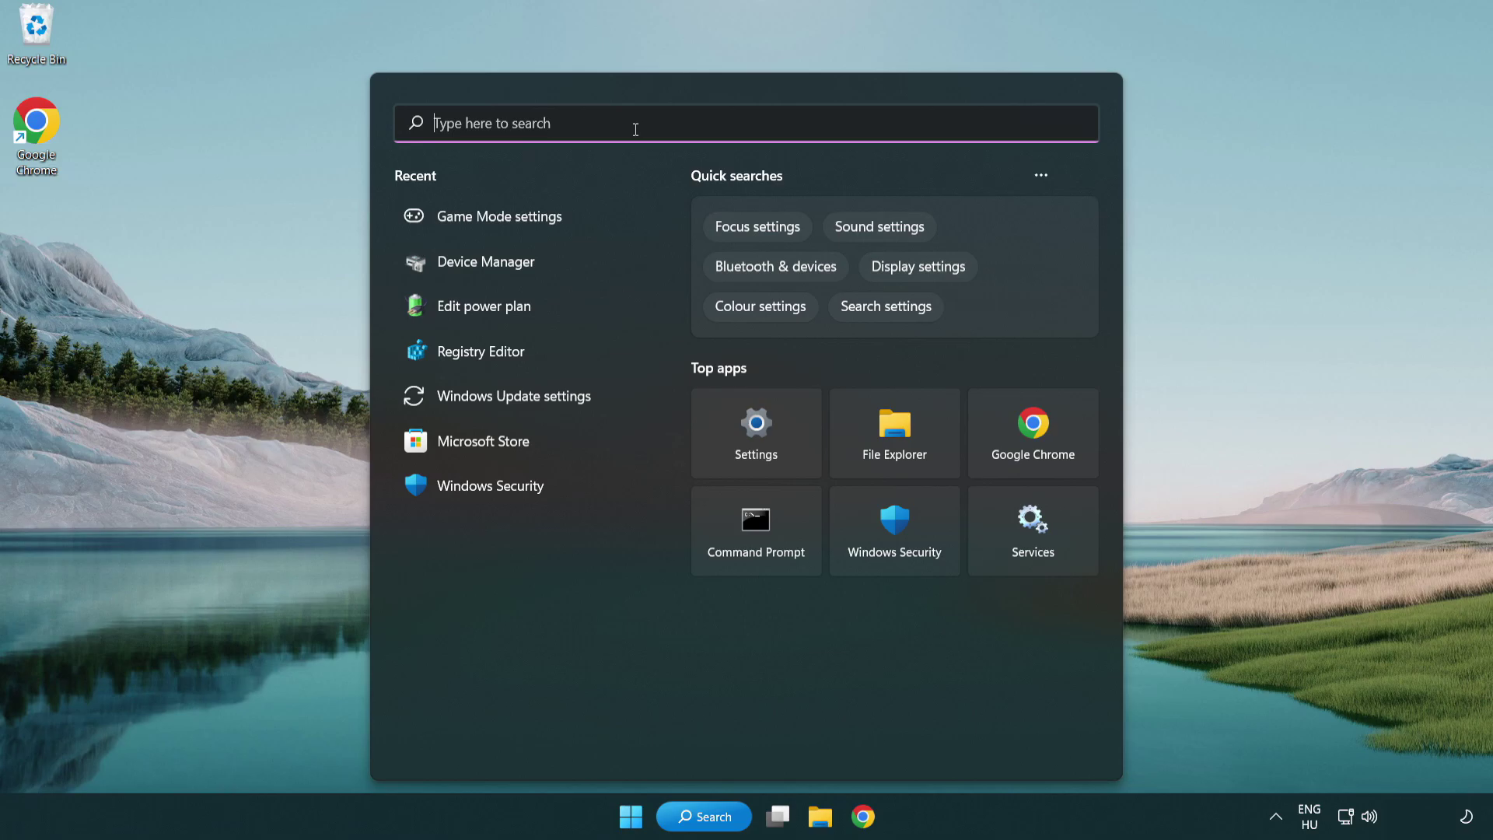
type("update")
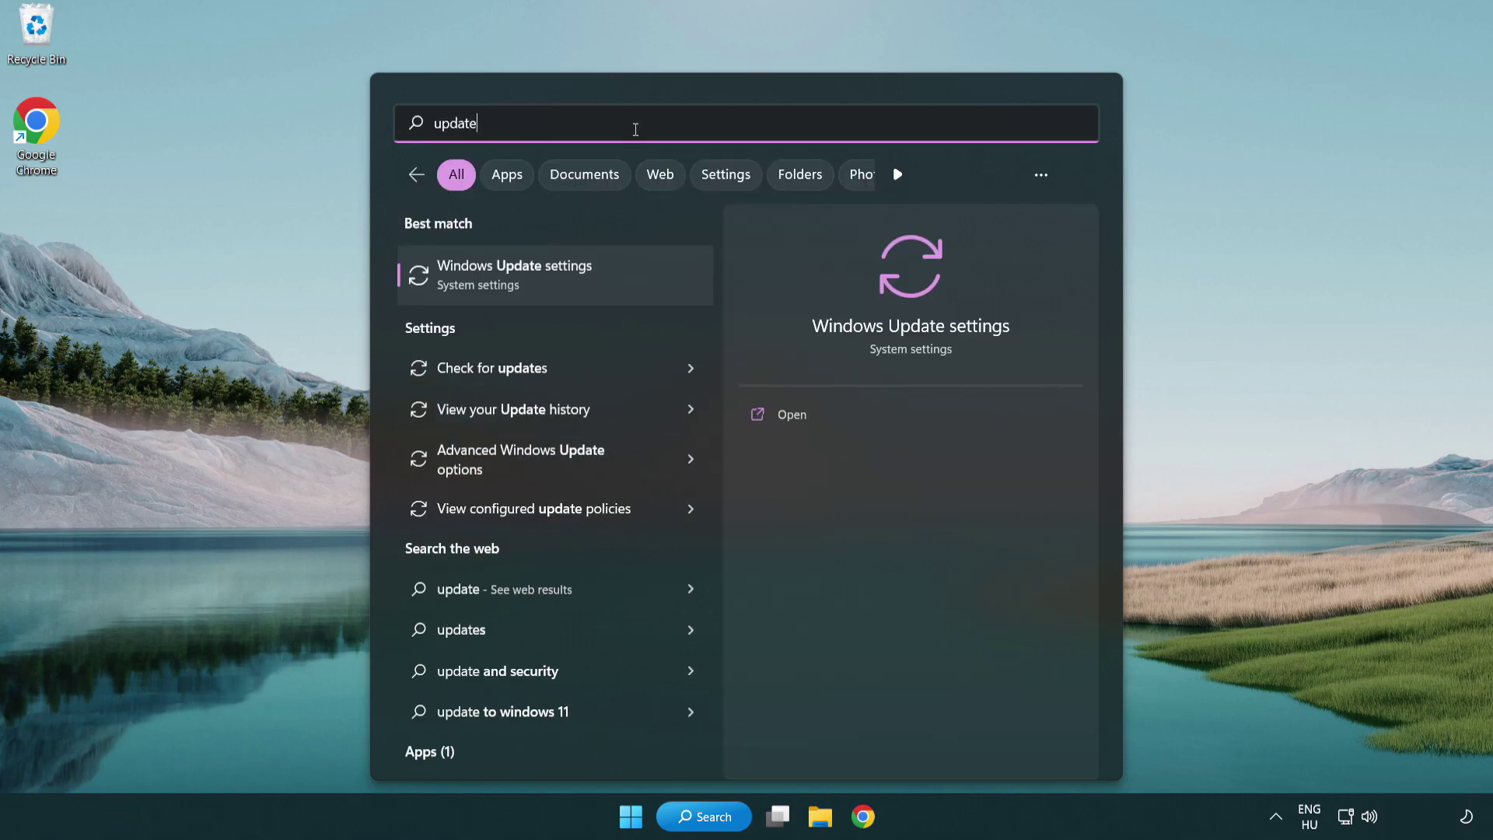
Check for updates in Windows Update settings, close Settings, then search for 'regedit'.
left_click(578, 285)
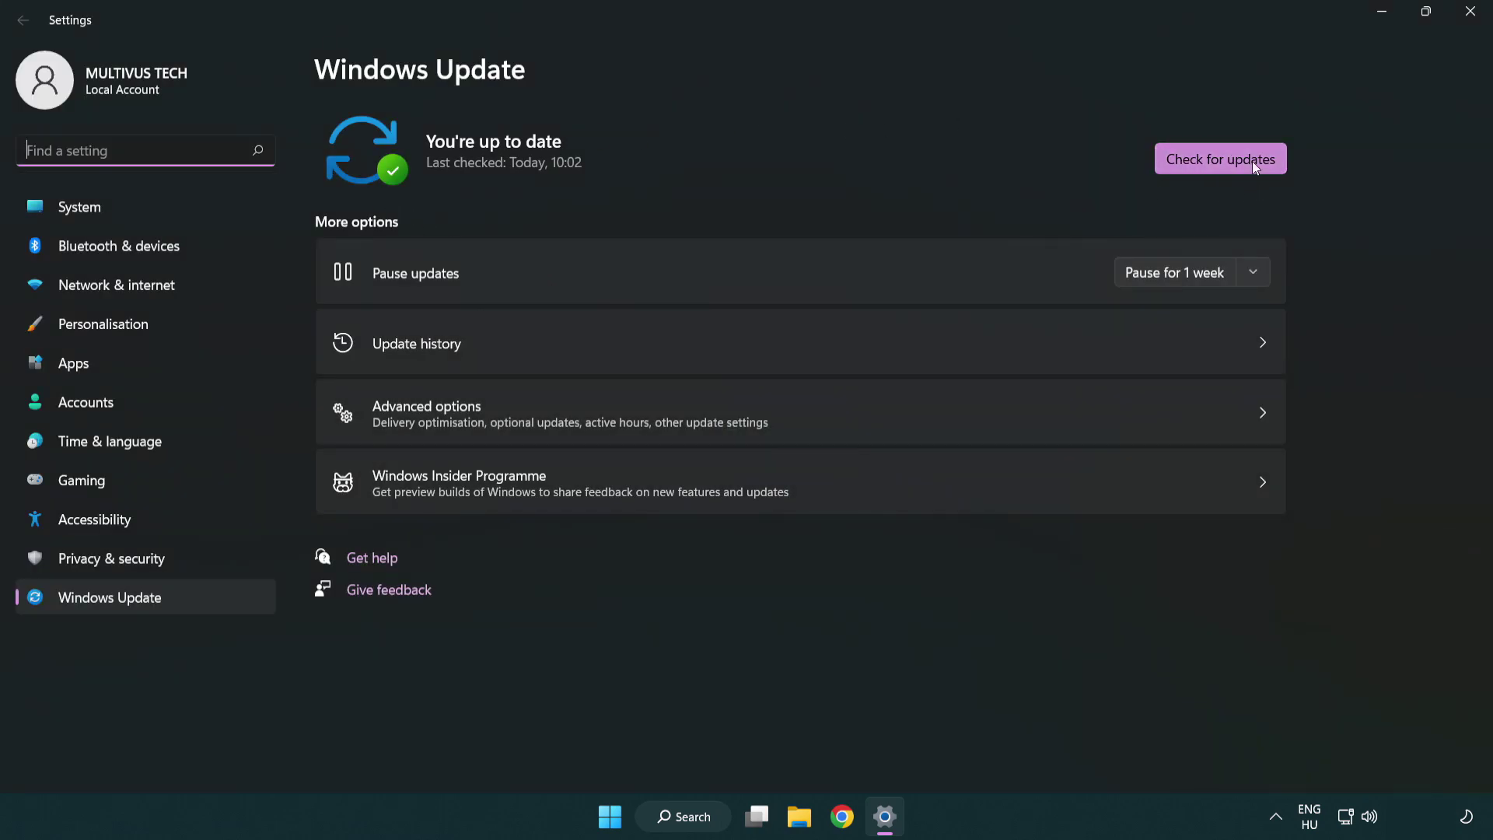
left_click(1231, 160)
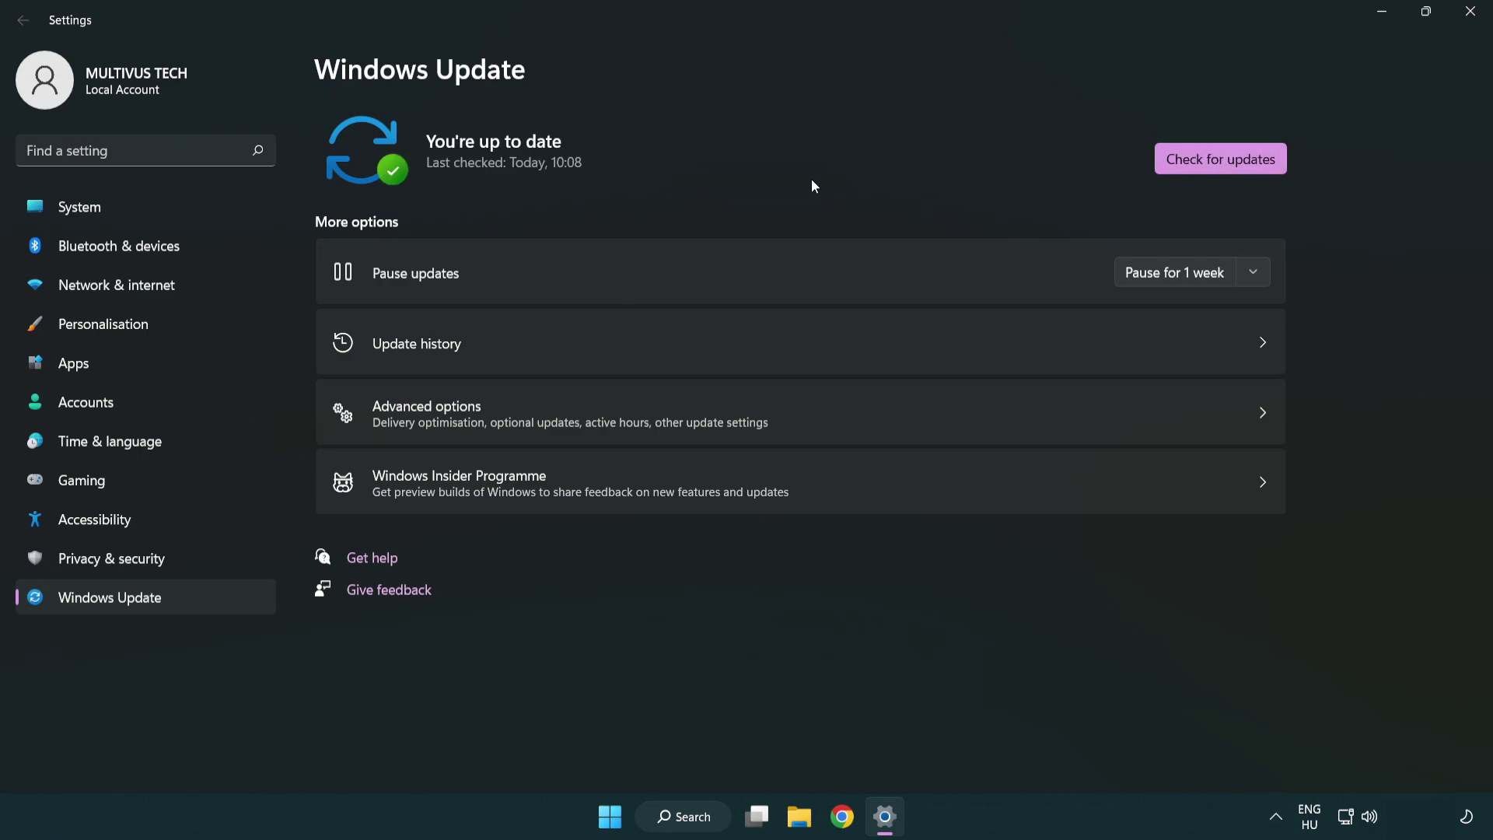
left_click(1471, 12)
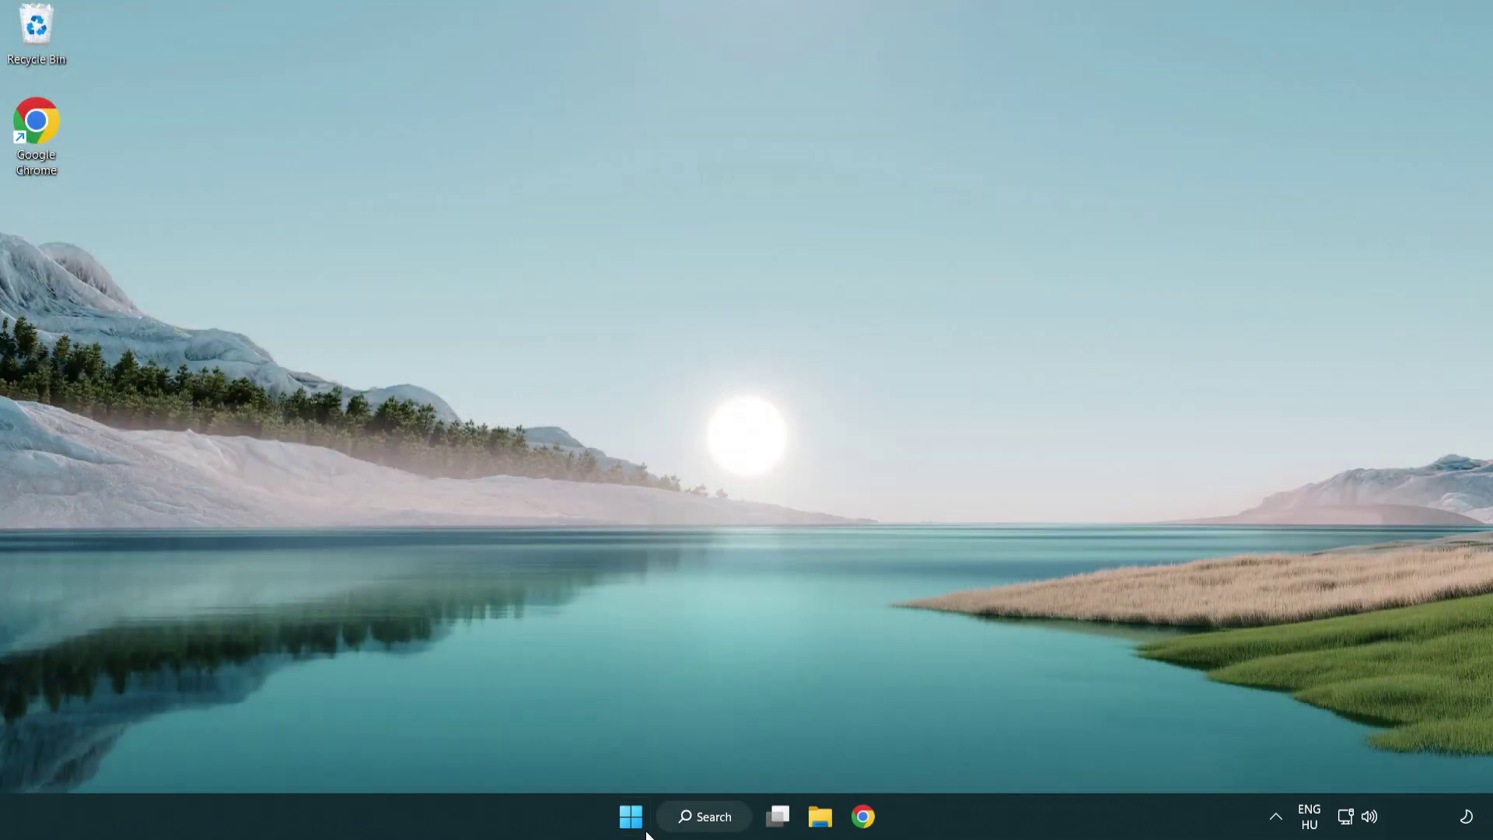
left_click(703, 816)
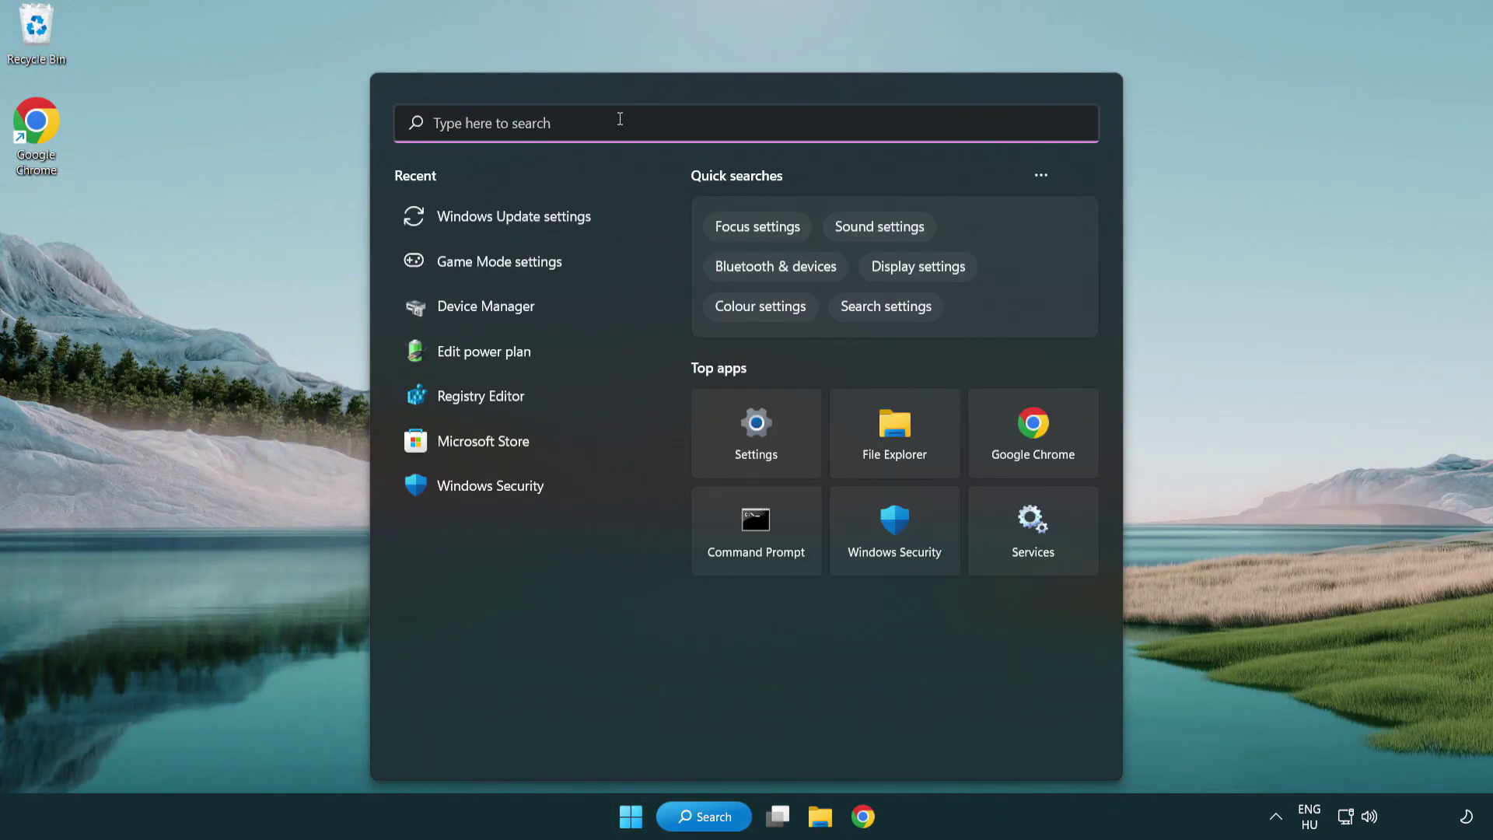
type("regedit")
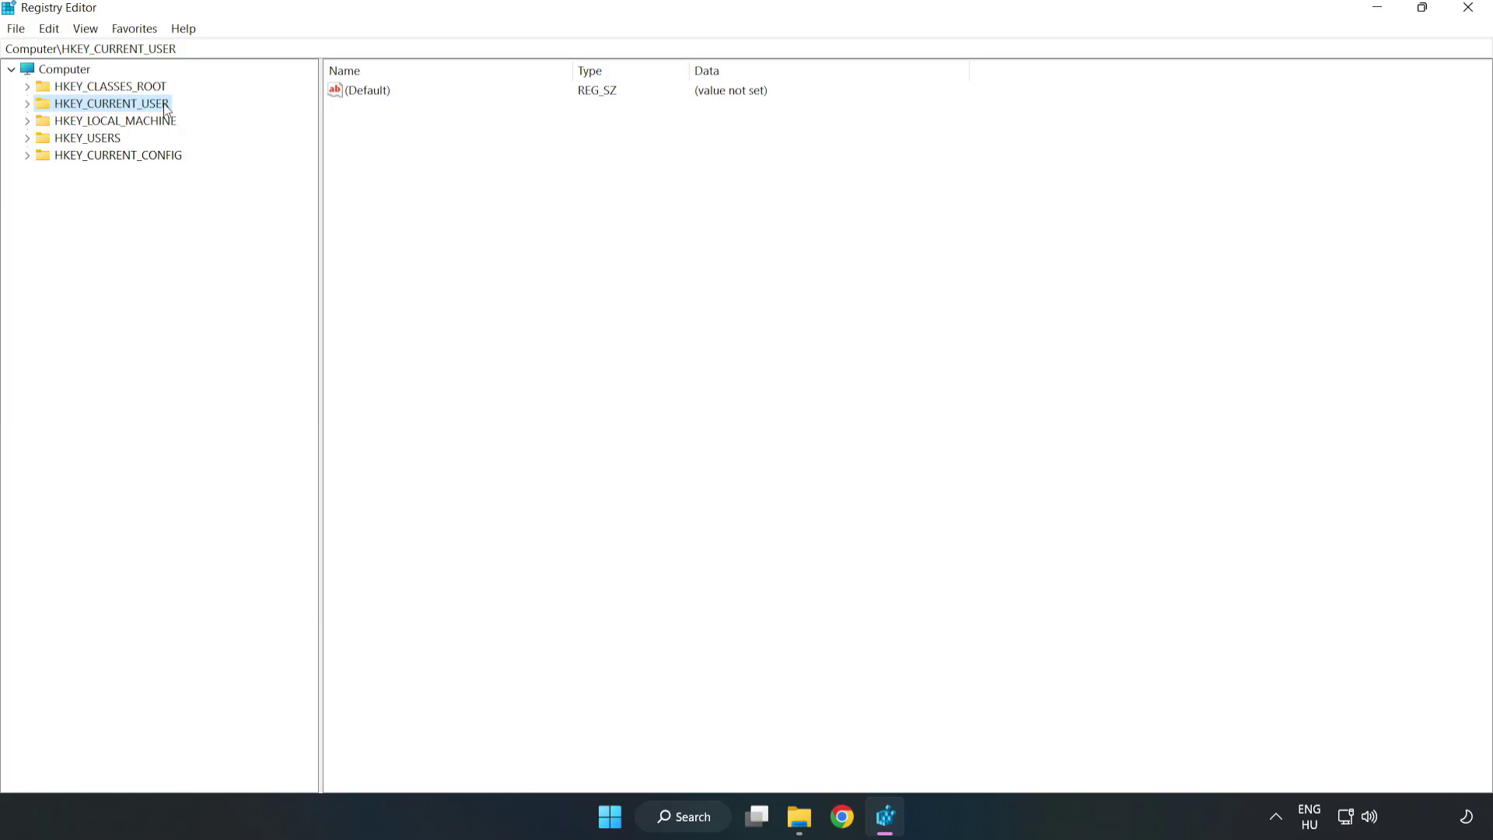
Navigate to HKEY_CURRENT_USER\System\GameConfigStore in the registry key tree.
left_click(29, 106)
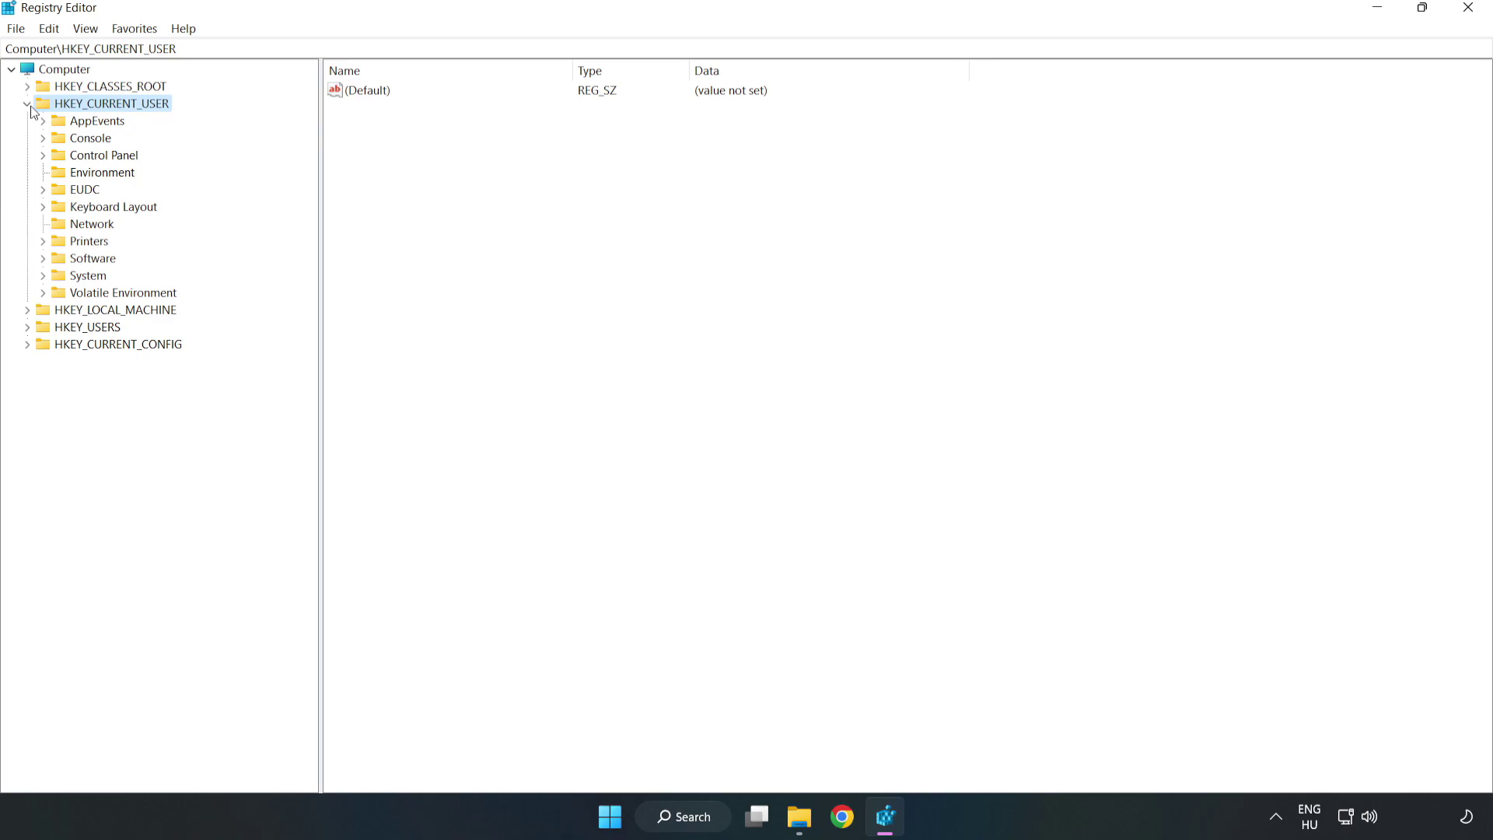
left_click(43, 277)
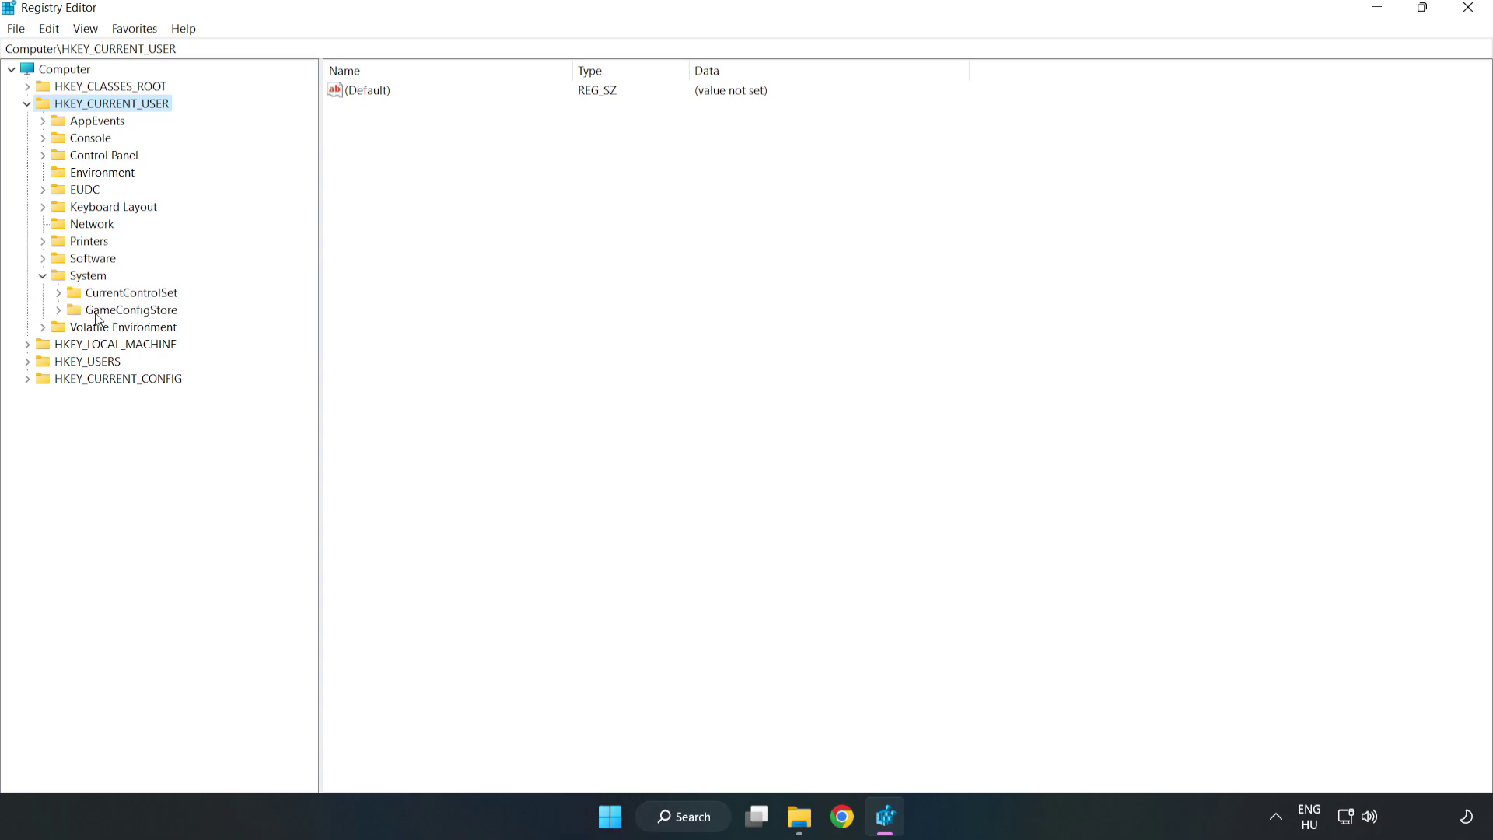
left_click(124, 314)
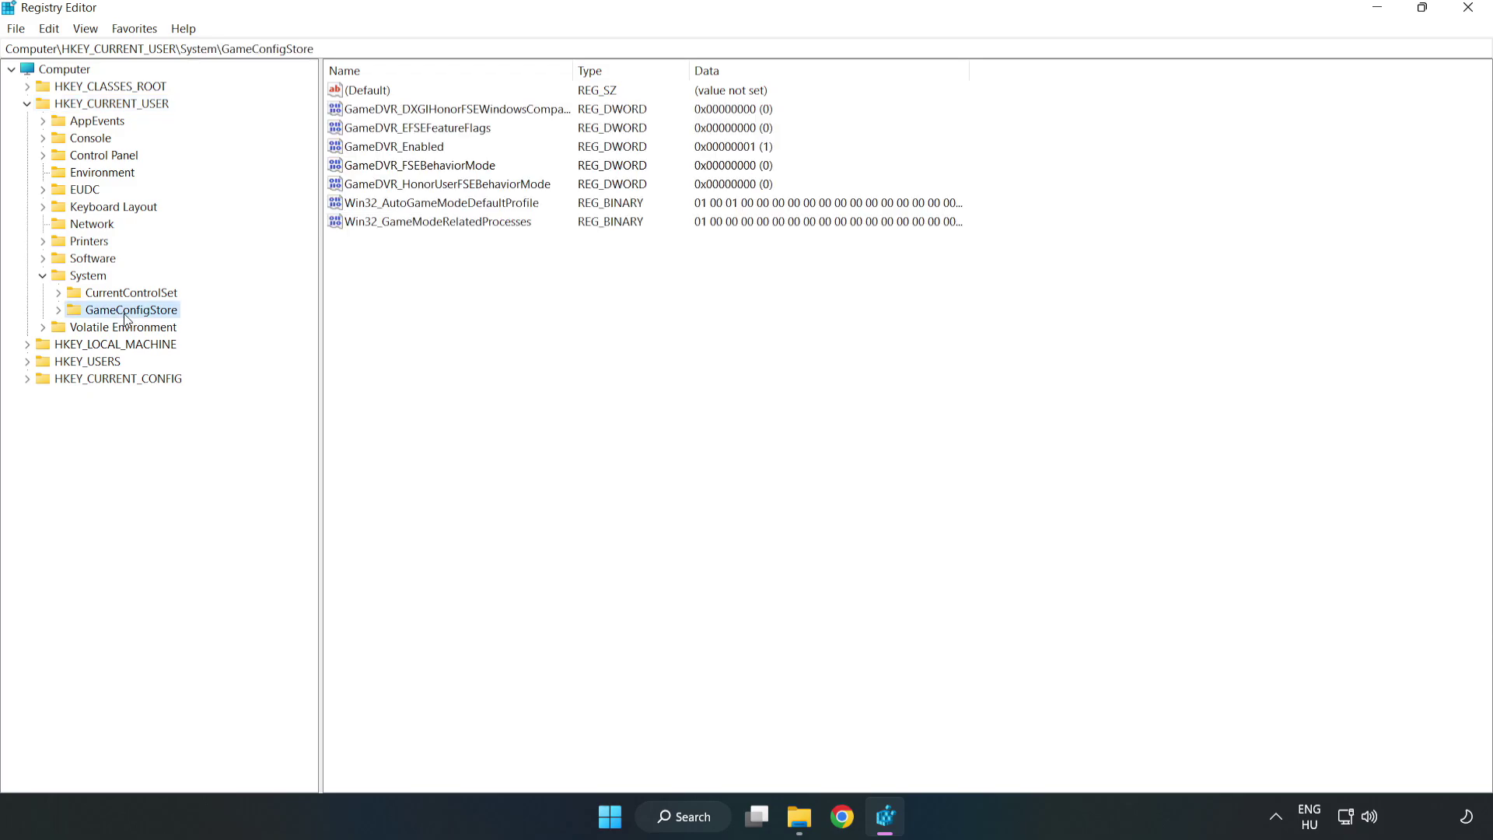
Change GameDVR_Enabled data from 1 to 0, then collapse HKEY_CURRENT_USER.
left_click(363, 153)
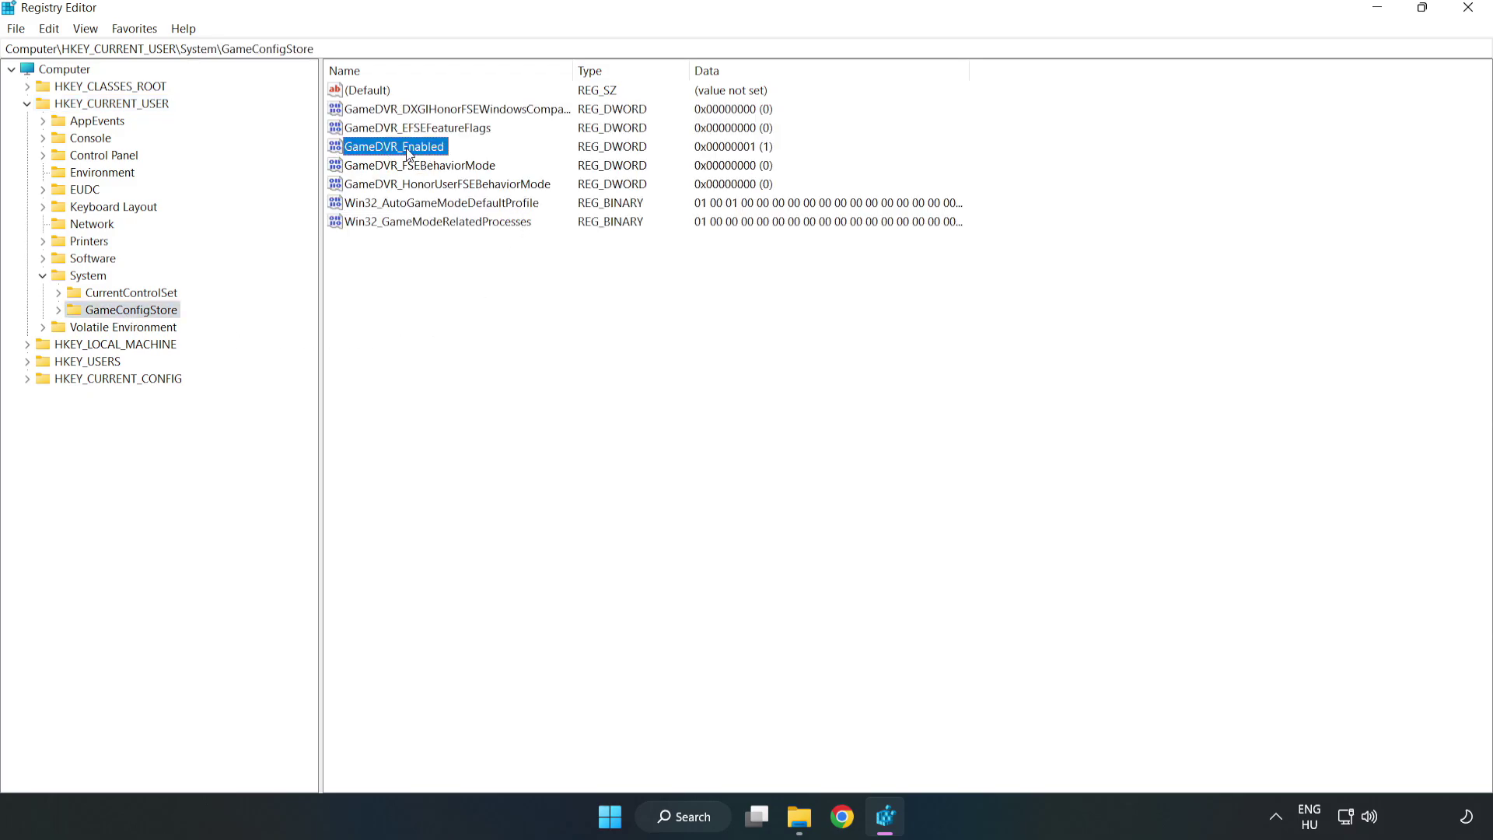
right_click(408, 153)
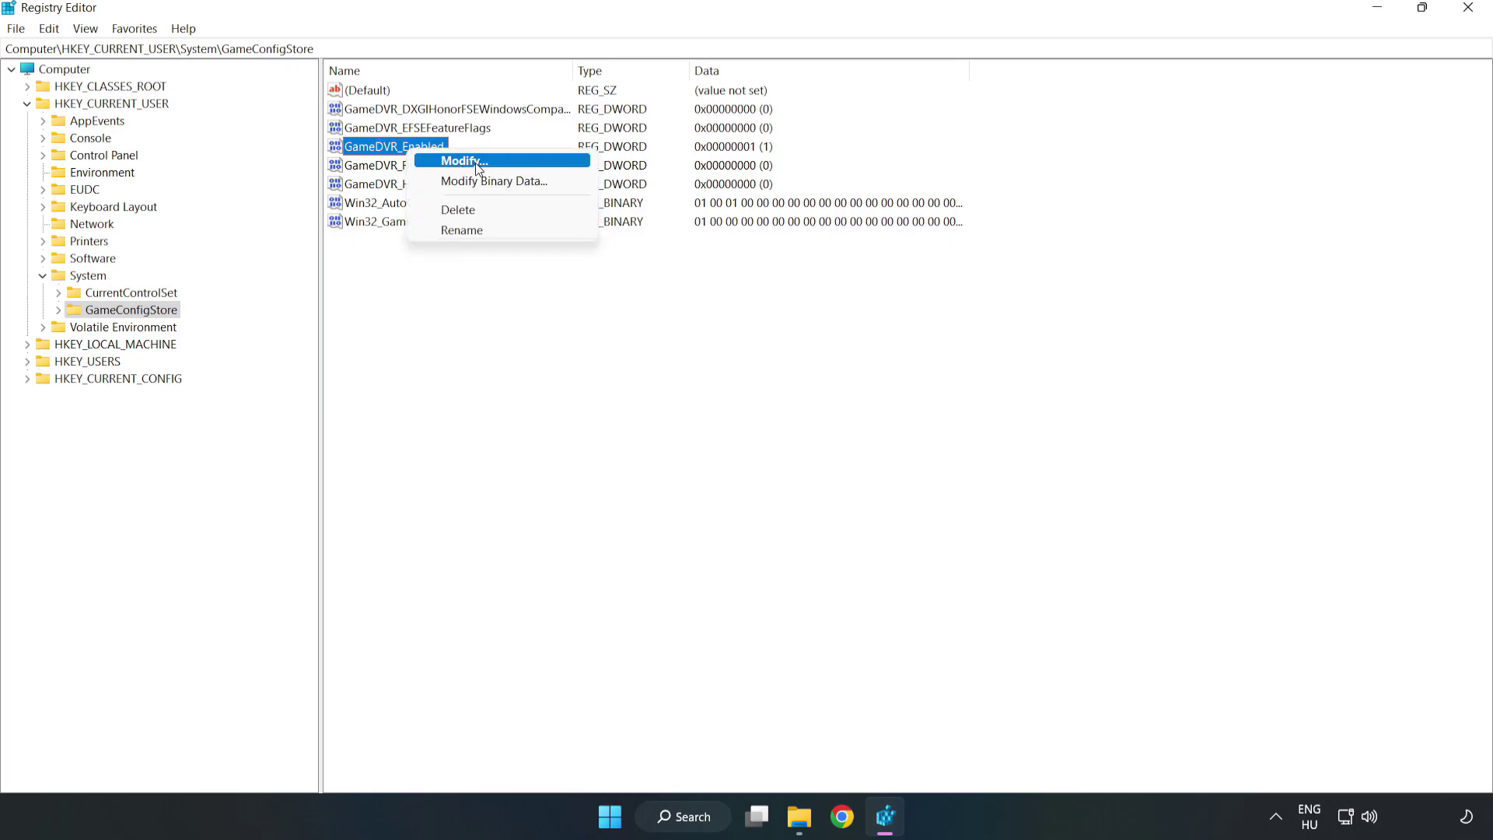
left_click(476, 163)
left_click_drag(381, 145, 829, 314)
left_click(624, 407)
left_click_drag(623, 407, 517, 387)
type("0")
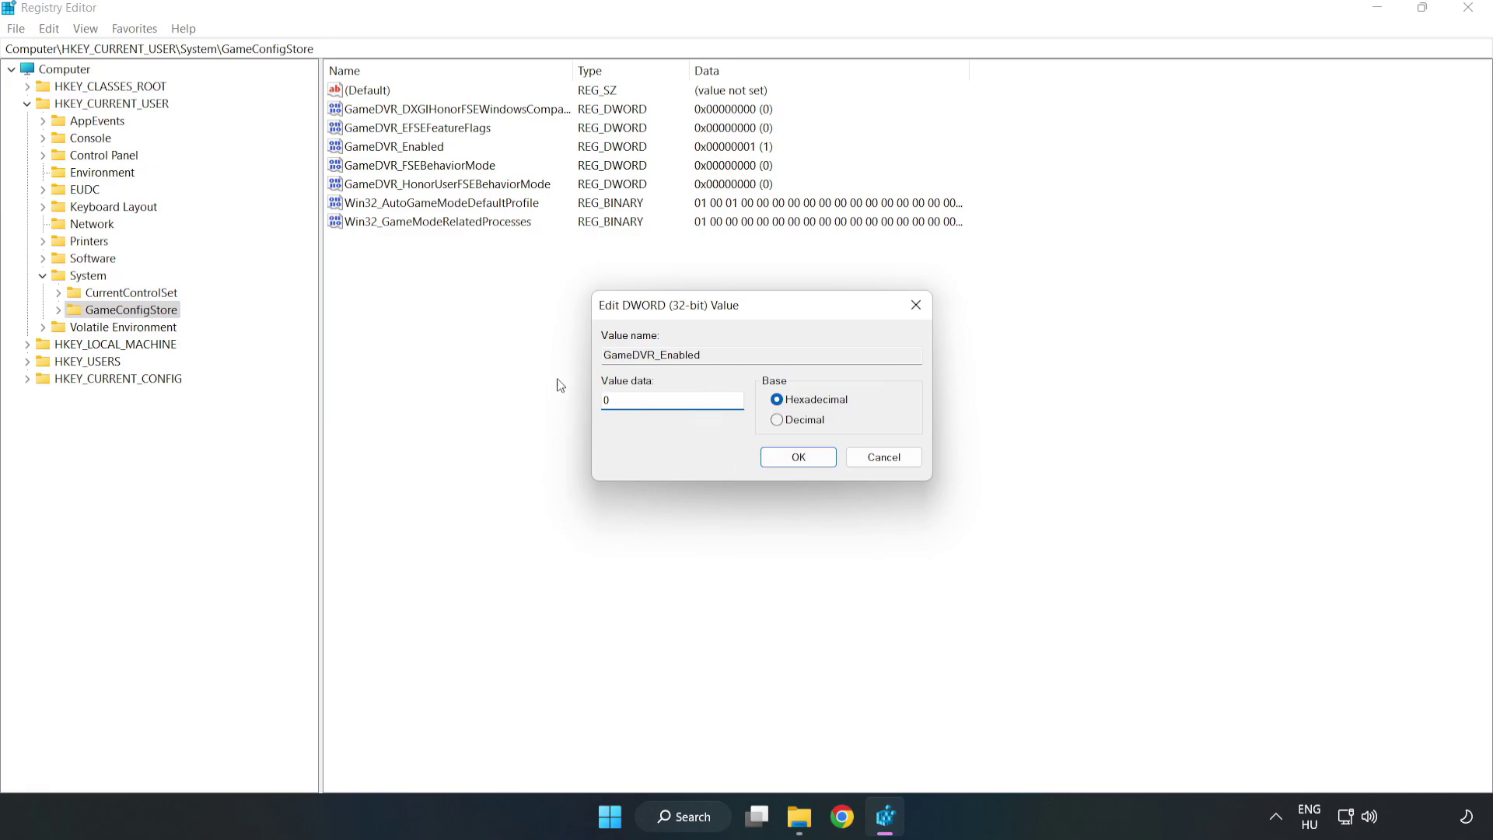
left_click(798, 458)
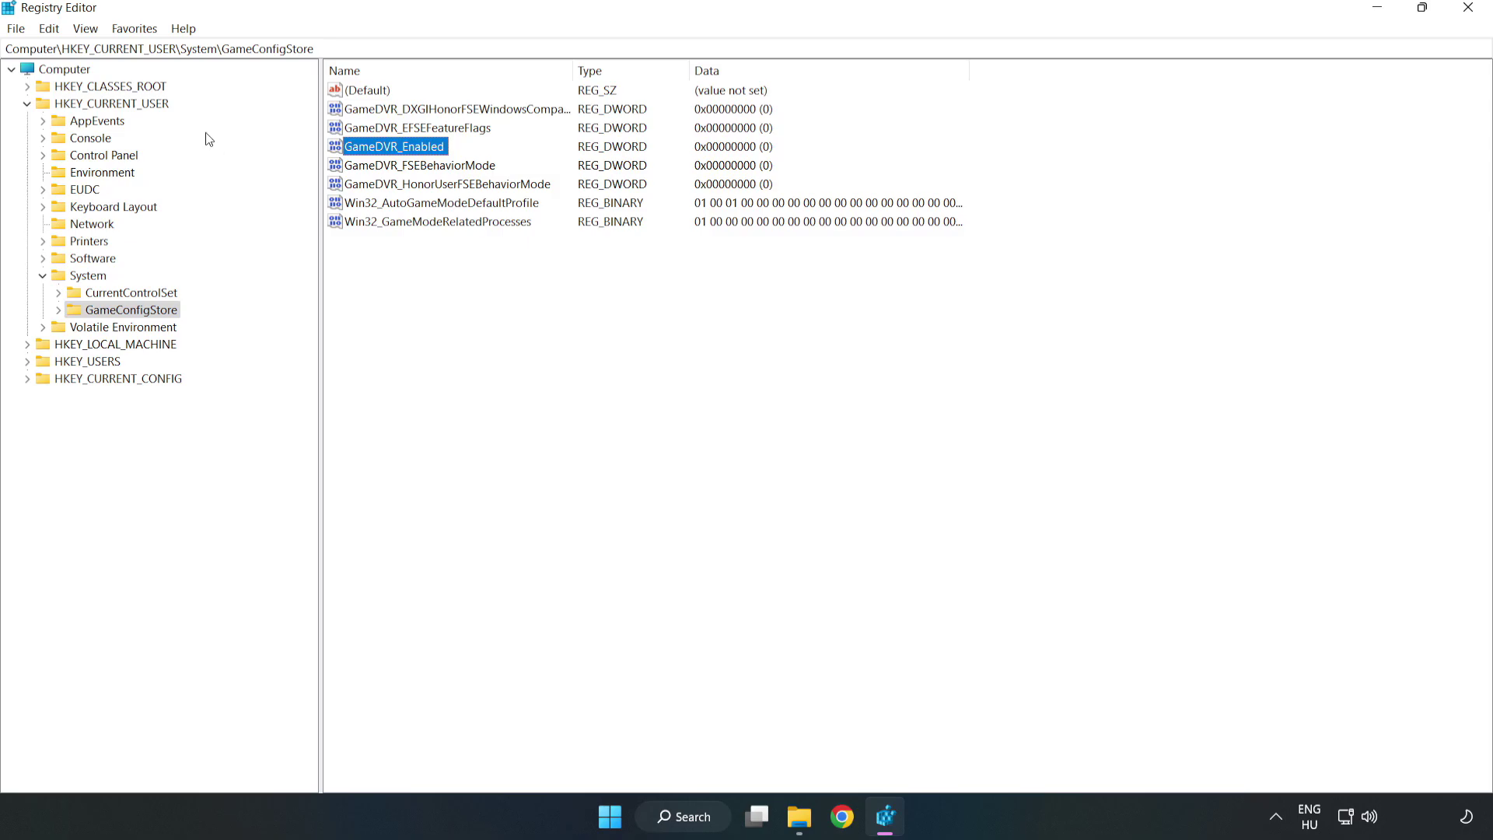
left_click(27, 104)
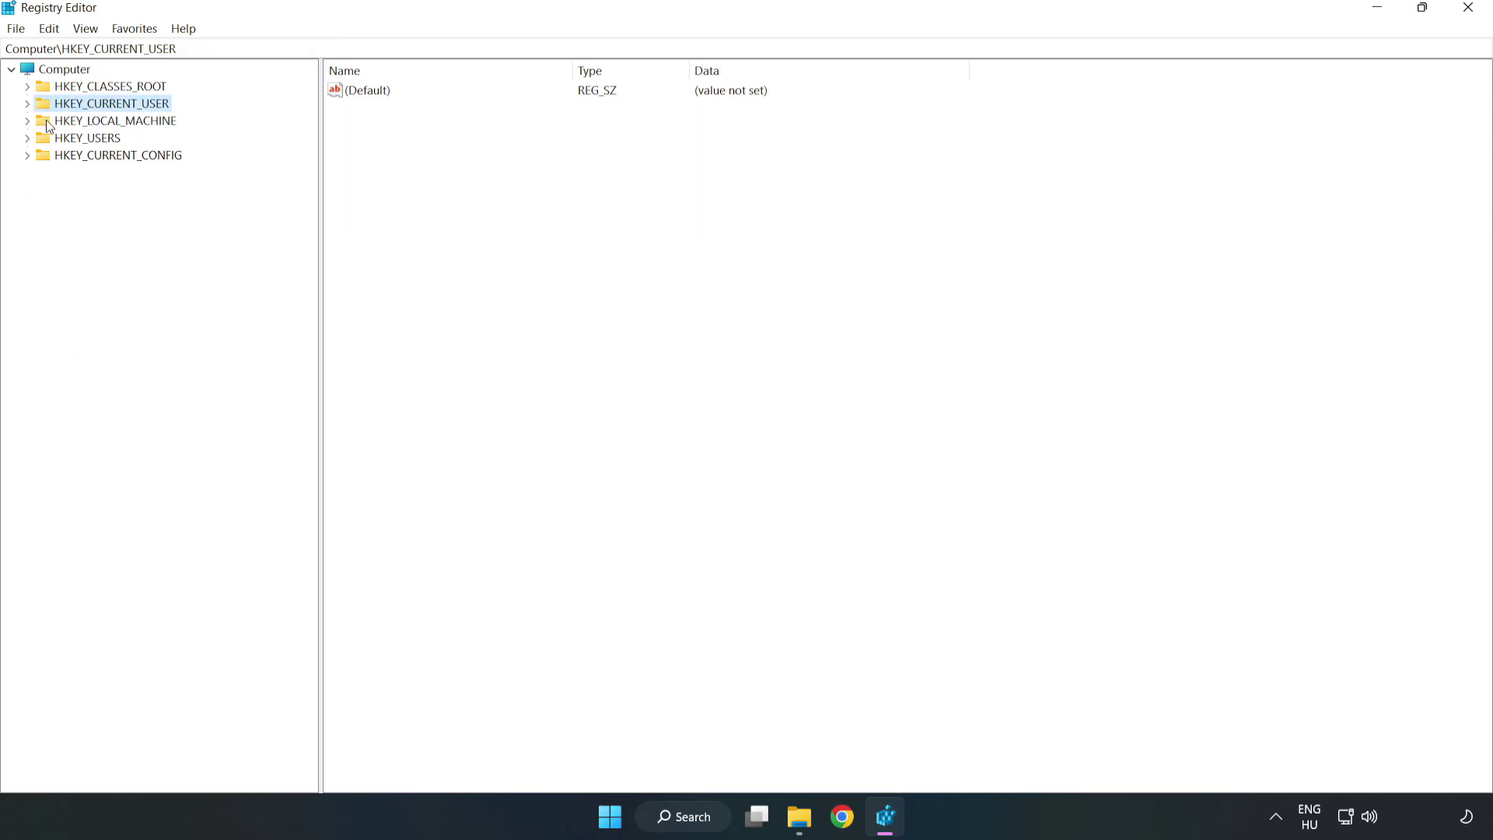
Expand HKEY_LOCAL_MACHINE\SOFTWARE\Microsoft\PolicyManager\default\ApplicationManagement to reveal AllowGameDVR.
double_click(36, 122)
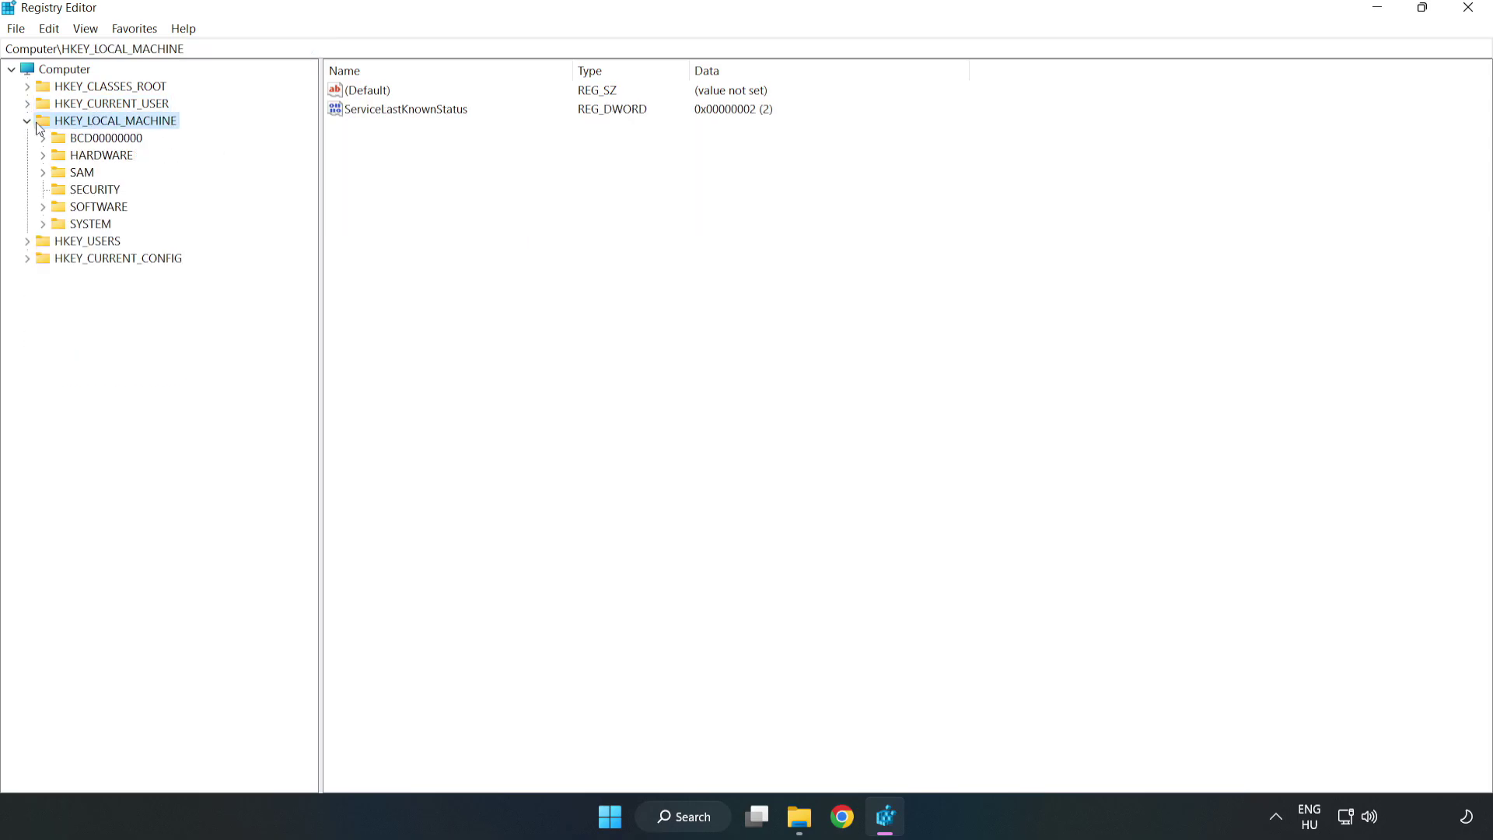
left_click(43, 207)
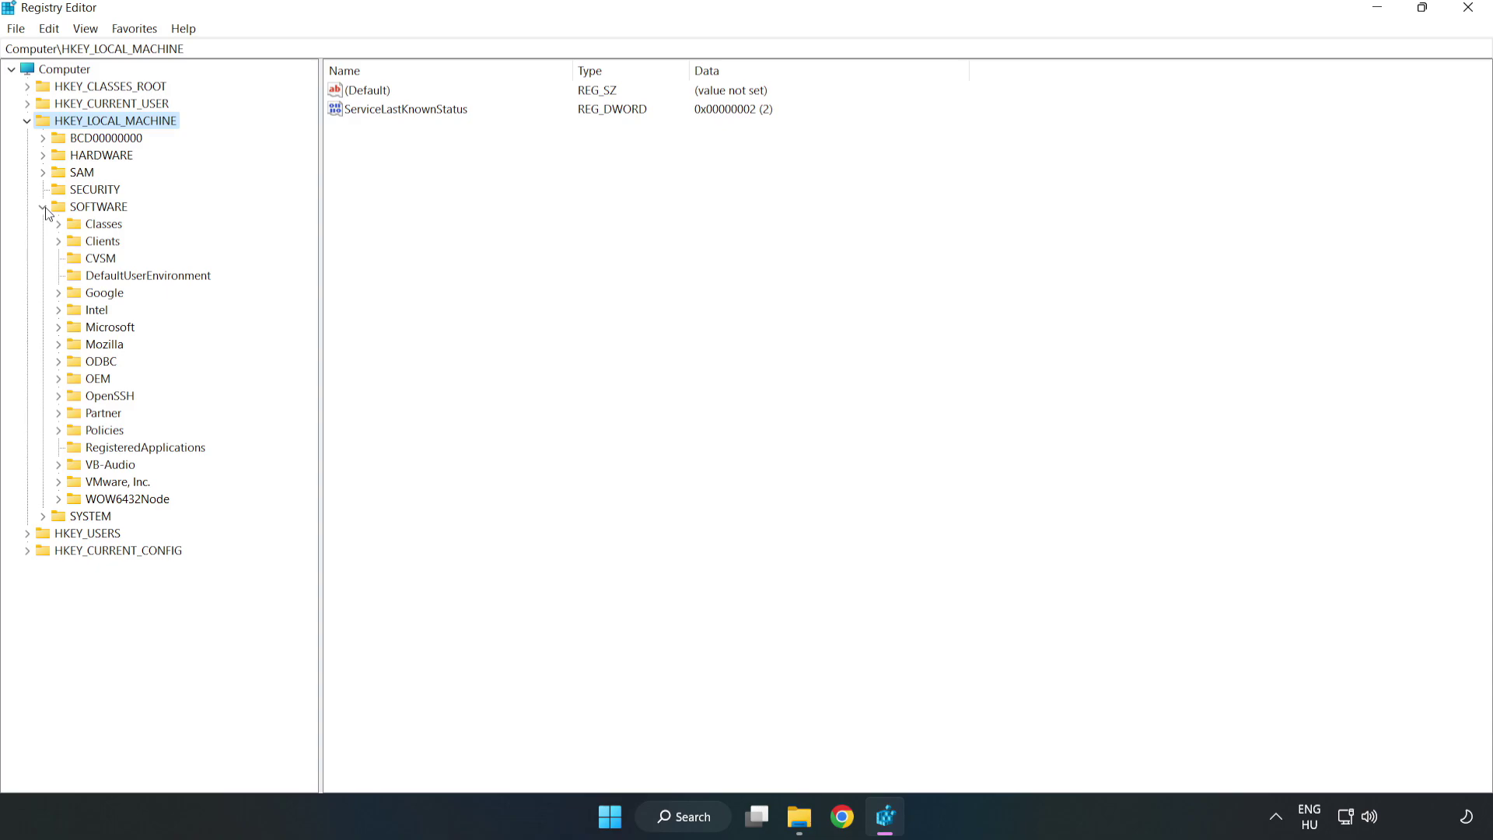
left_click(59, 331)
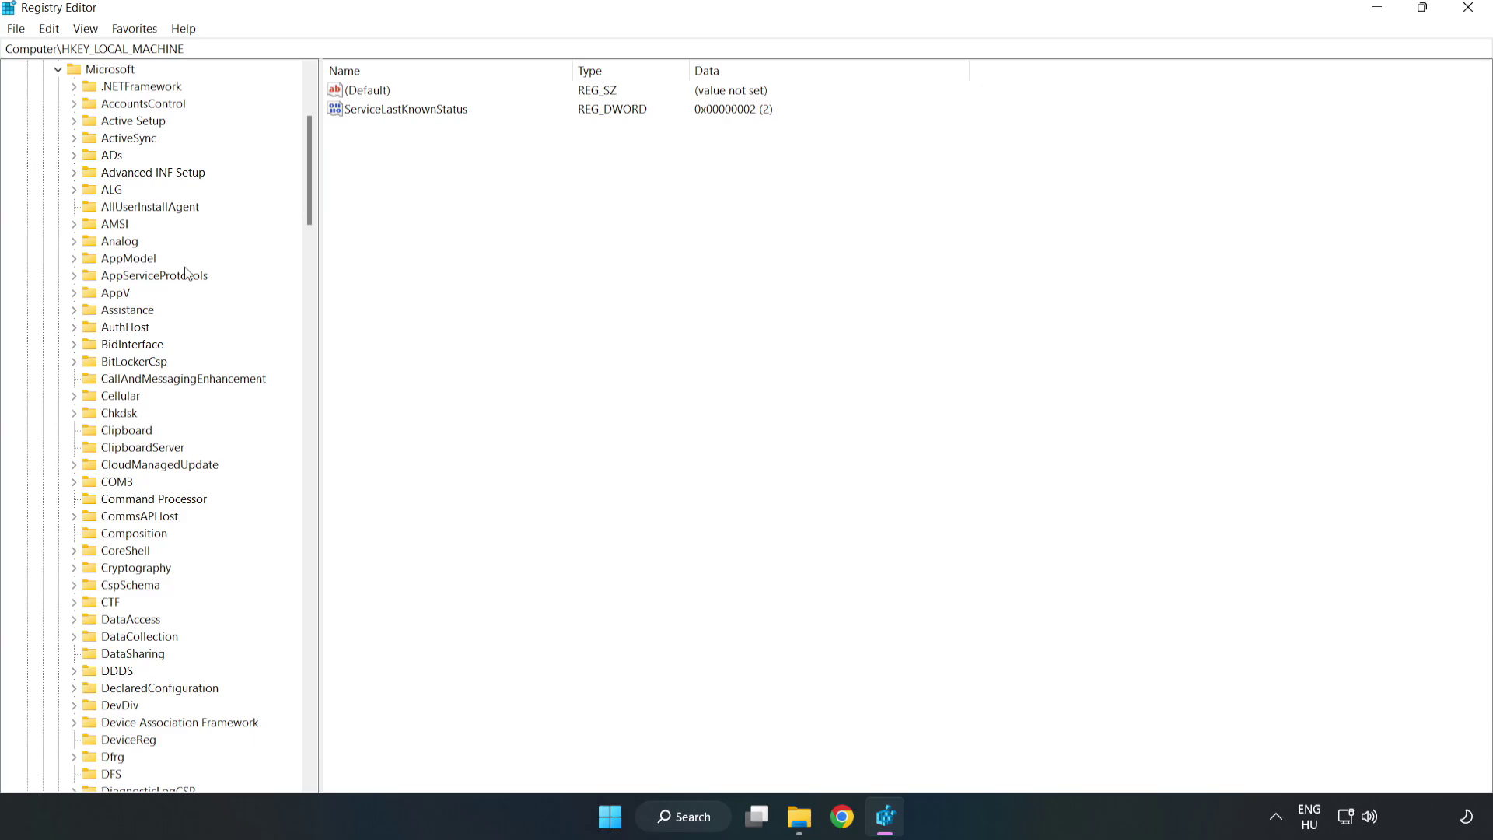
left_click_drag(306, 199, 330, 544)
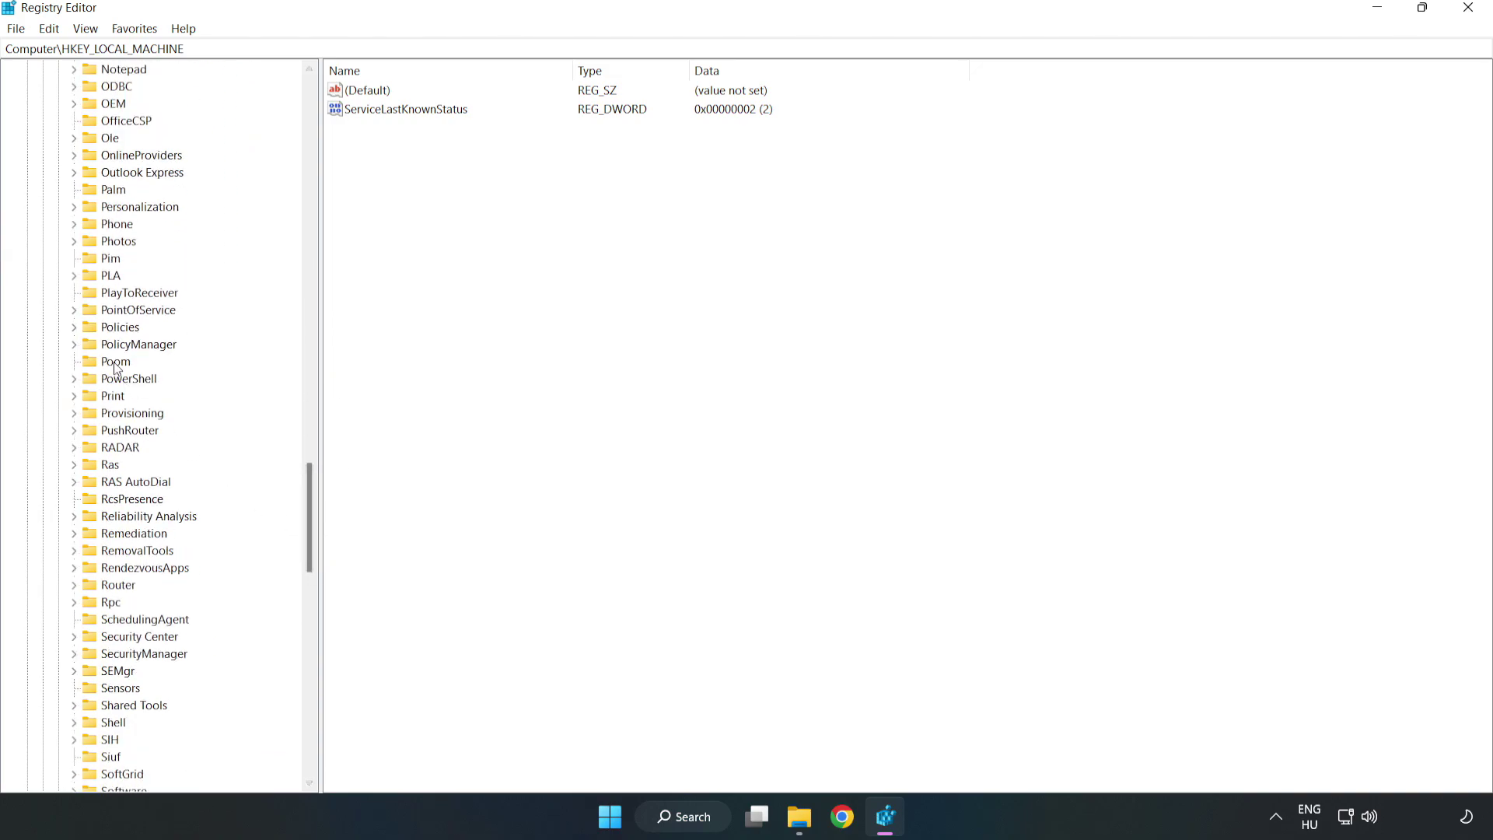
left_click(74, 344)
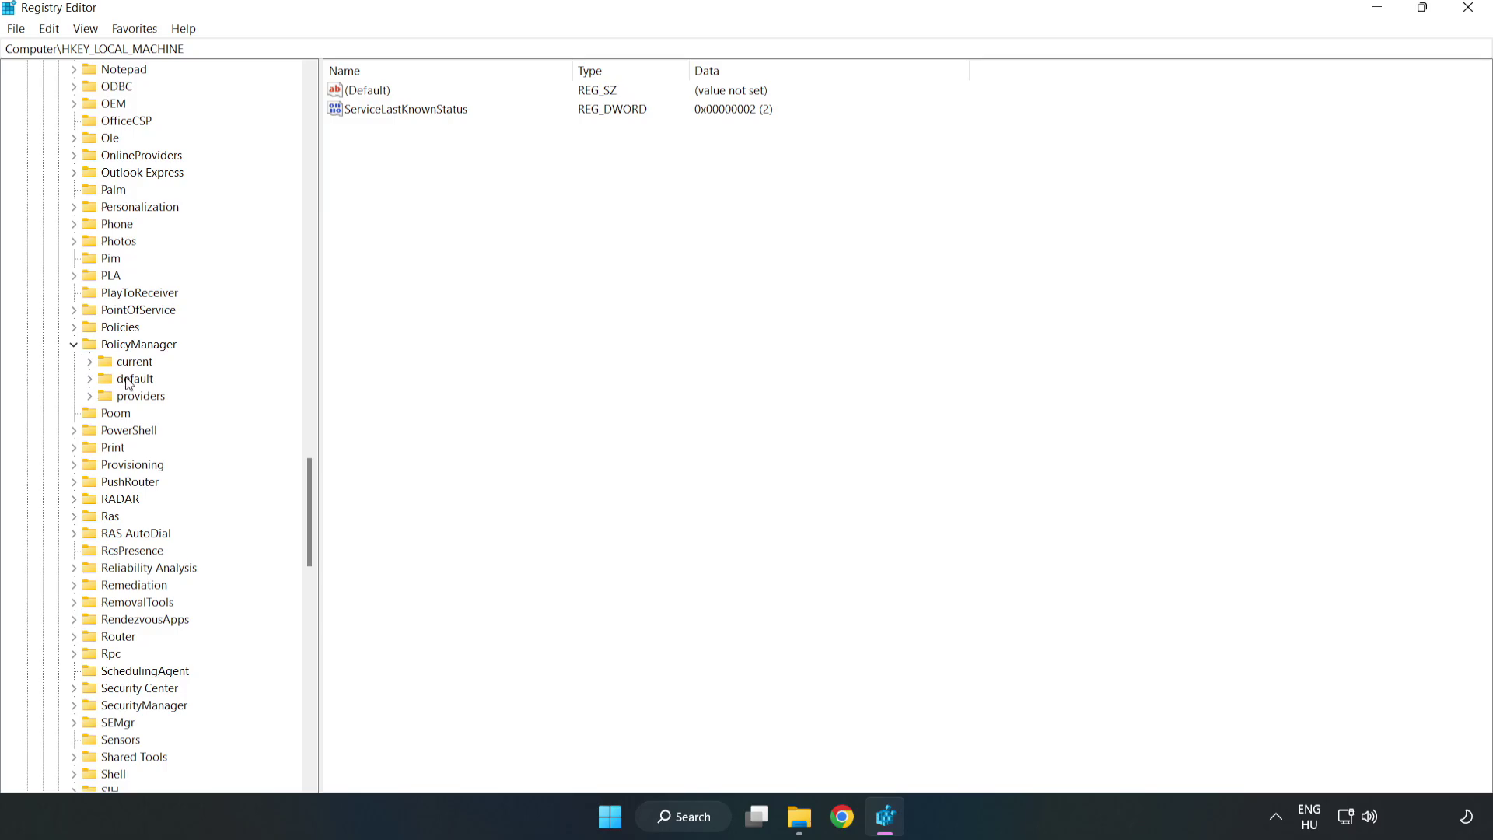
left_click(90, 380)
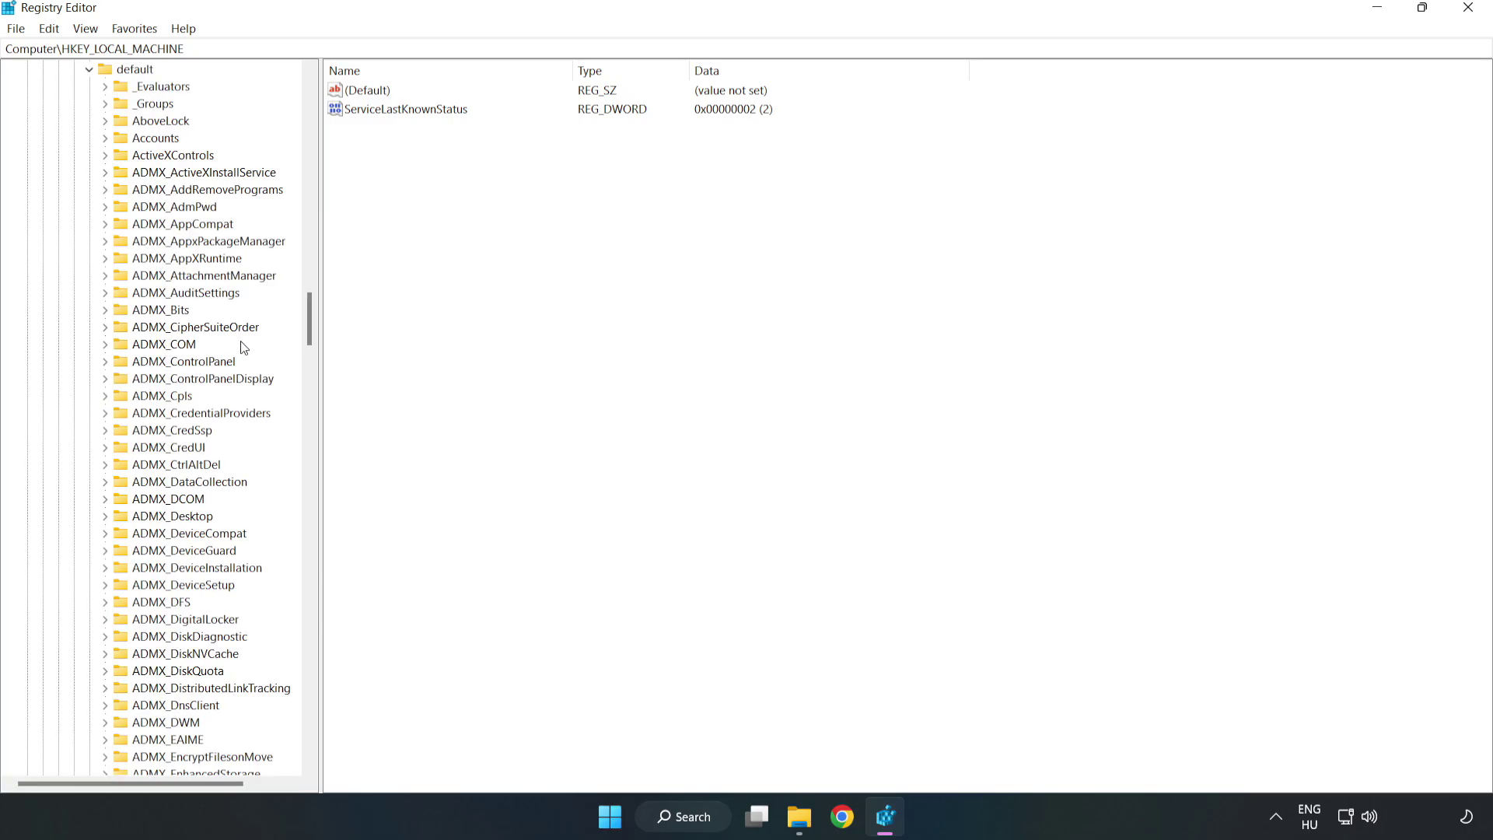
left_click_drag(309, 318, 303, 492)
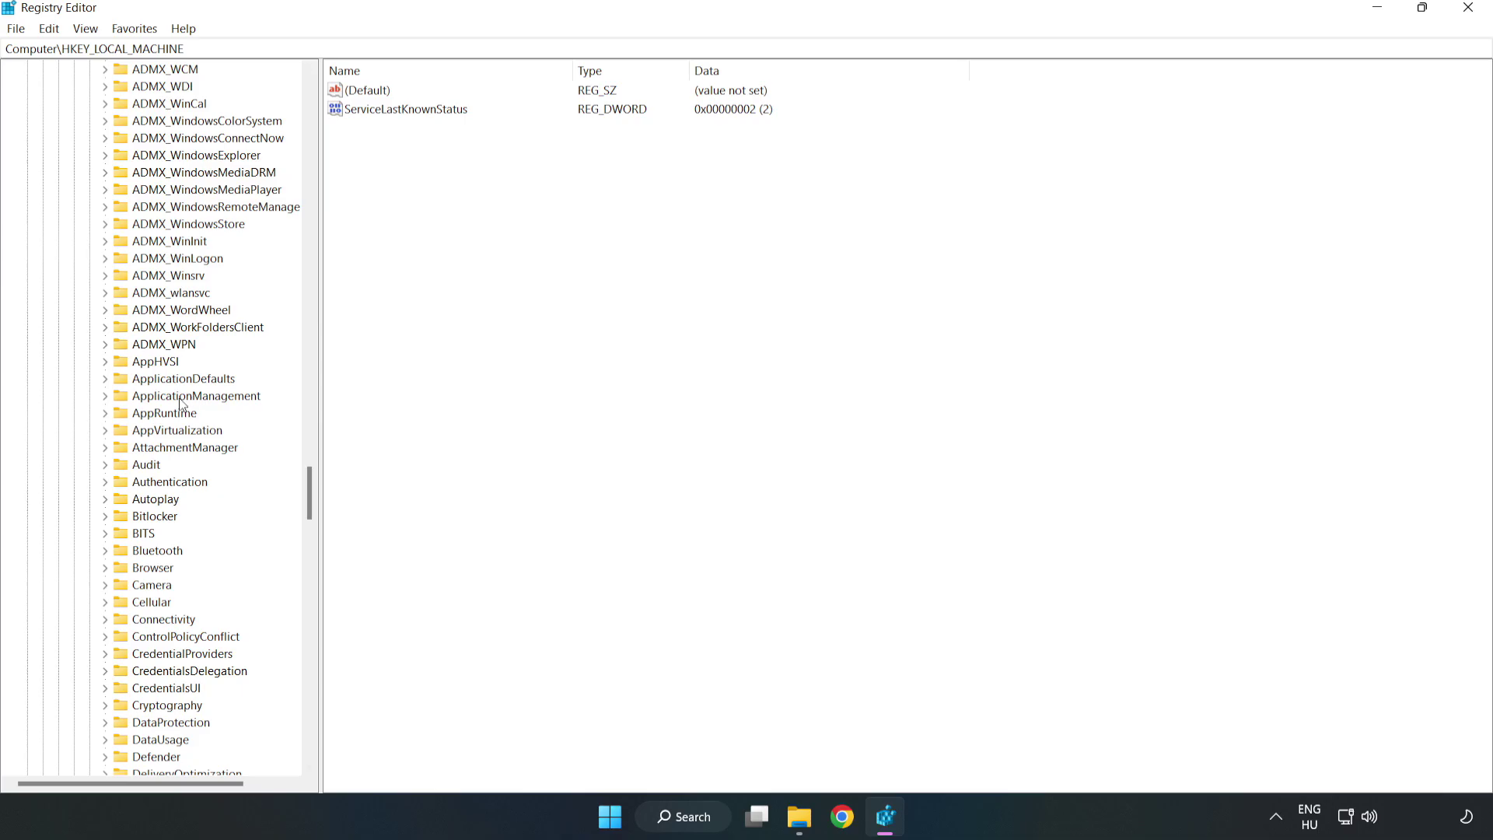
left_click(108, 395)
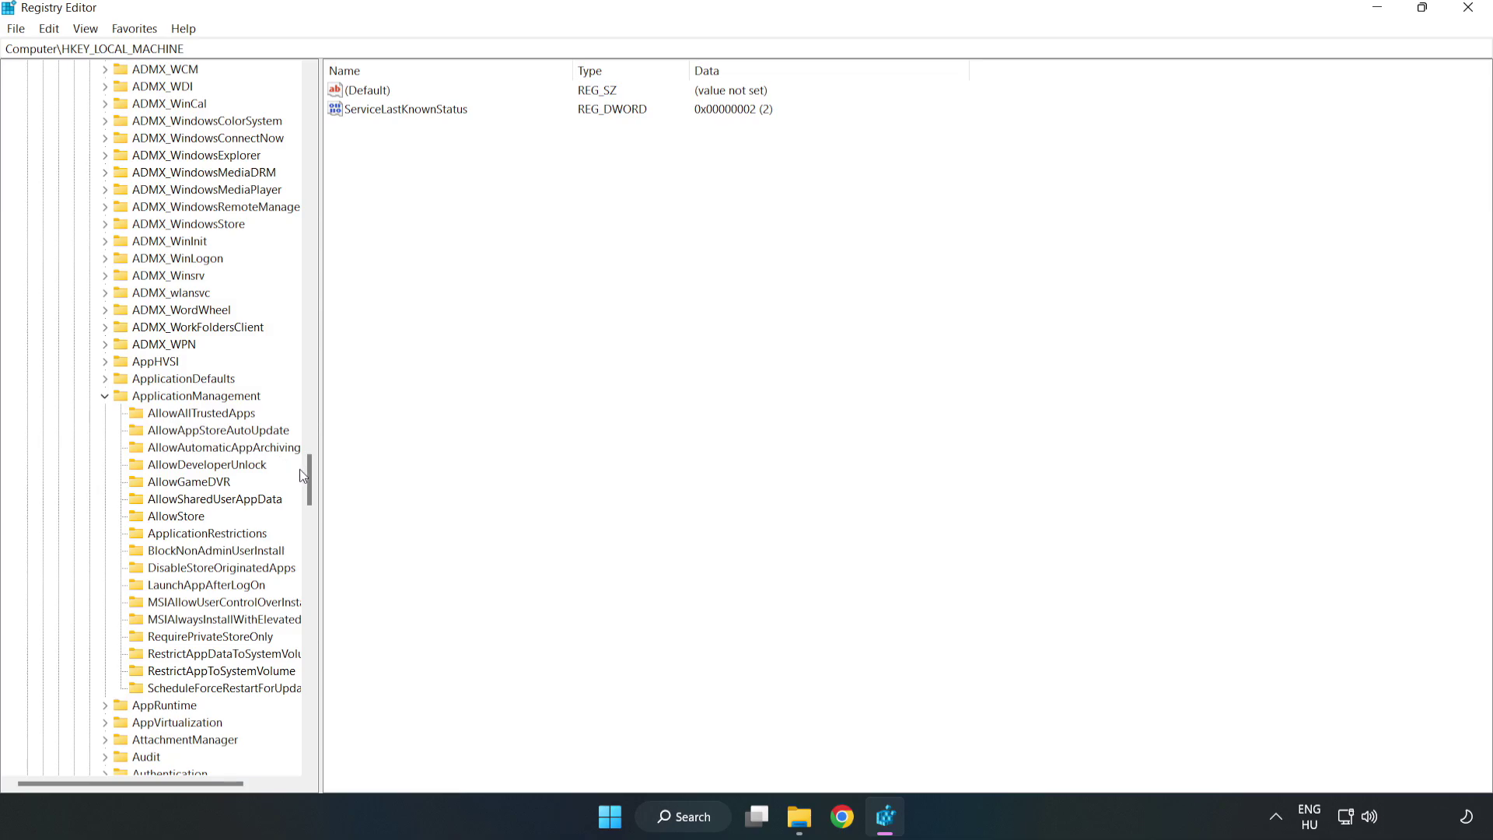
Change AllowGameDVR's value entry from 1 to 0, then close Registry Editor.
left_click(174, 483)
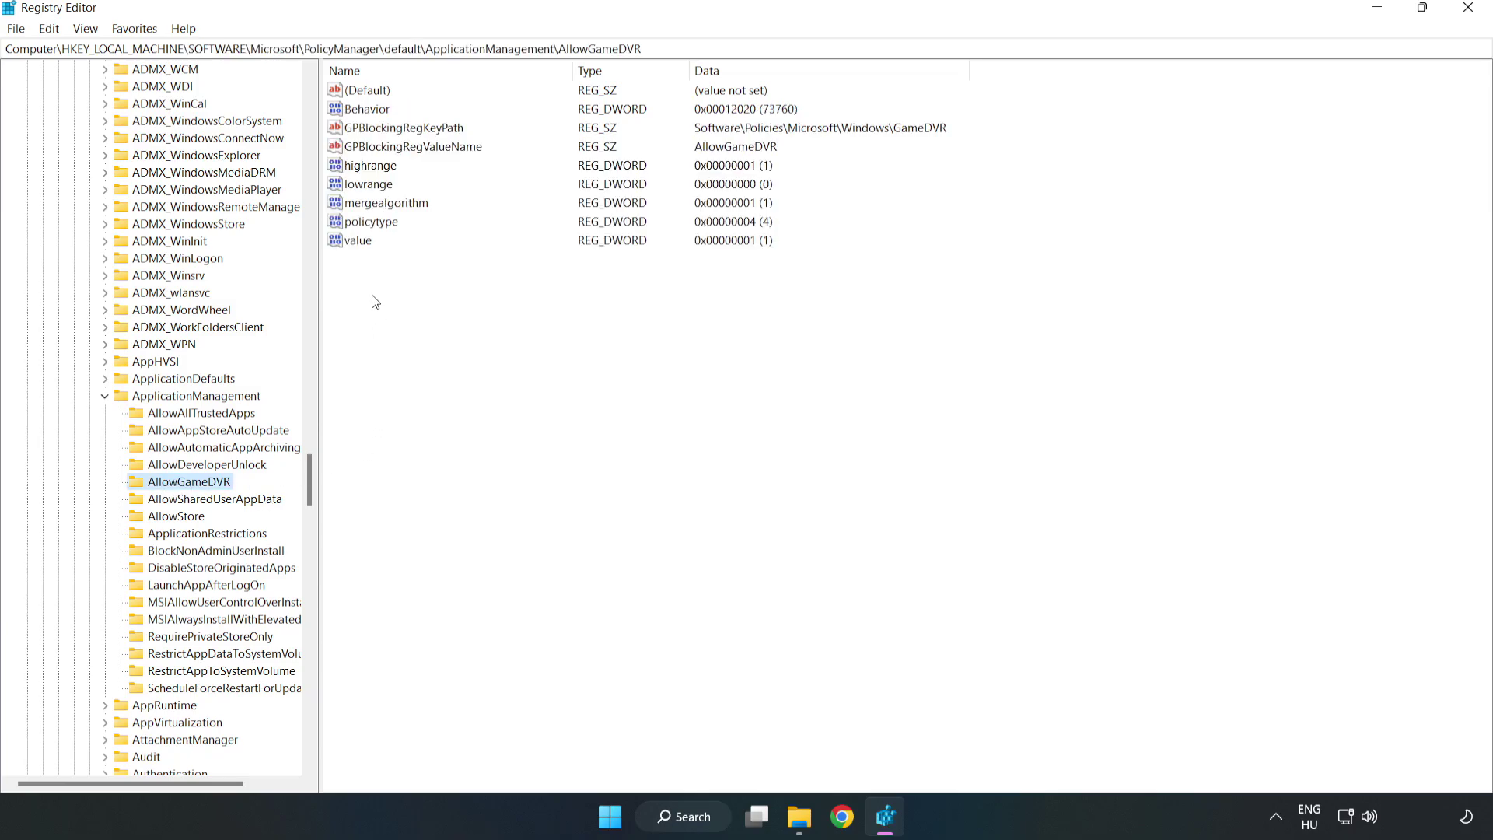
left_click(351, 242)
right_click(365, 247)
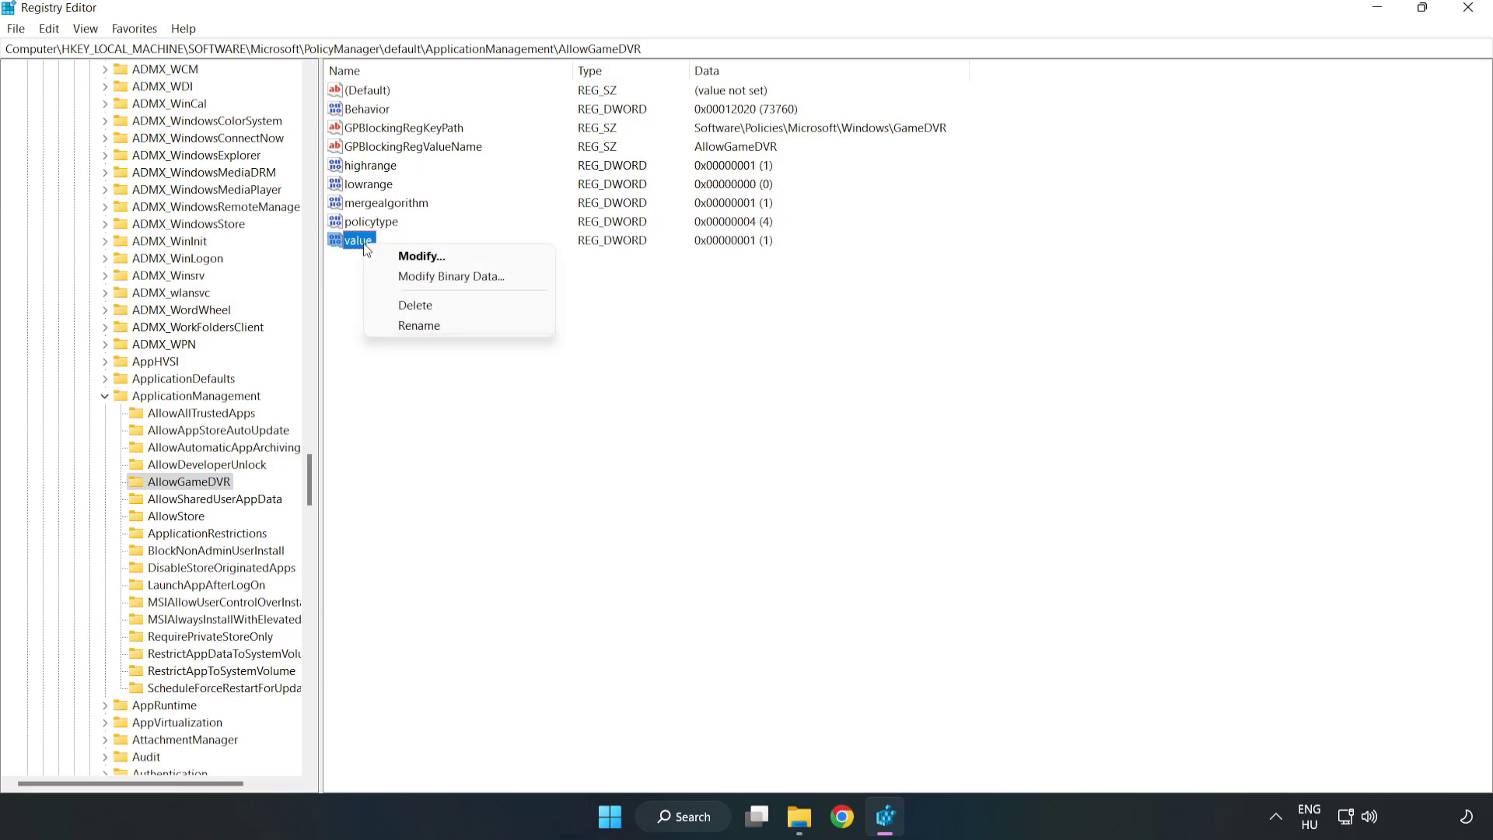
left_click(430, 257)
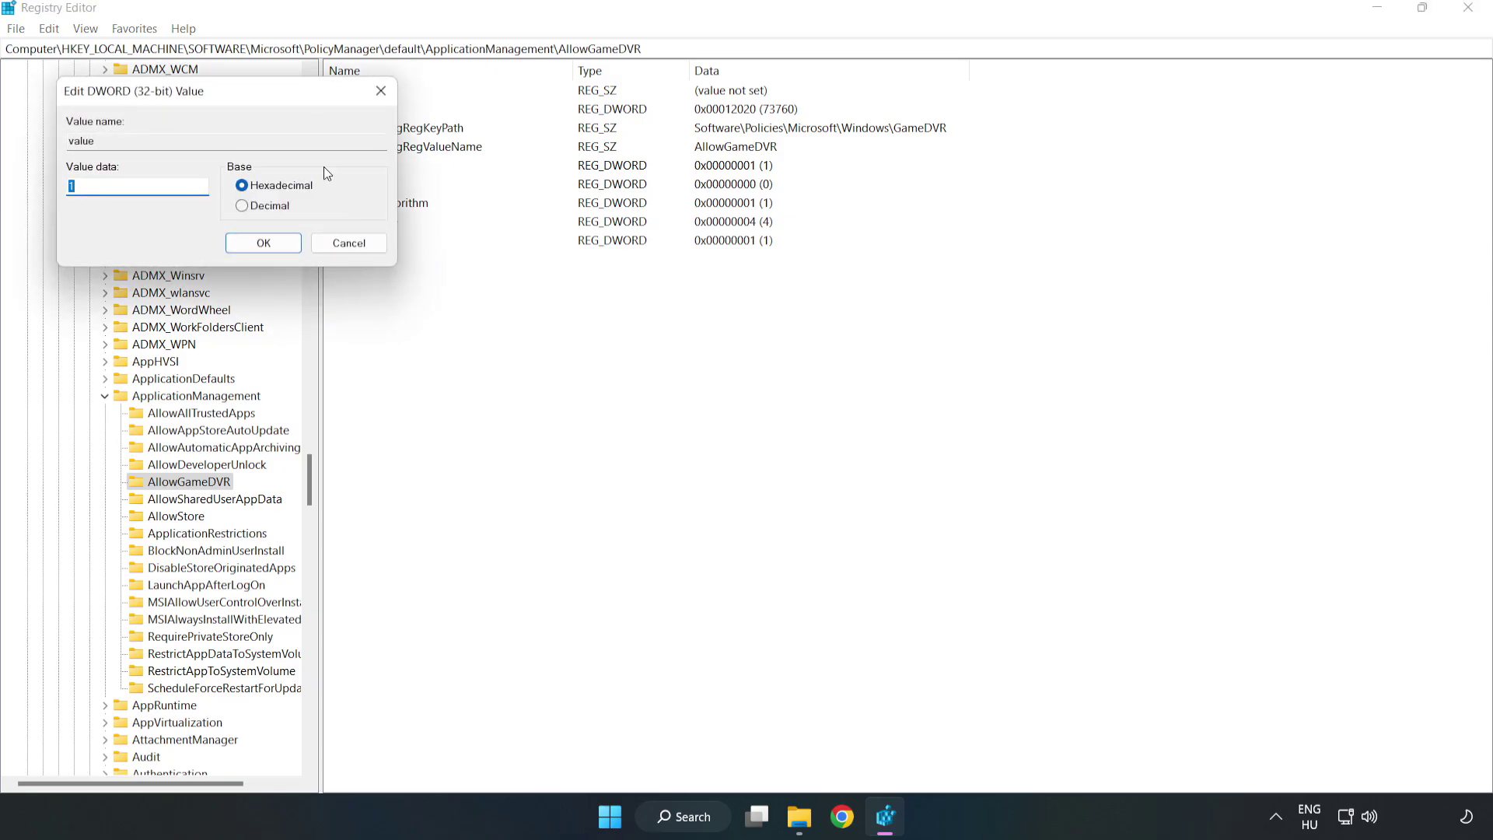
left_click_drag(279, 90, 760, 310)
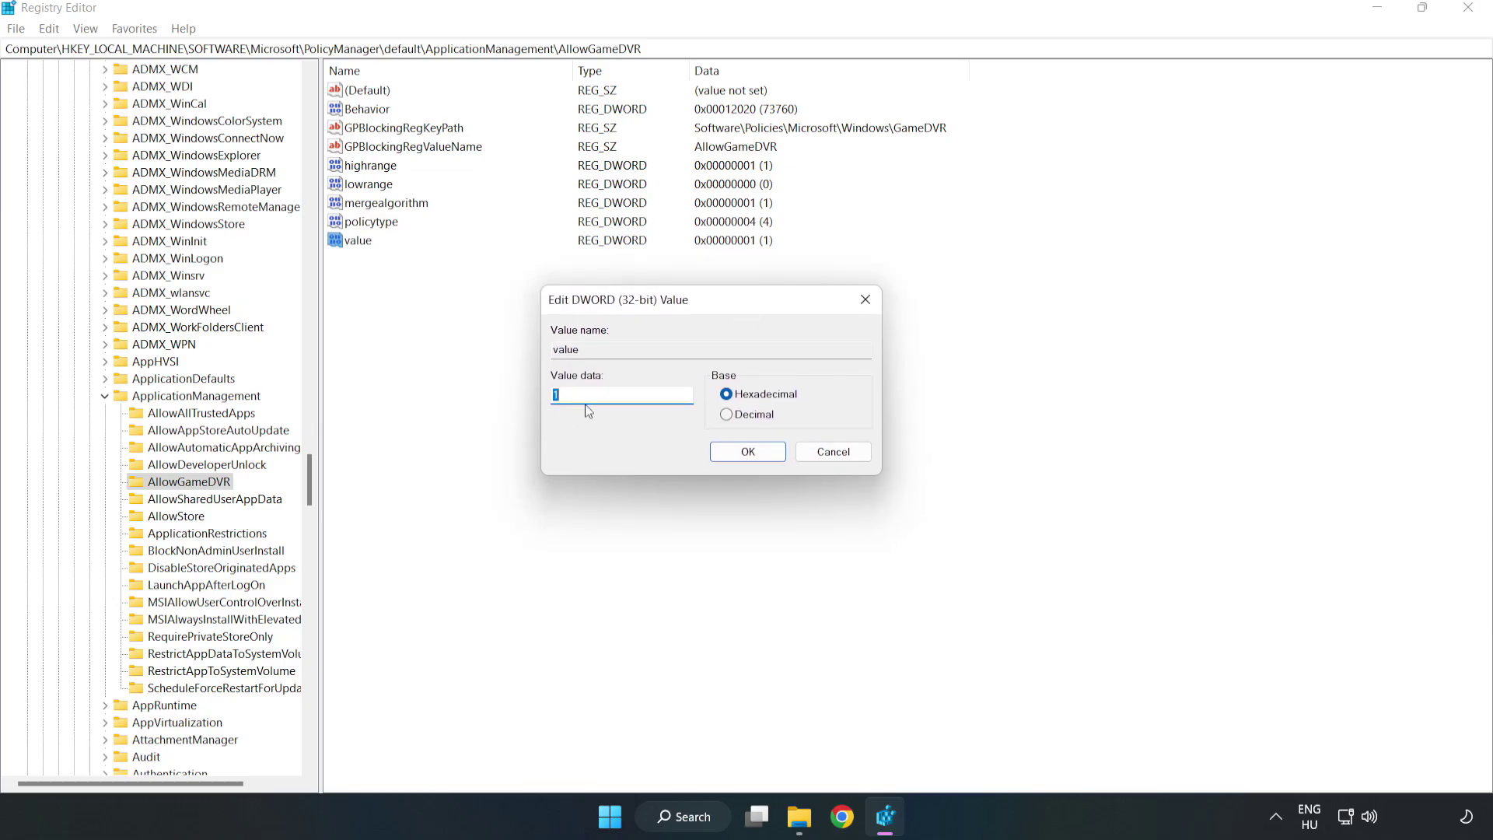
type("0")
left_click(753, 452)
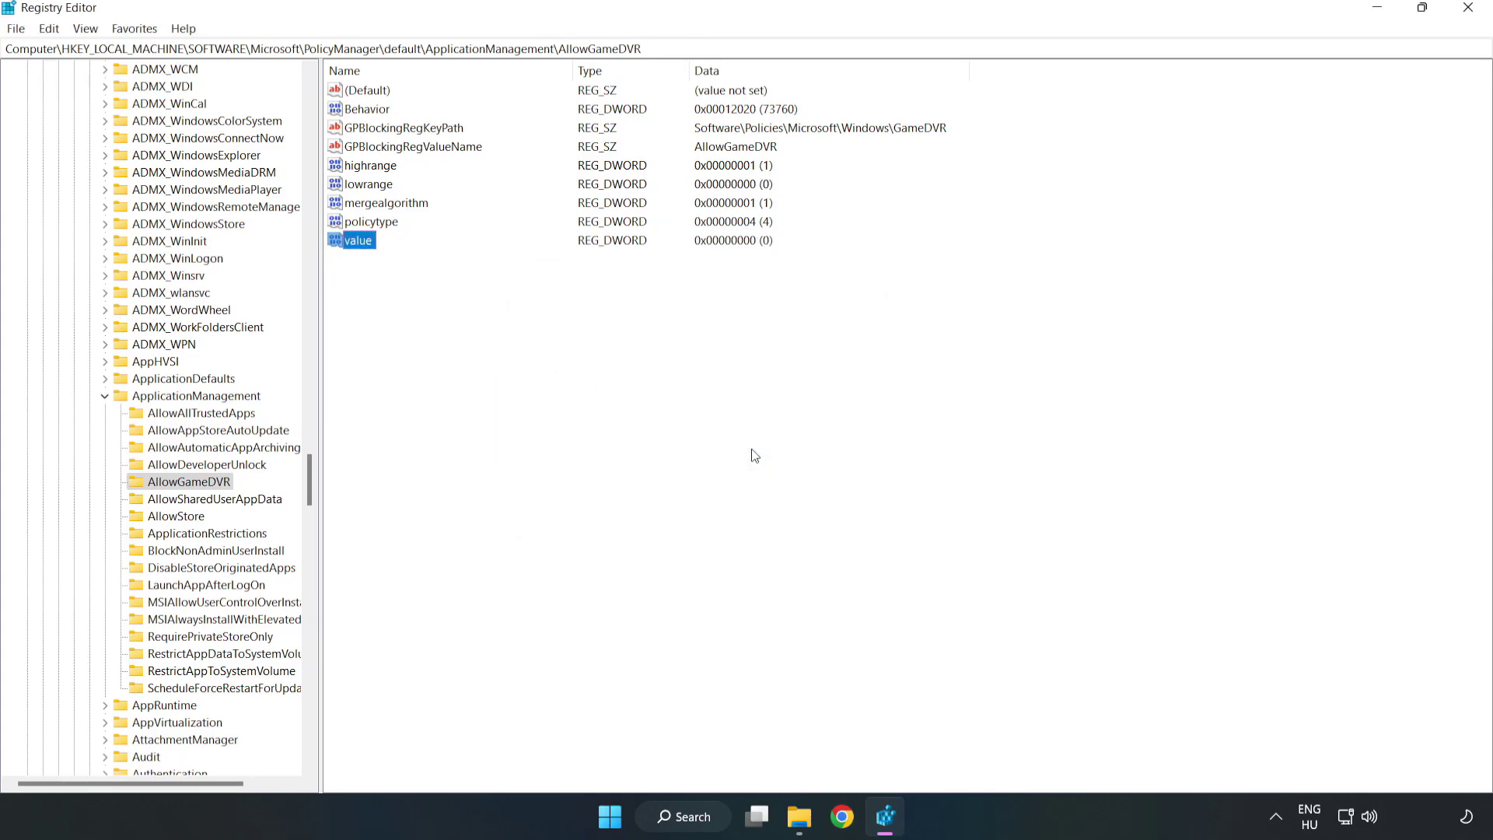
left_click(1468, 13)
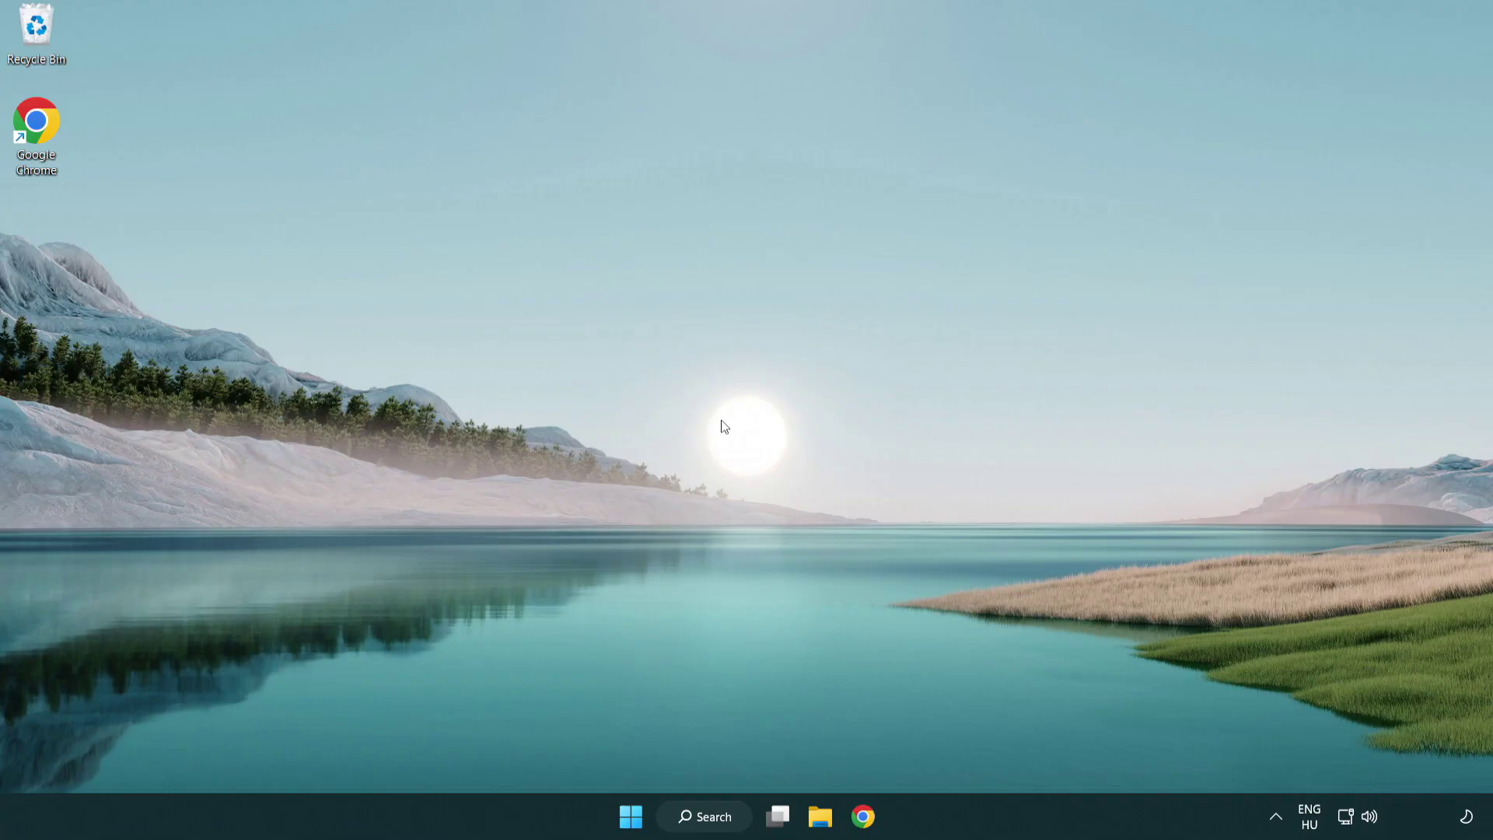
In Chrome, download dxwebsetup.exe from the DirectX End-User Runtime page and run it.
left_click(869, 824)
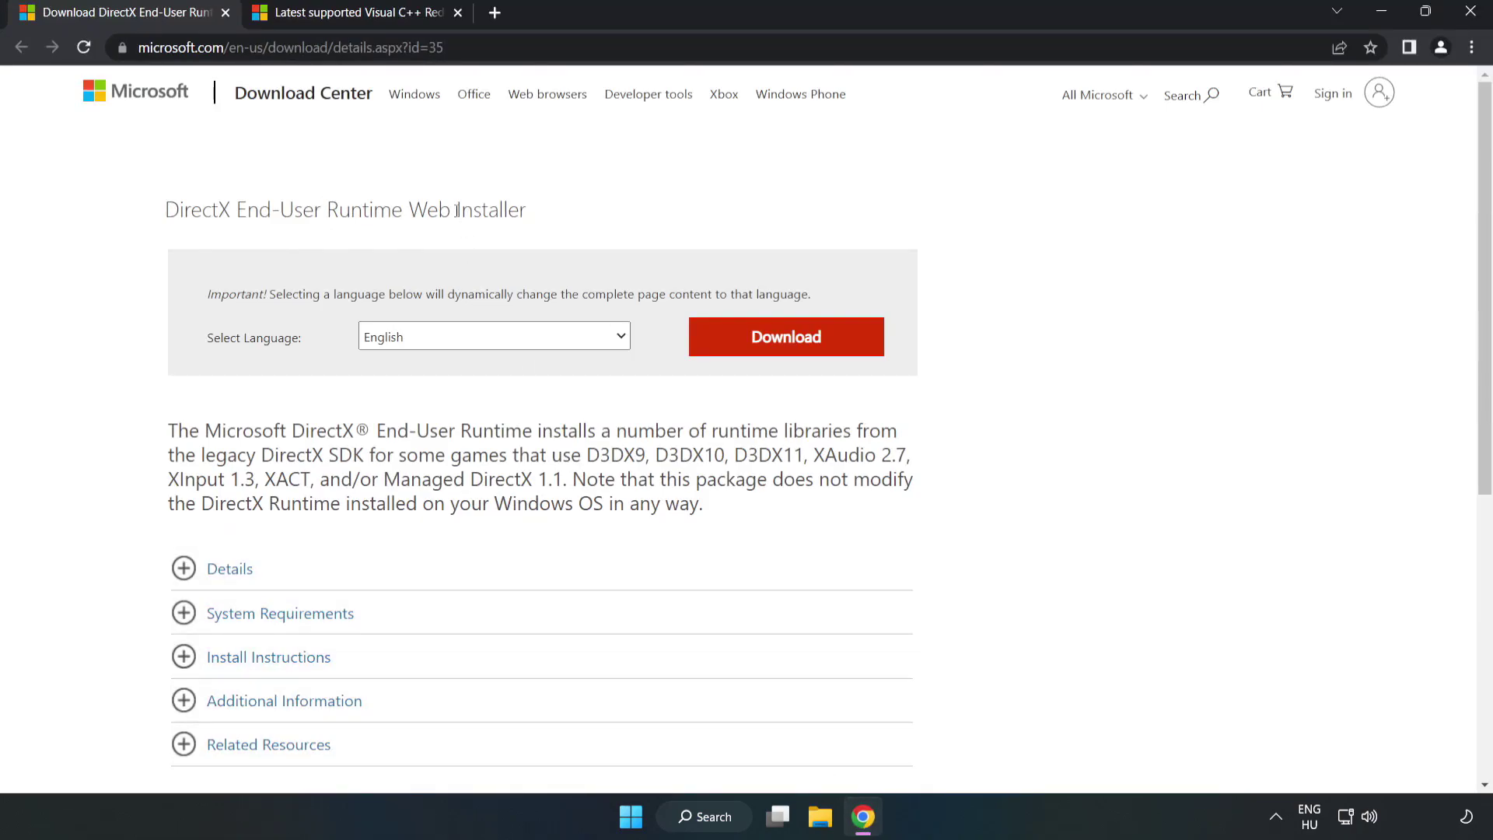
left_click_drag(443, 47, 198, 48)
left_click(604, 185)
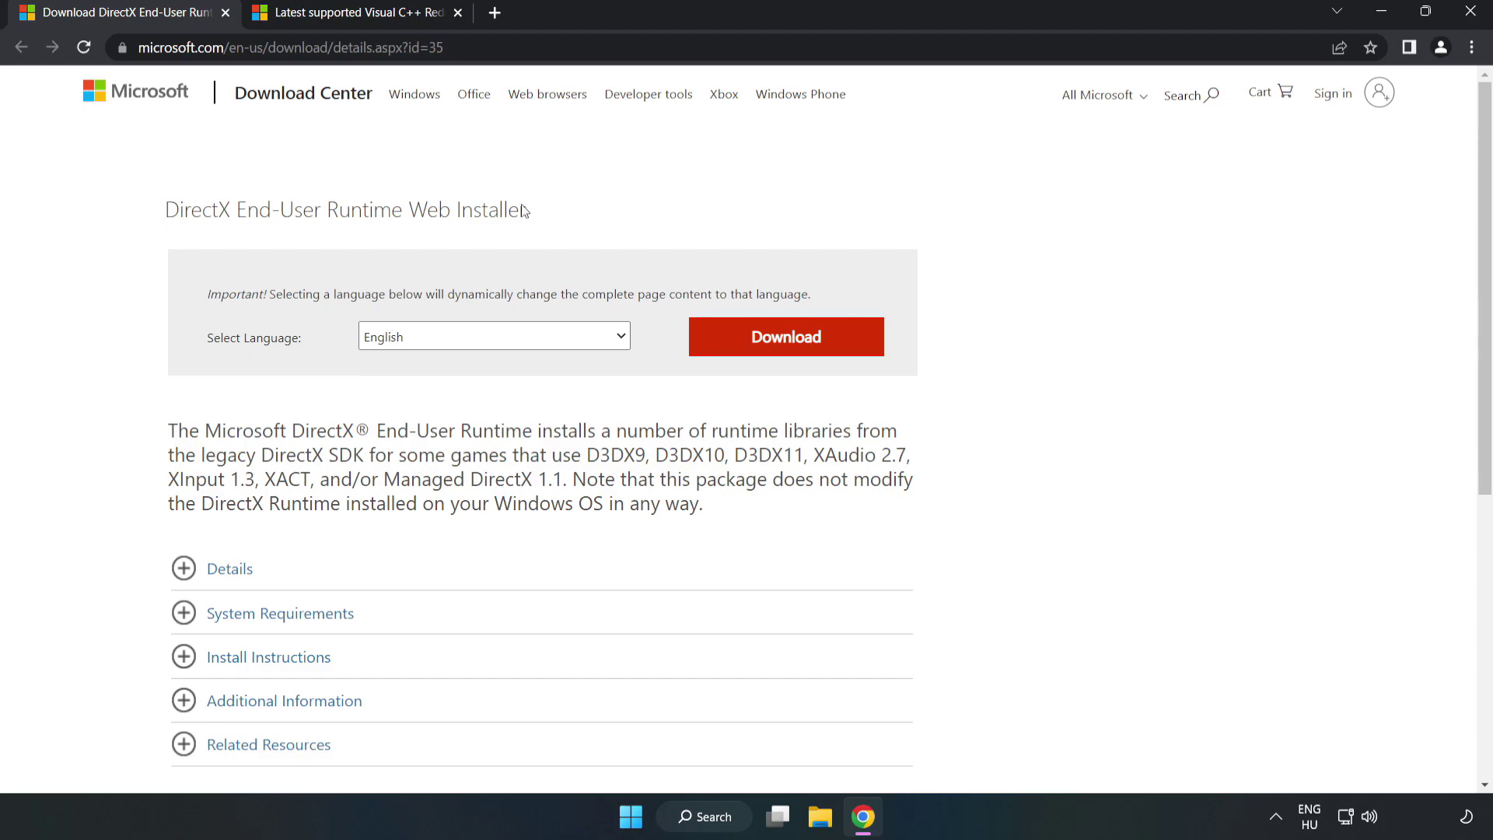
left_click(794, 354)
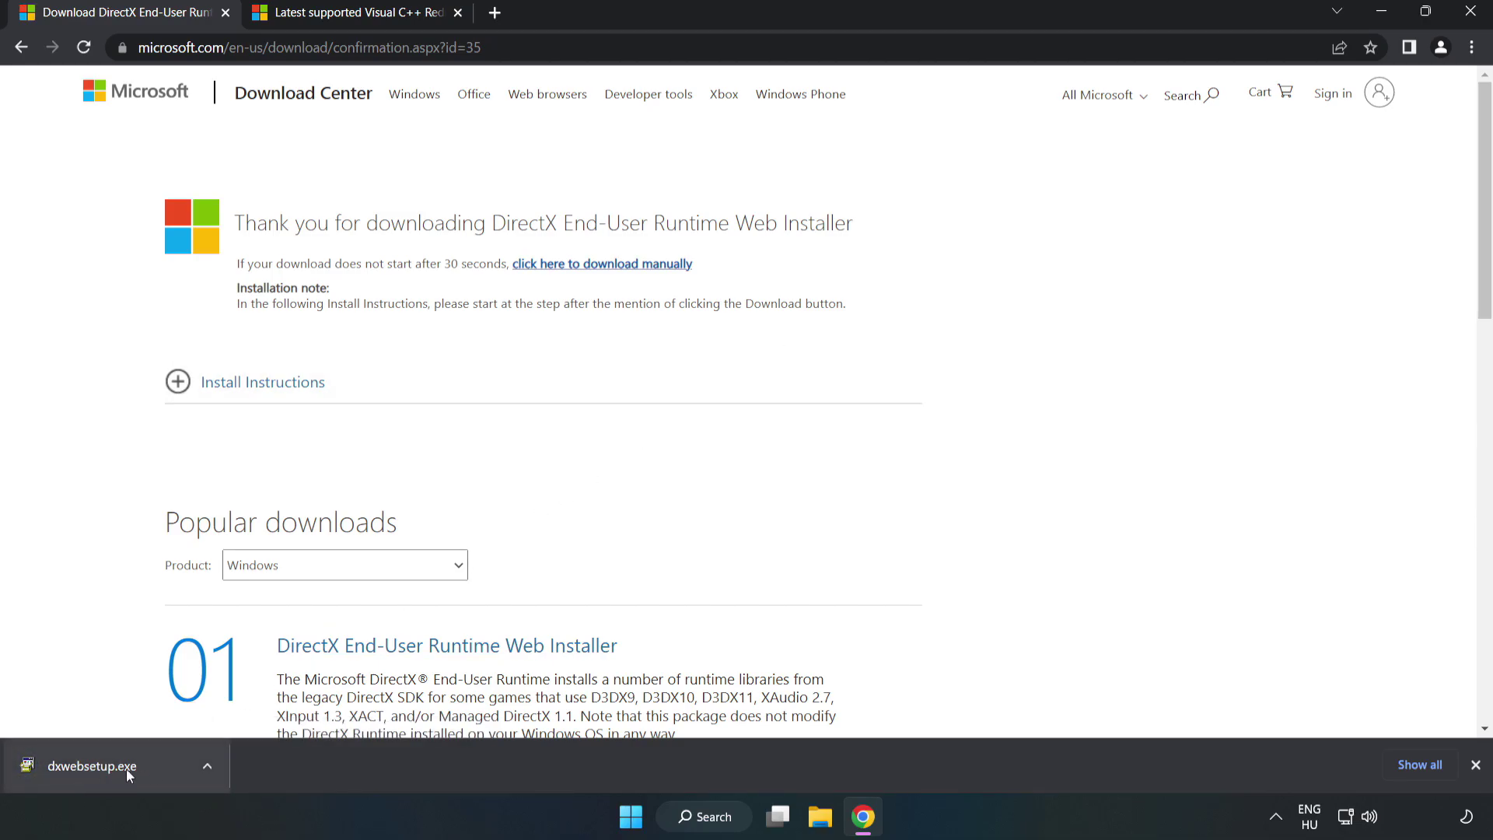
left_click(150, 770)
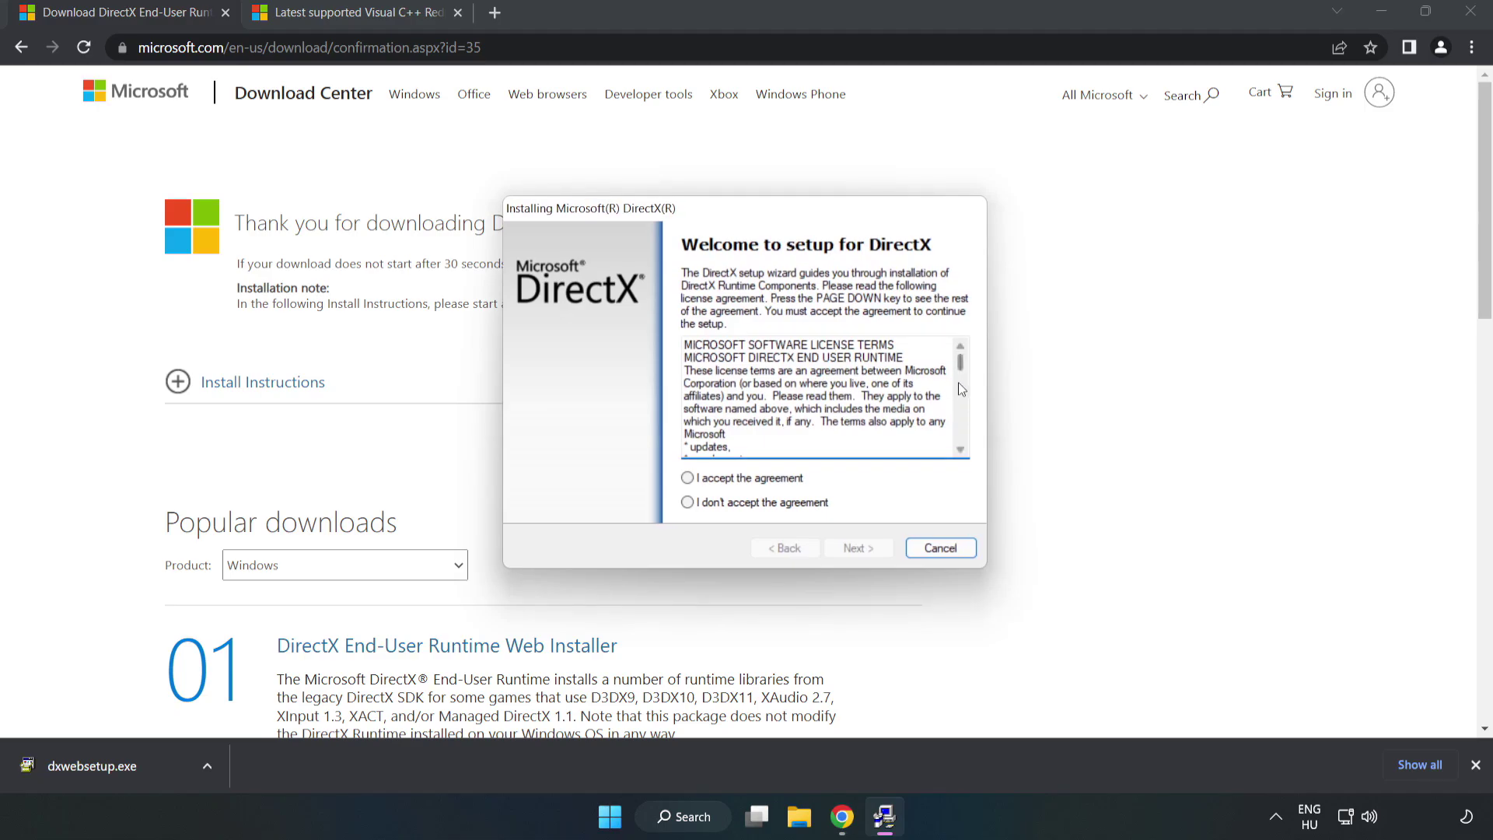
Accept the DirectX license, untick the Bing Bar, and finish the setup.
scroll(962, 389, "down", 15)
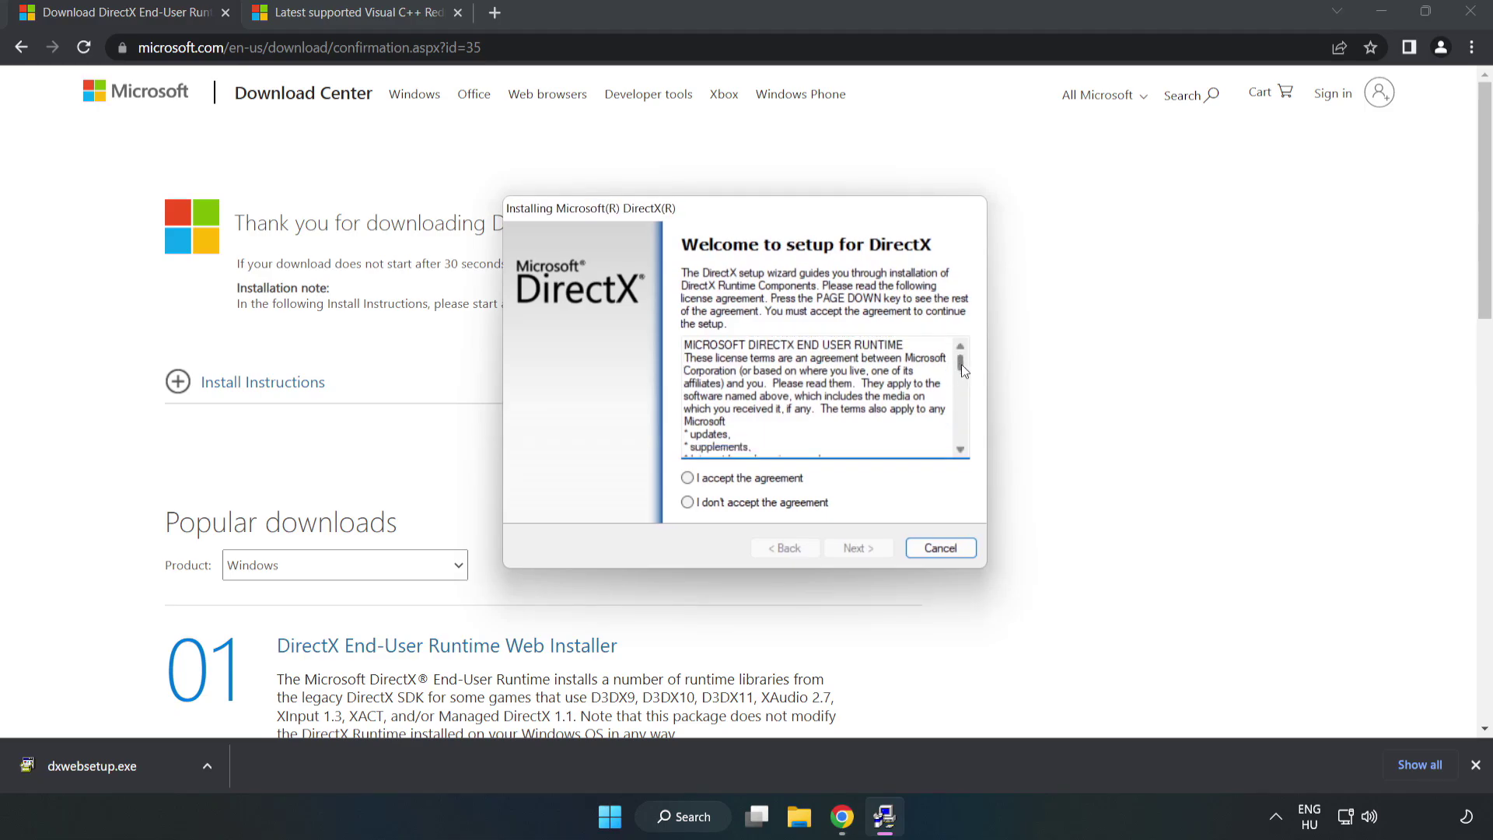
left_click(698, 479)
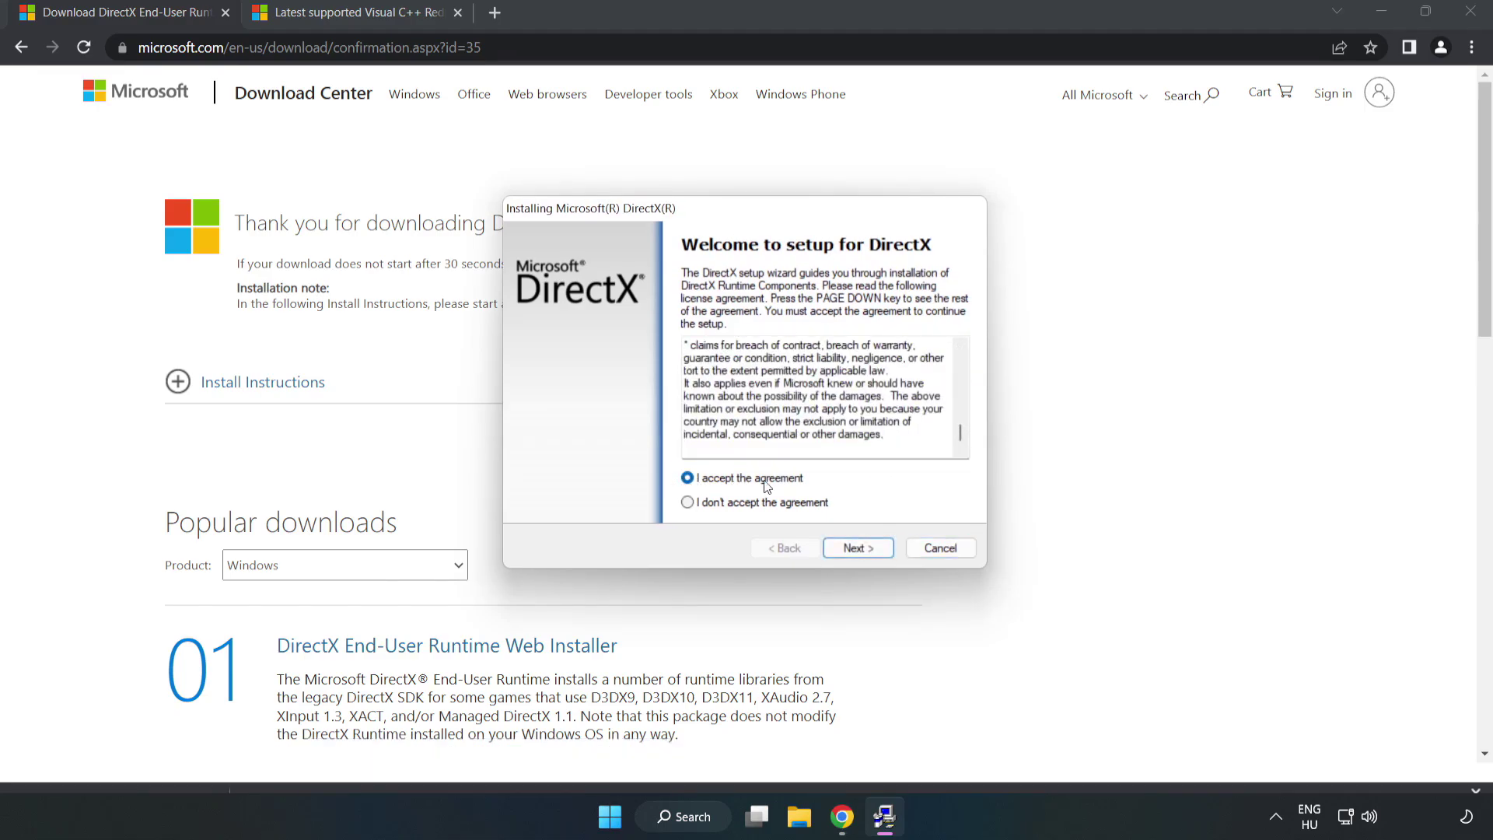
left_click(864, 549)
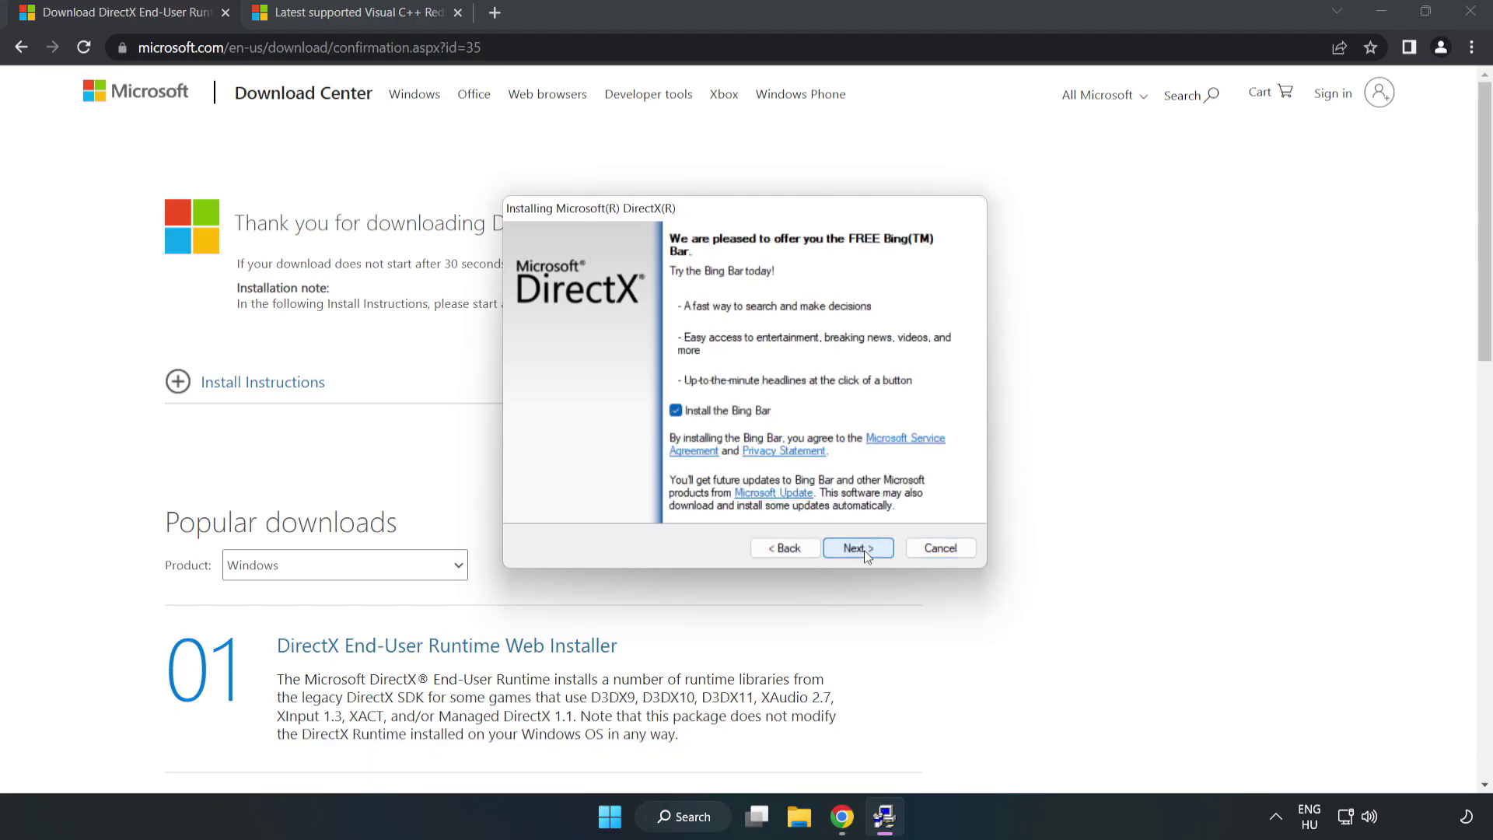
left_click(675, 411)
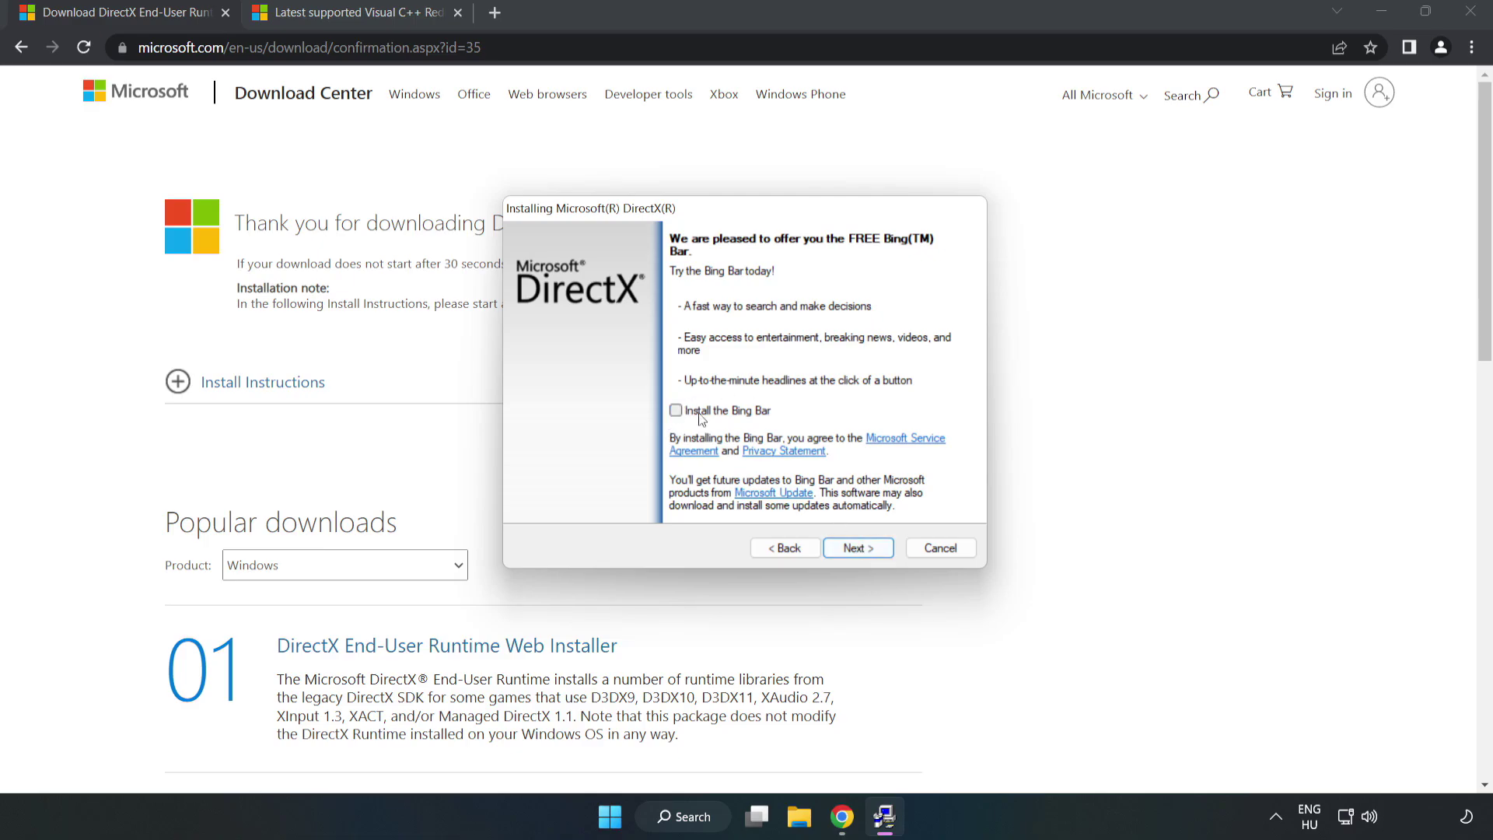
left_click(860, 549)
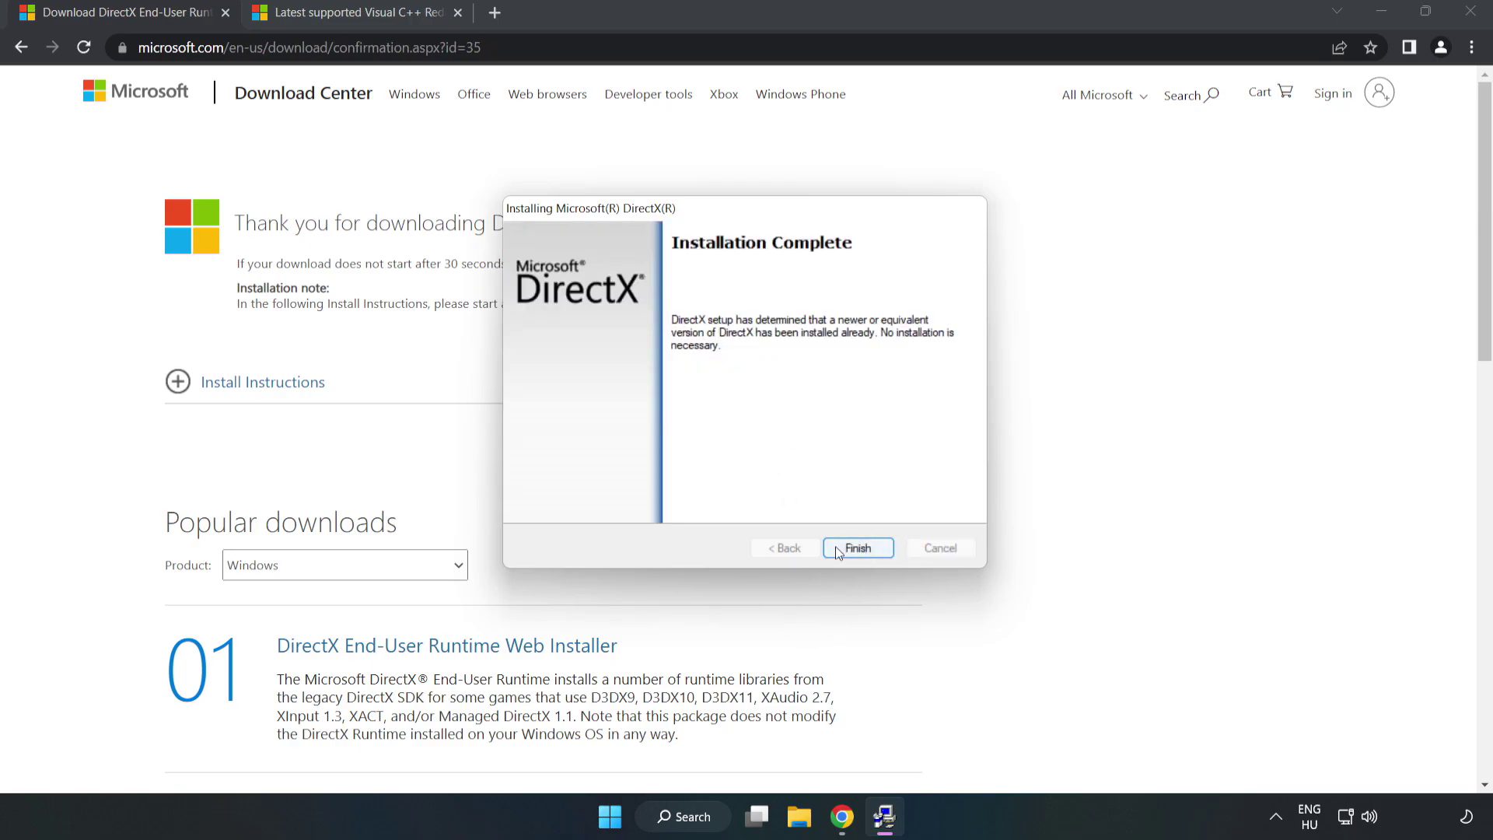
left_click(859, 547)
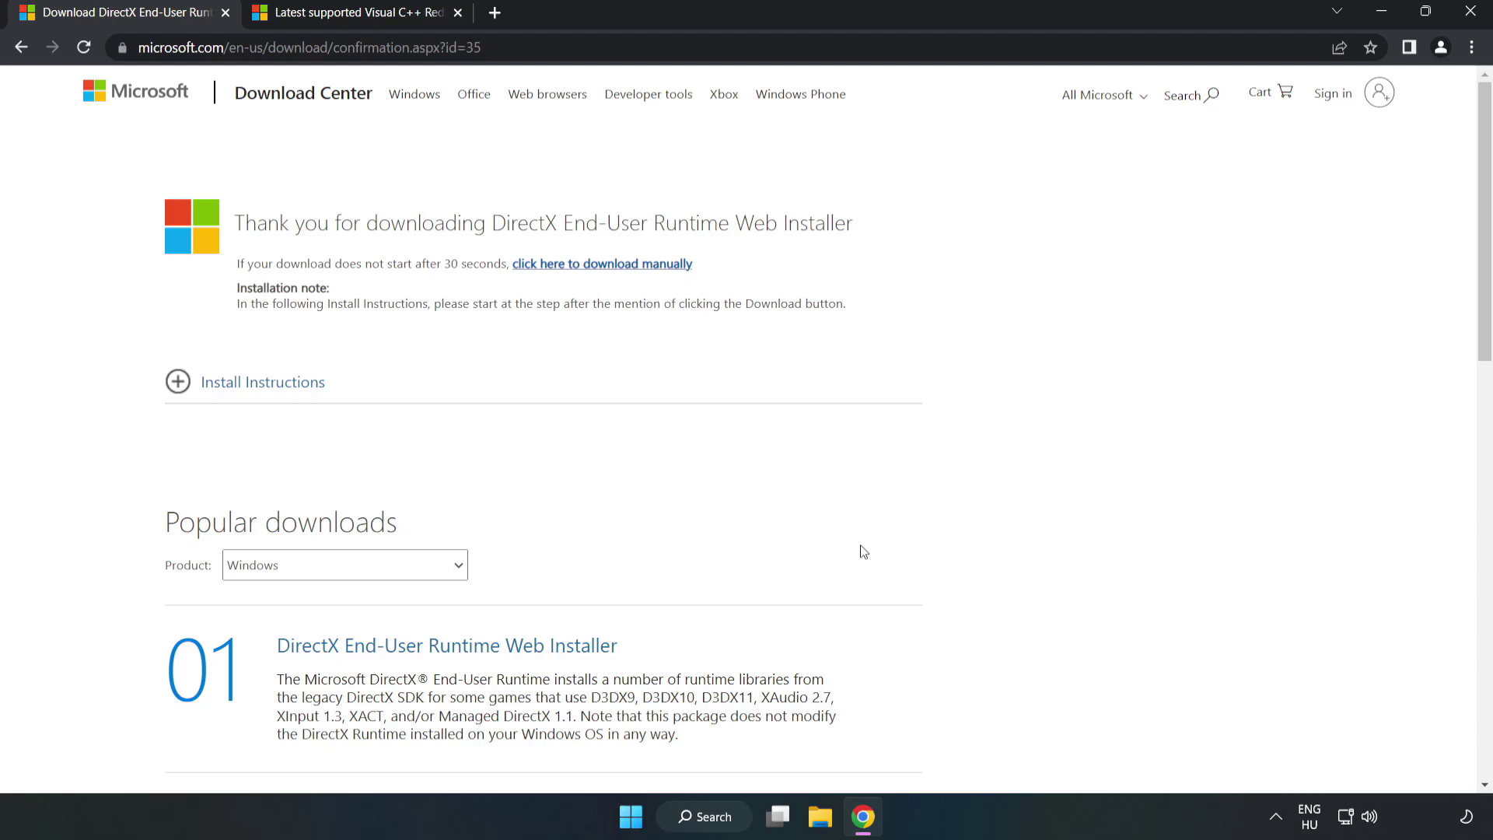
Close the DirectX tab and download the ARM64, x86 and x64 VC_redist installers, allowing multiple downloads.
left_click(225, 14)
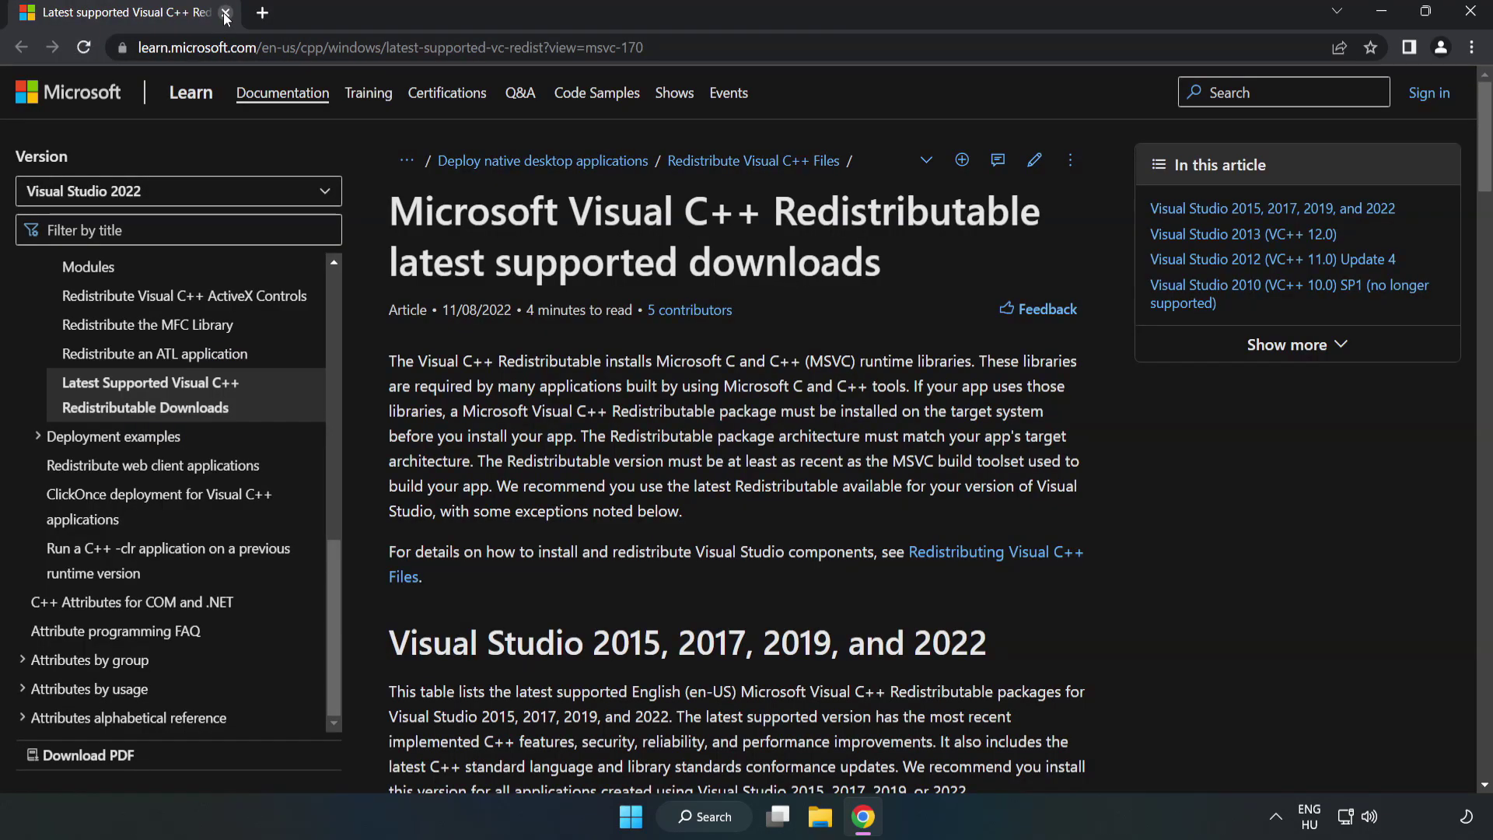
left_click(688, 48)
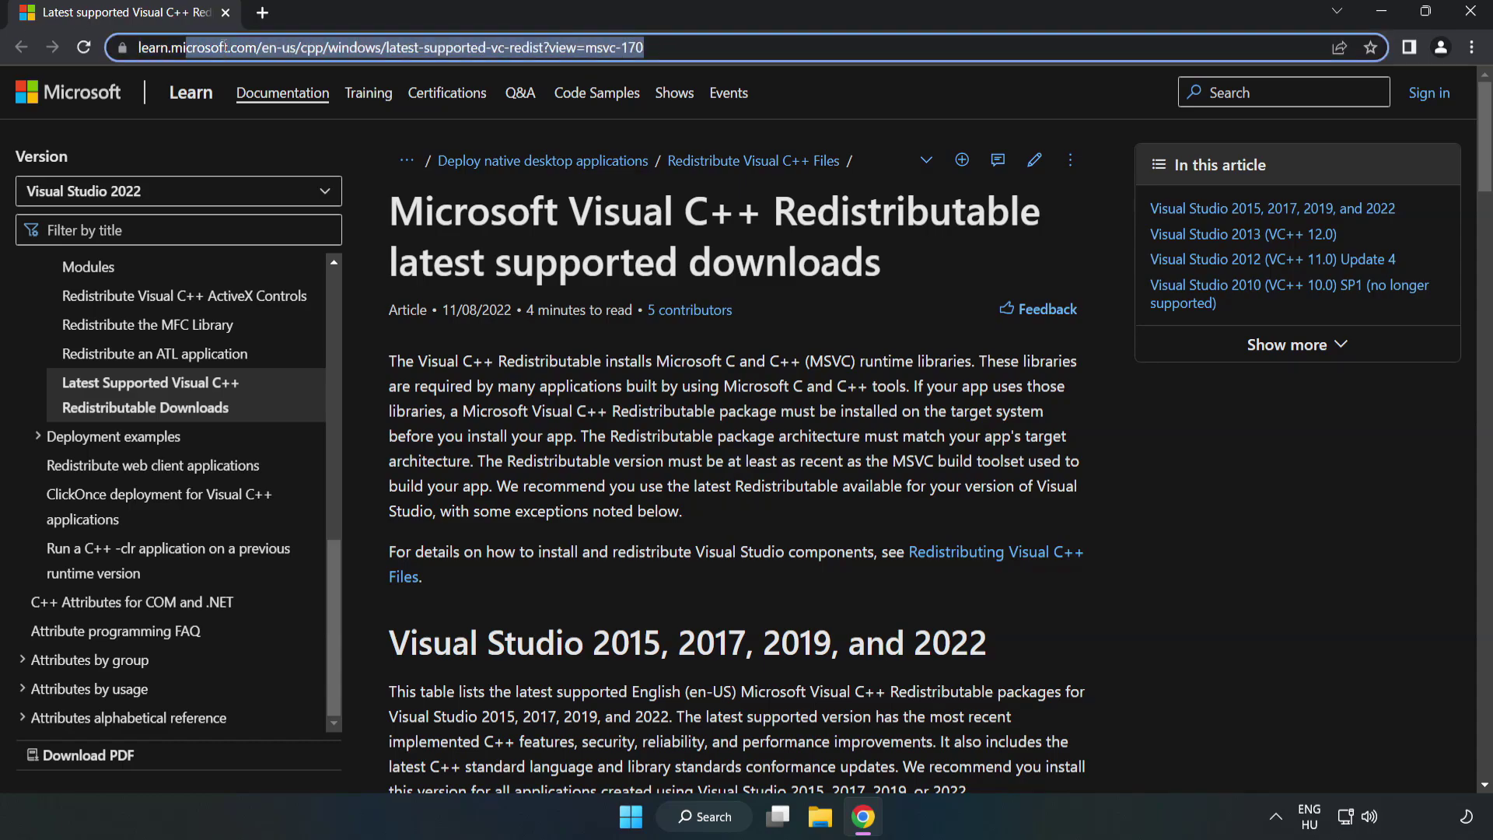
left_click(964, 233)
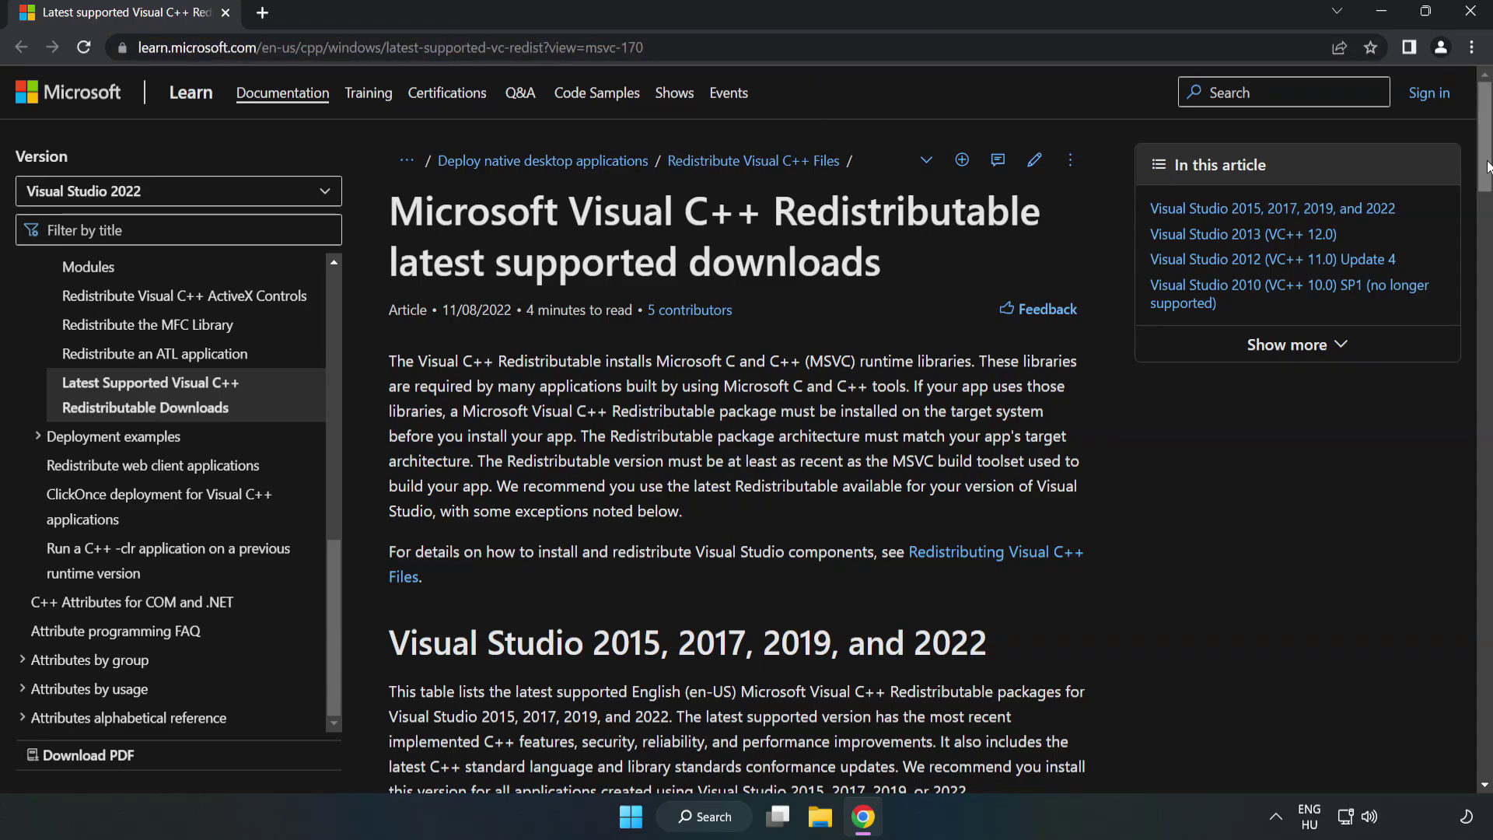
scroll(1486, 189, "down", 1)
scroll(1486, 189, "down", 5)
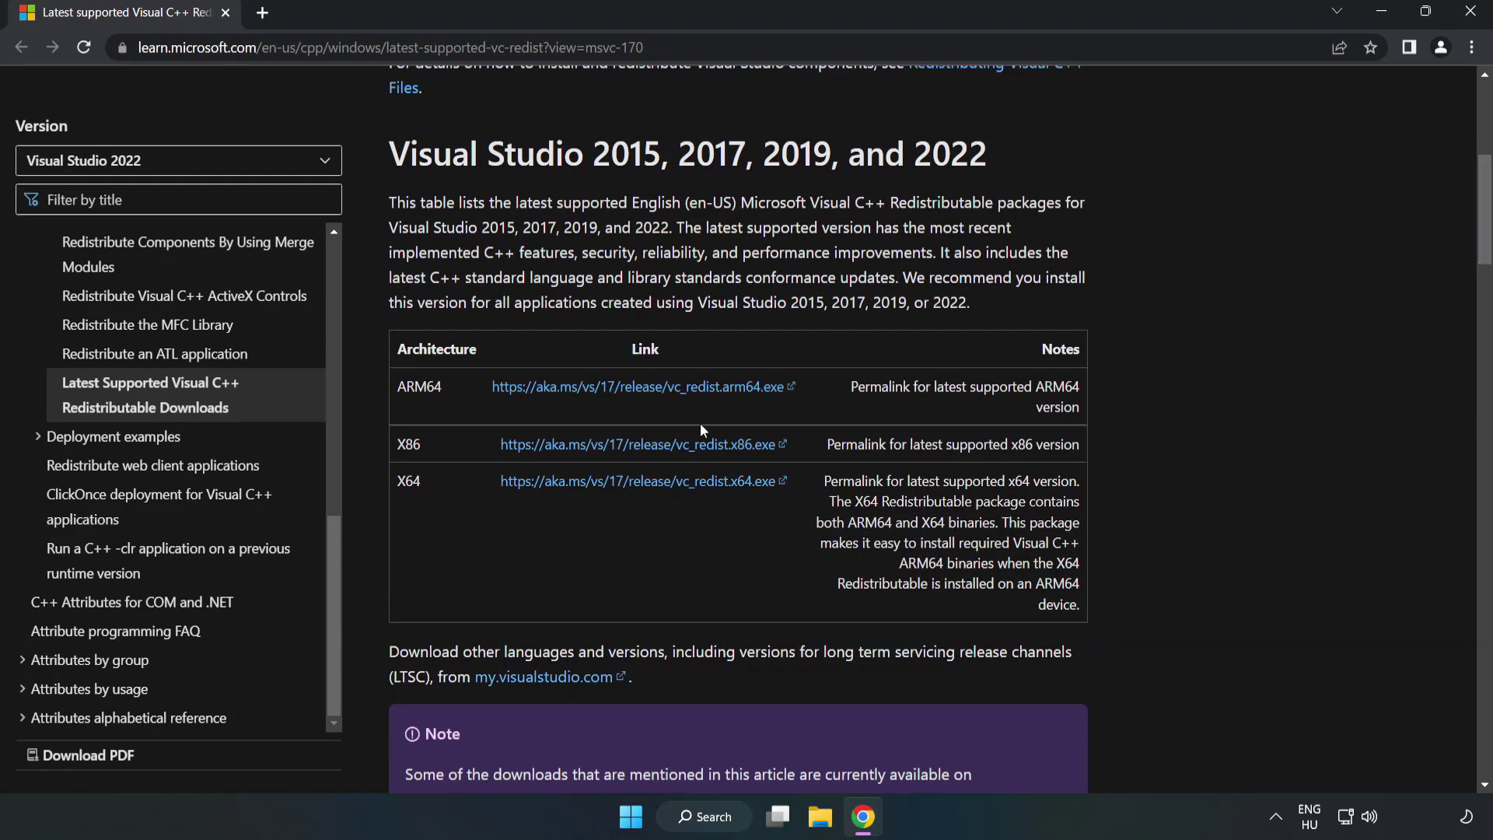
left_click(657, 448)
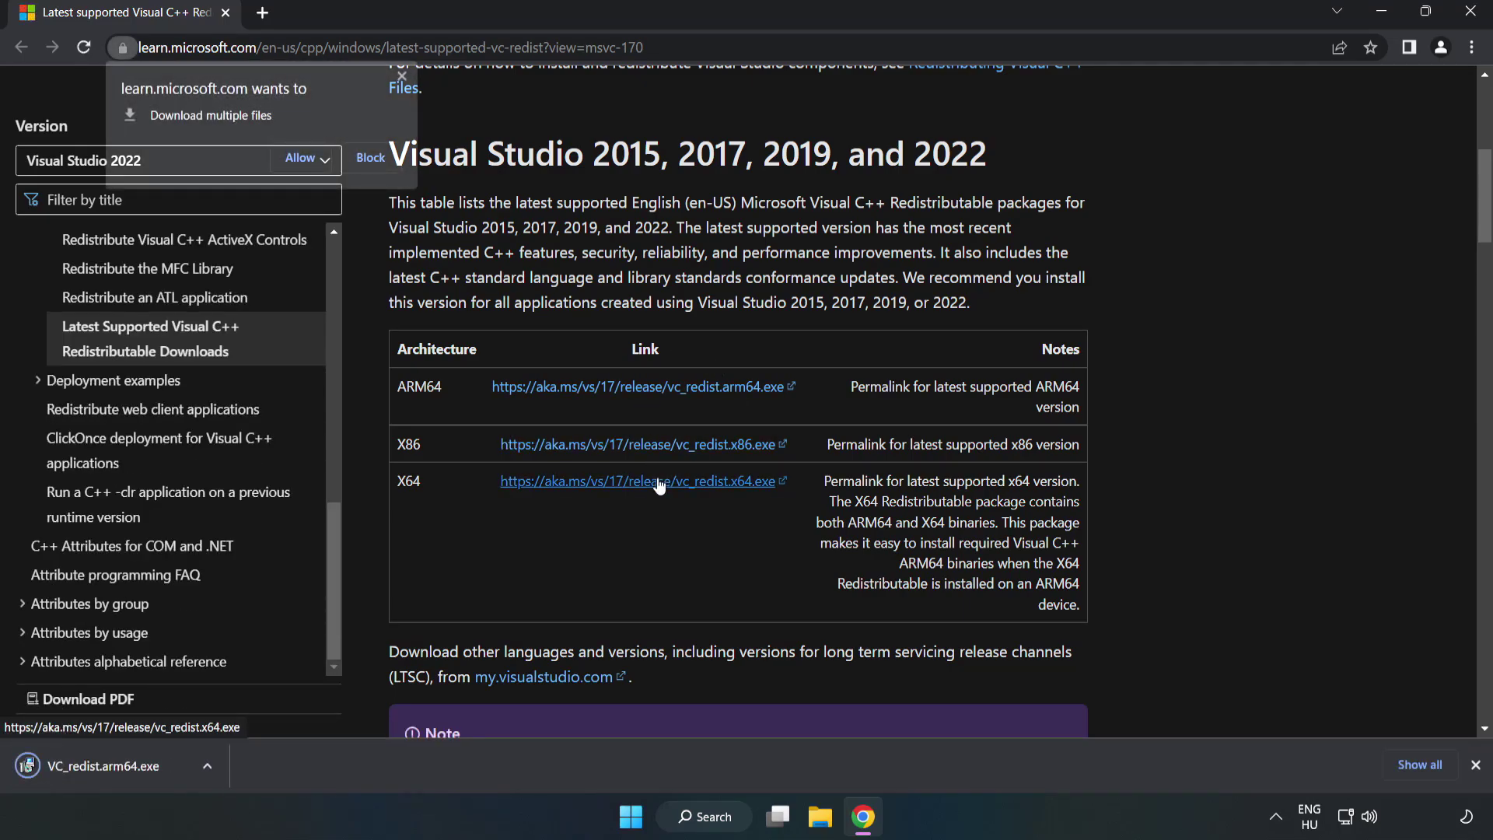
left_click(302, 157)
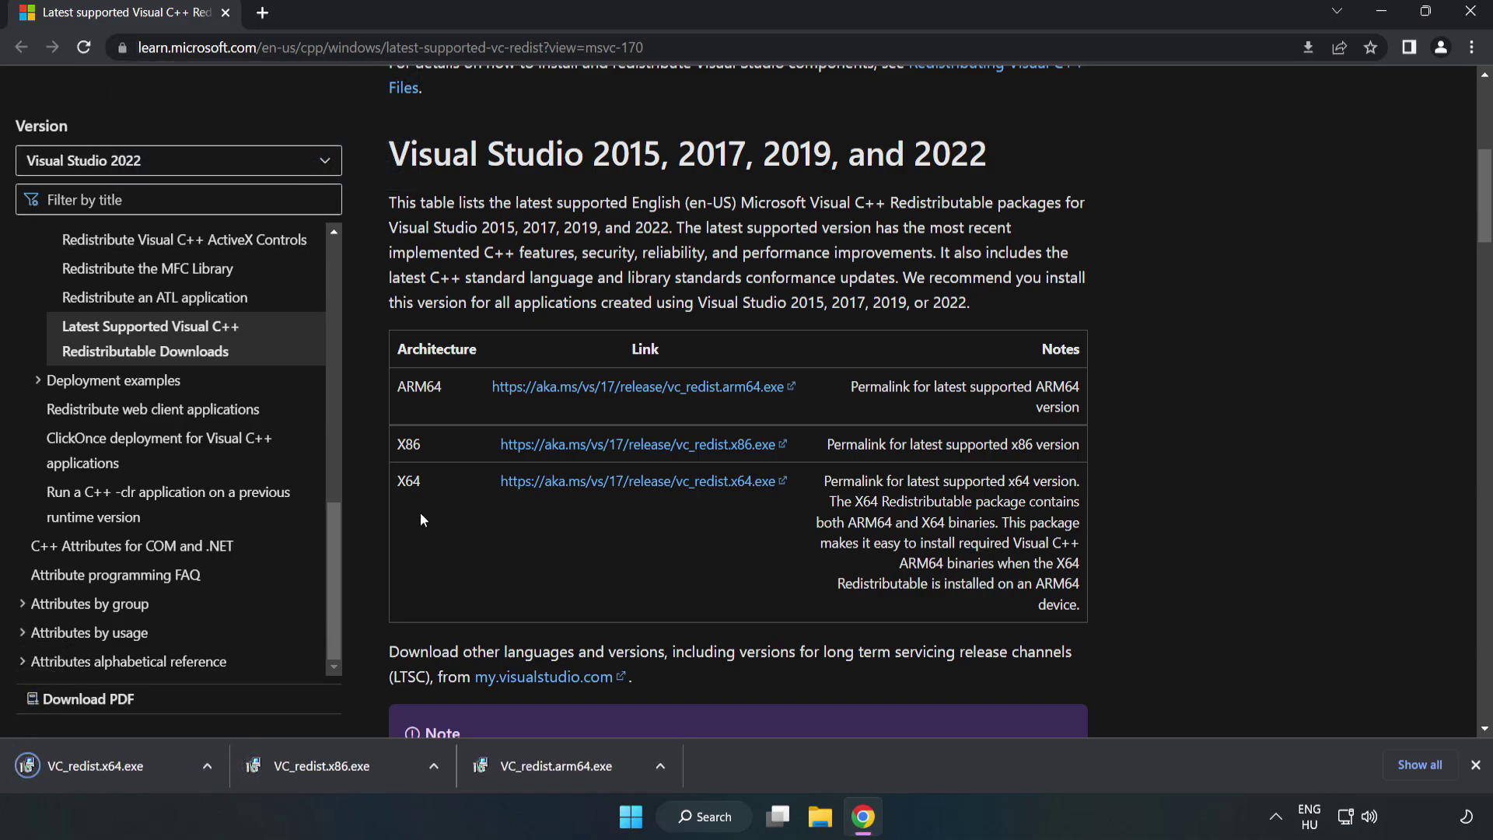
Attempt the ARM64 redistributable install with license agreed, then dismiss its unsupported failure.
left_click(571, 772)
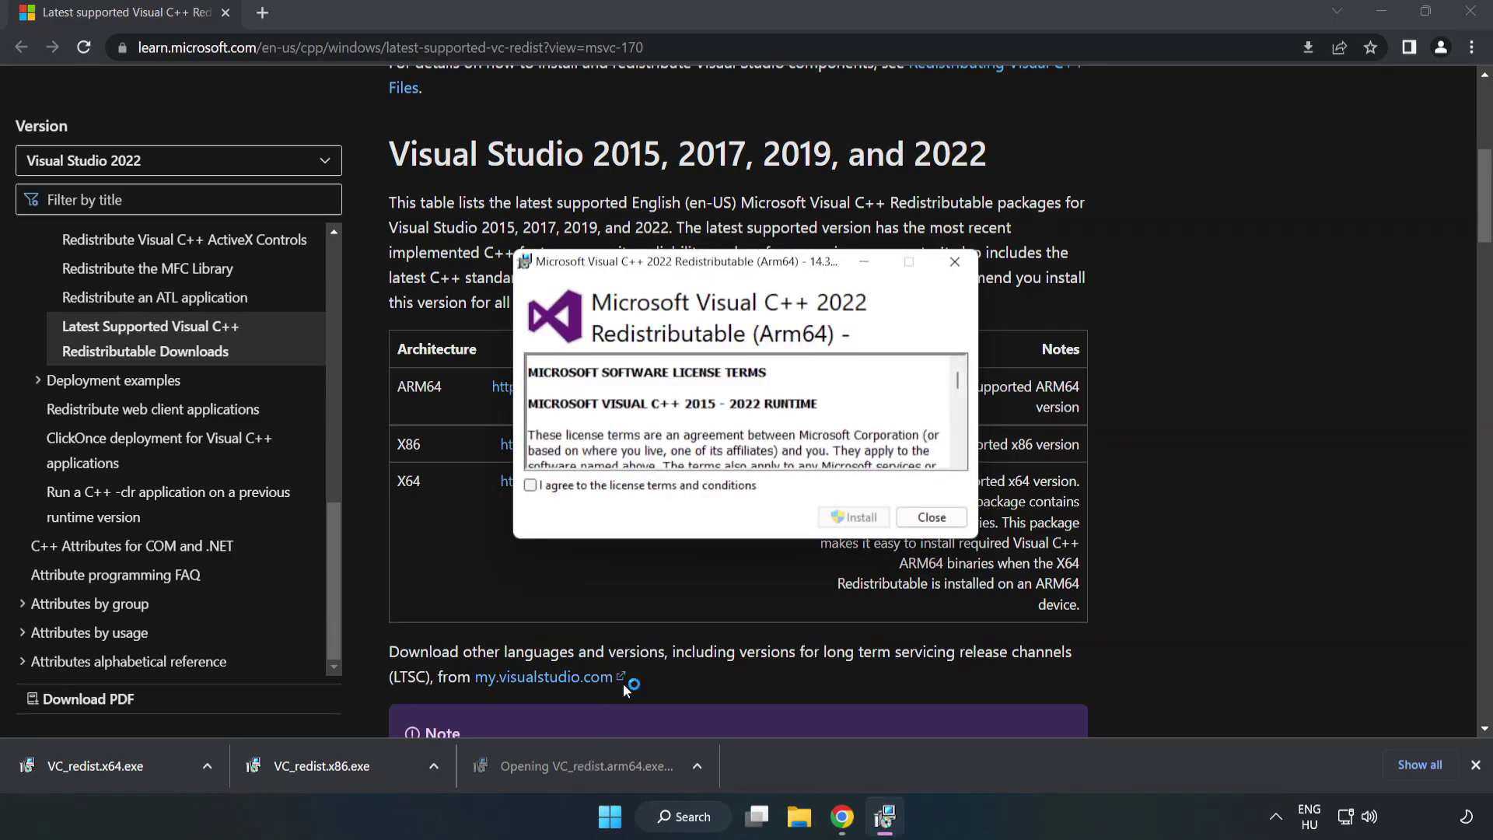
scroll(947, 372, "down", 15)
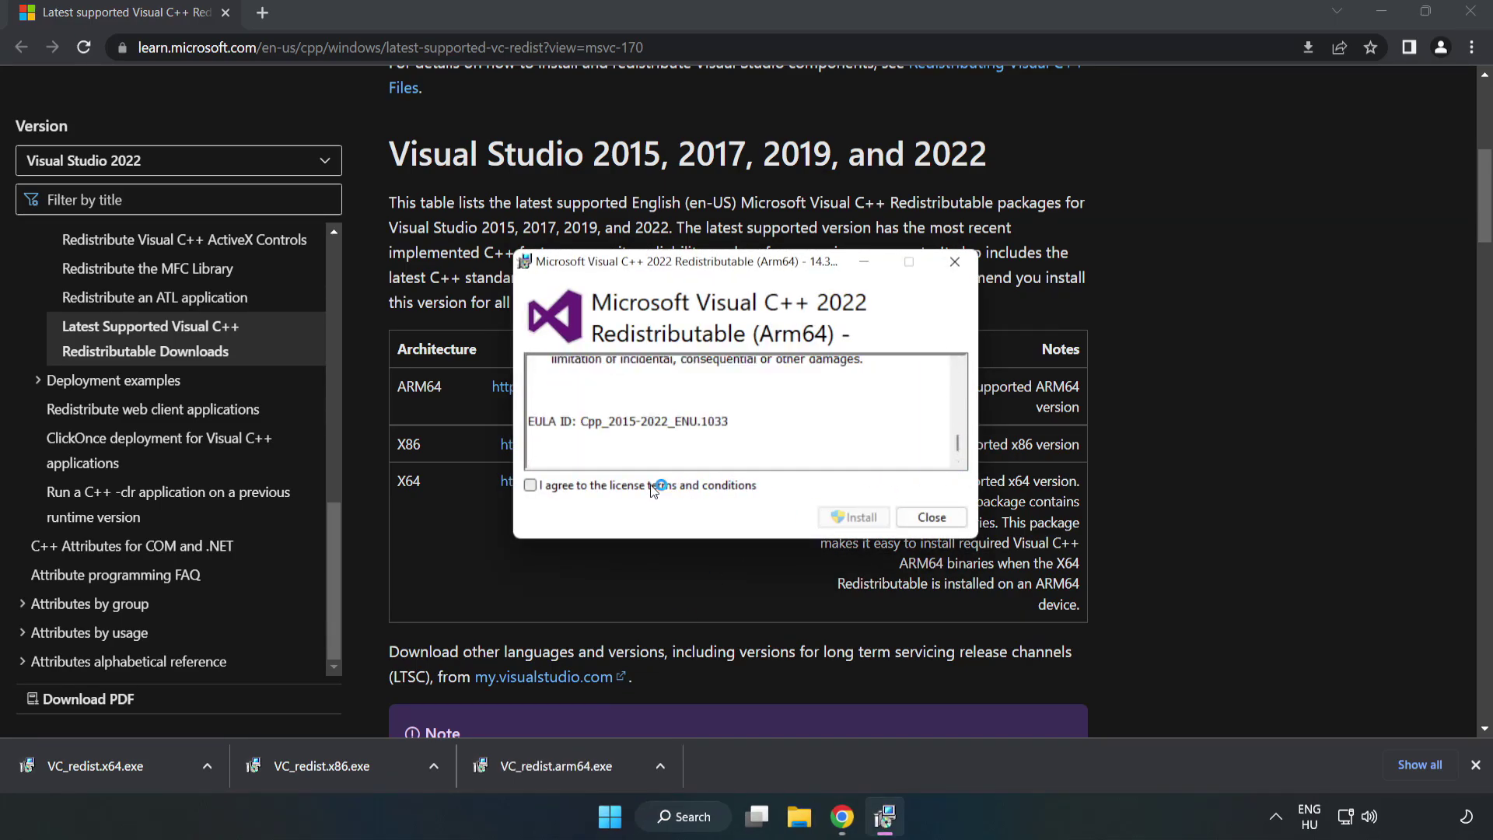
left_click(618, 491)
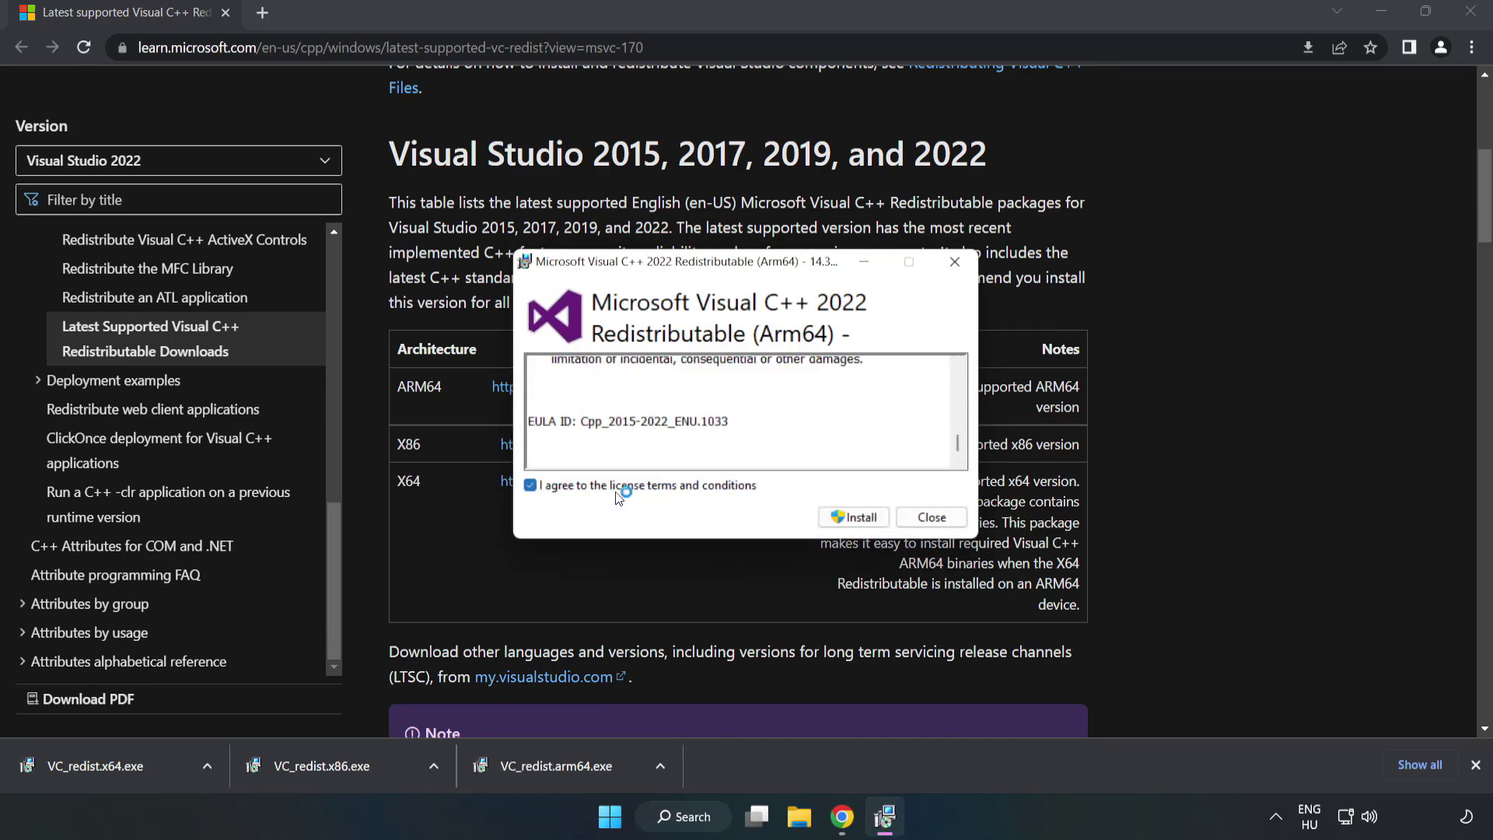
left_click(854, 519)
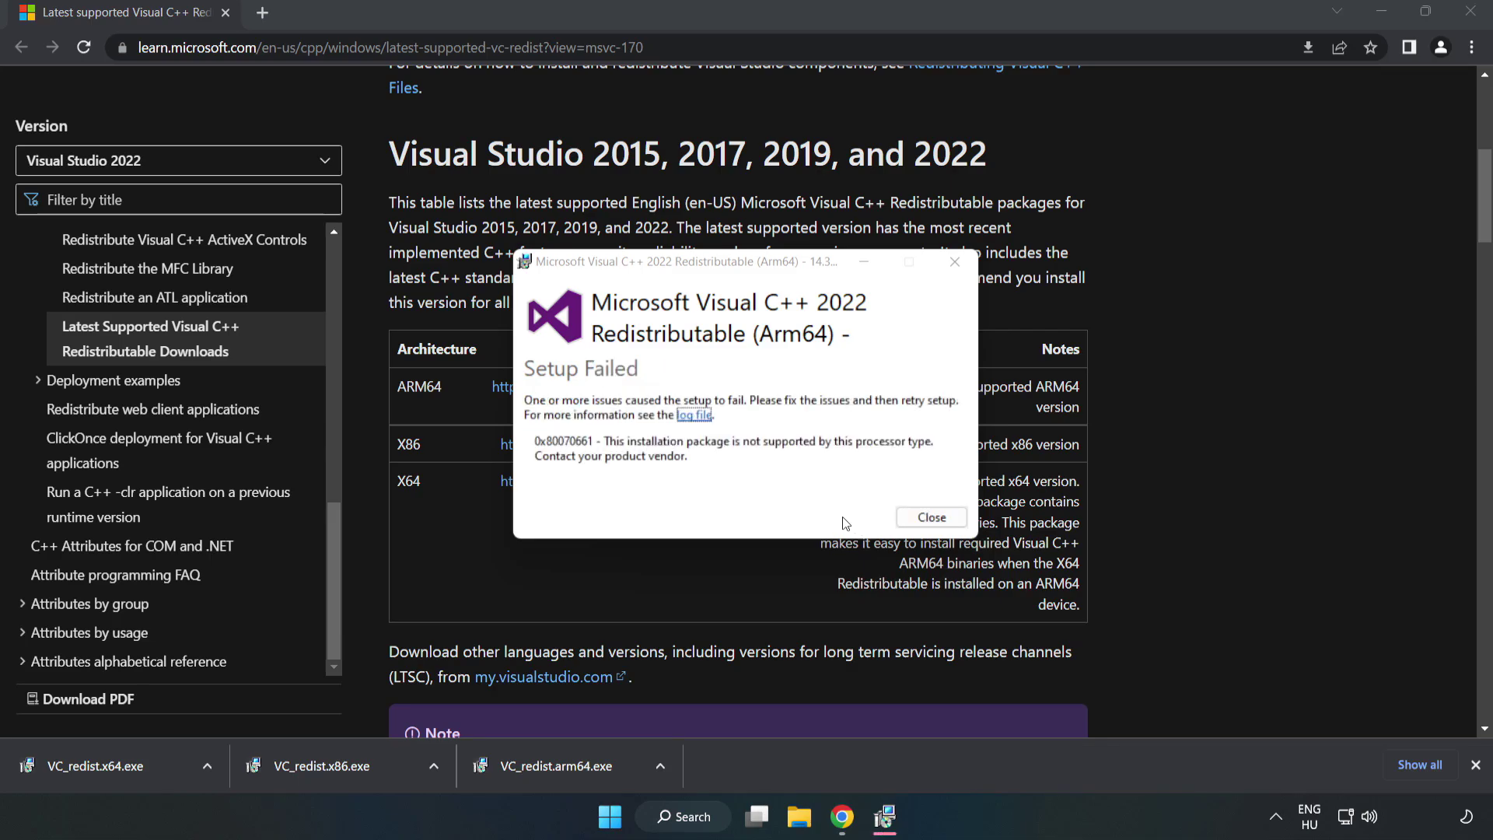
left_click(931, 518)
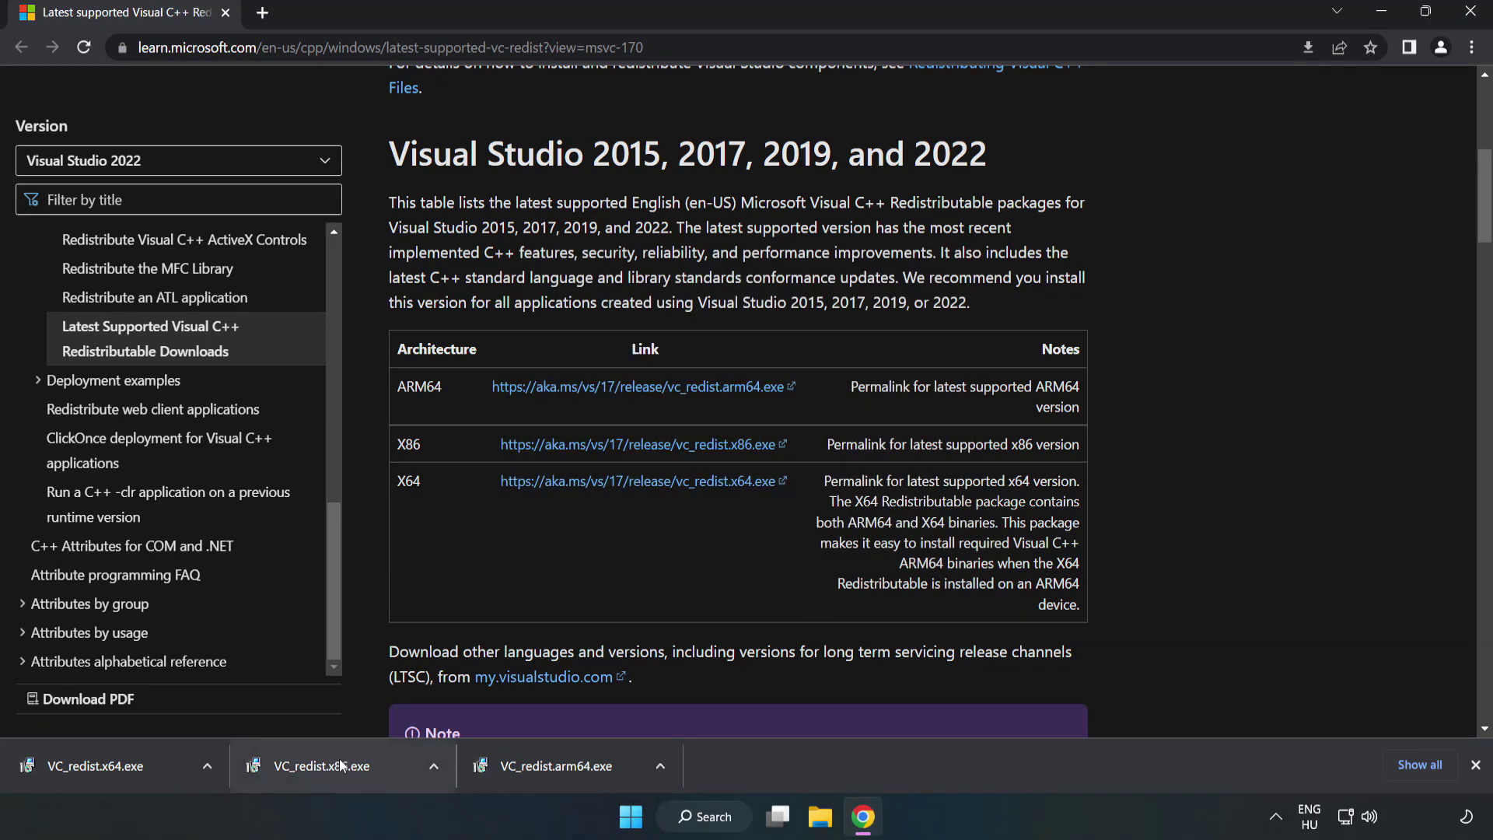
Install the x86 and x64 redistributables, closing each setup without restarting.
left_click(355, 763)
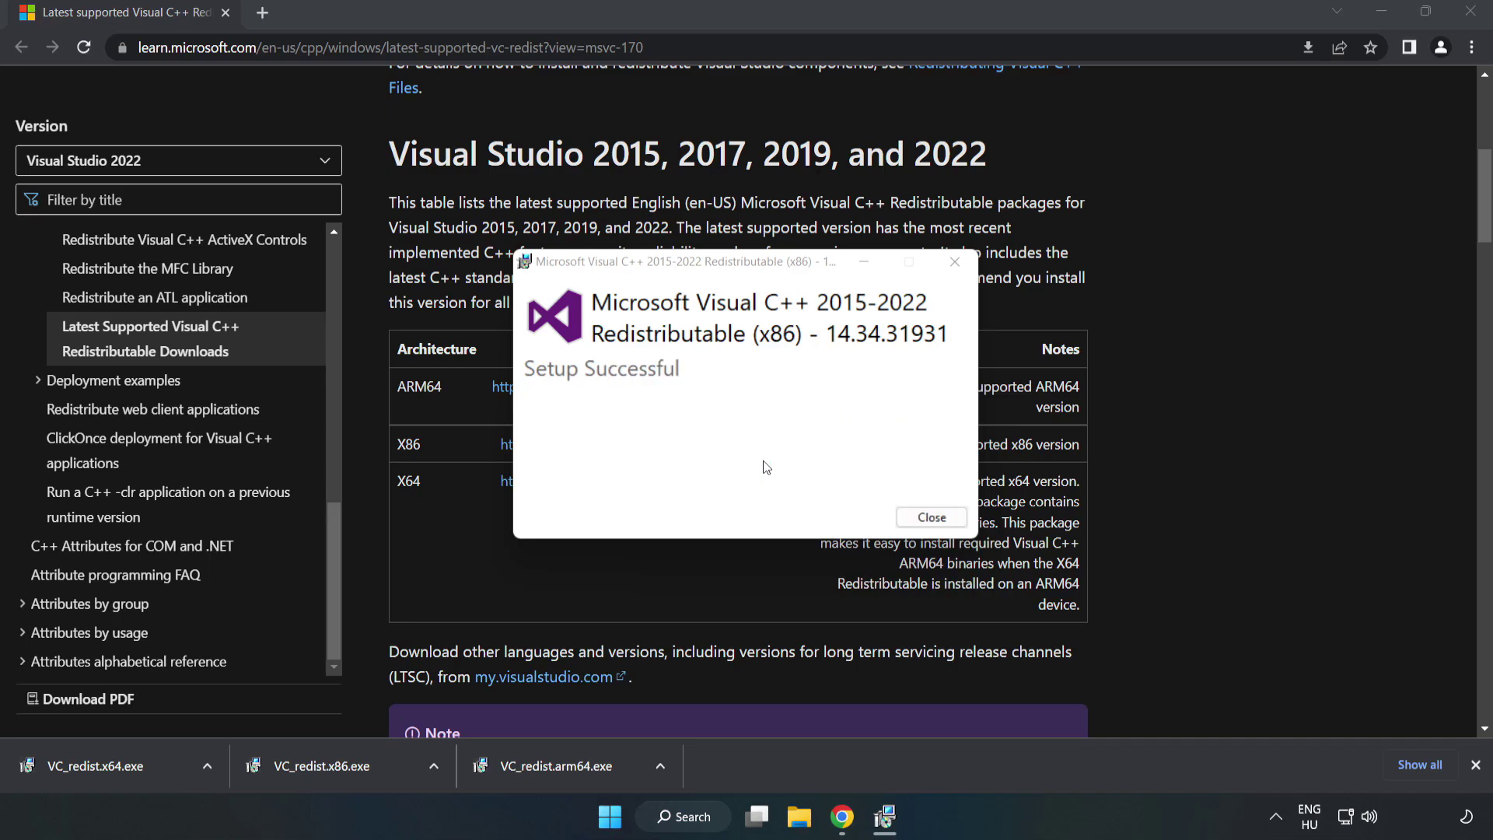
left_click(931, 517)
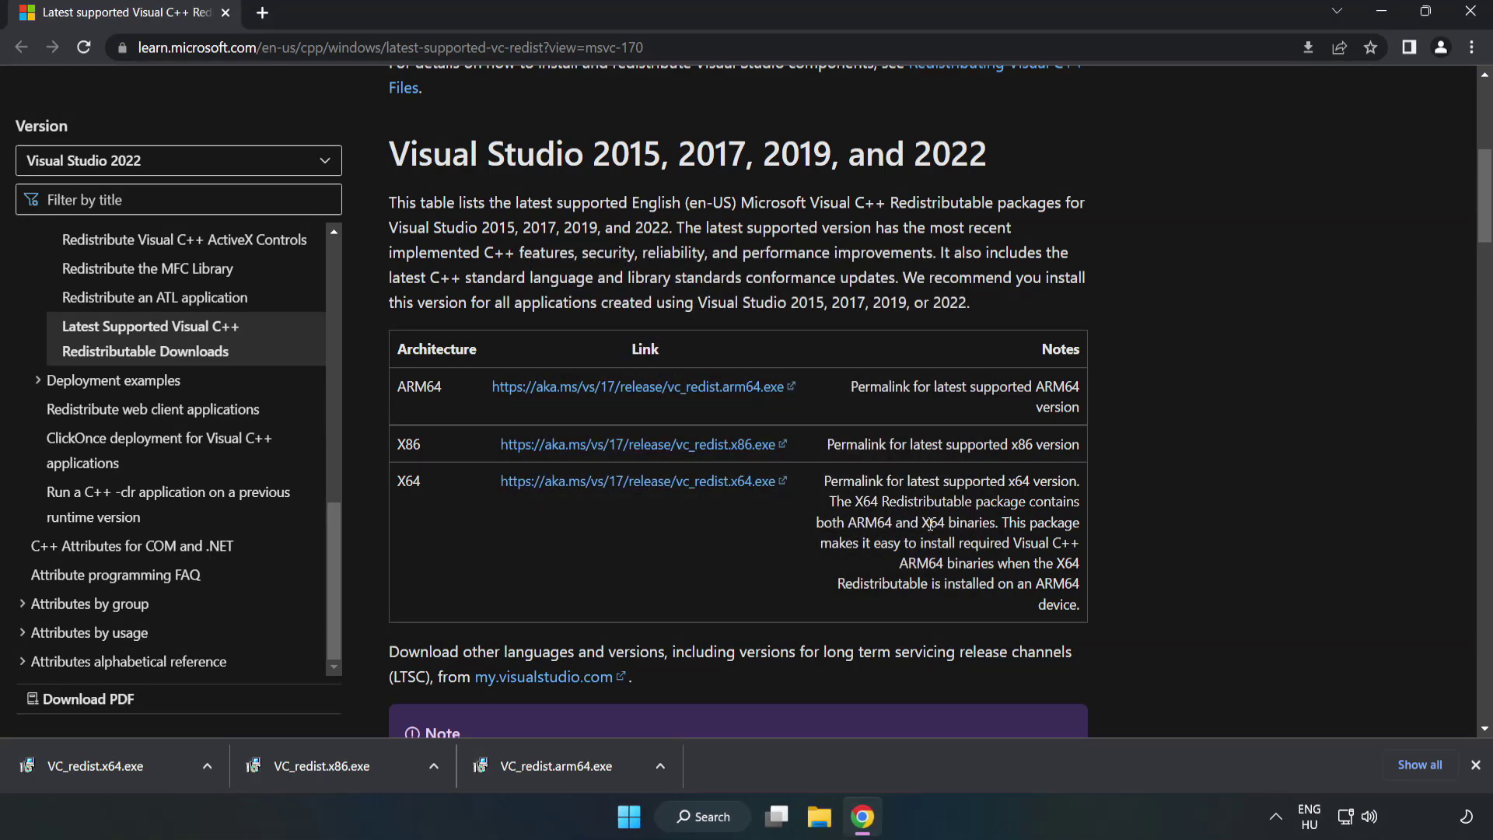
left_click(81, 762)
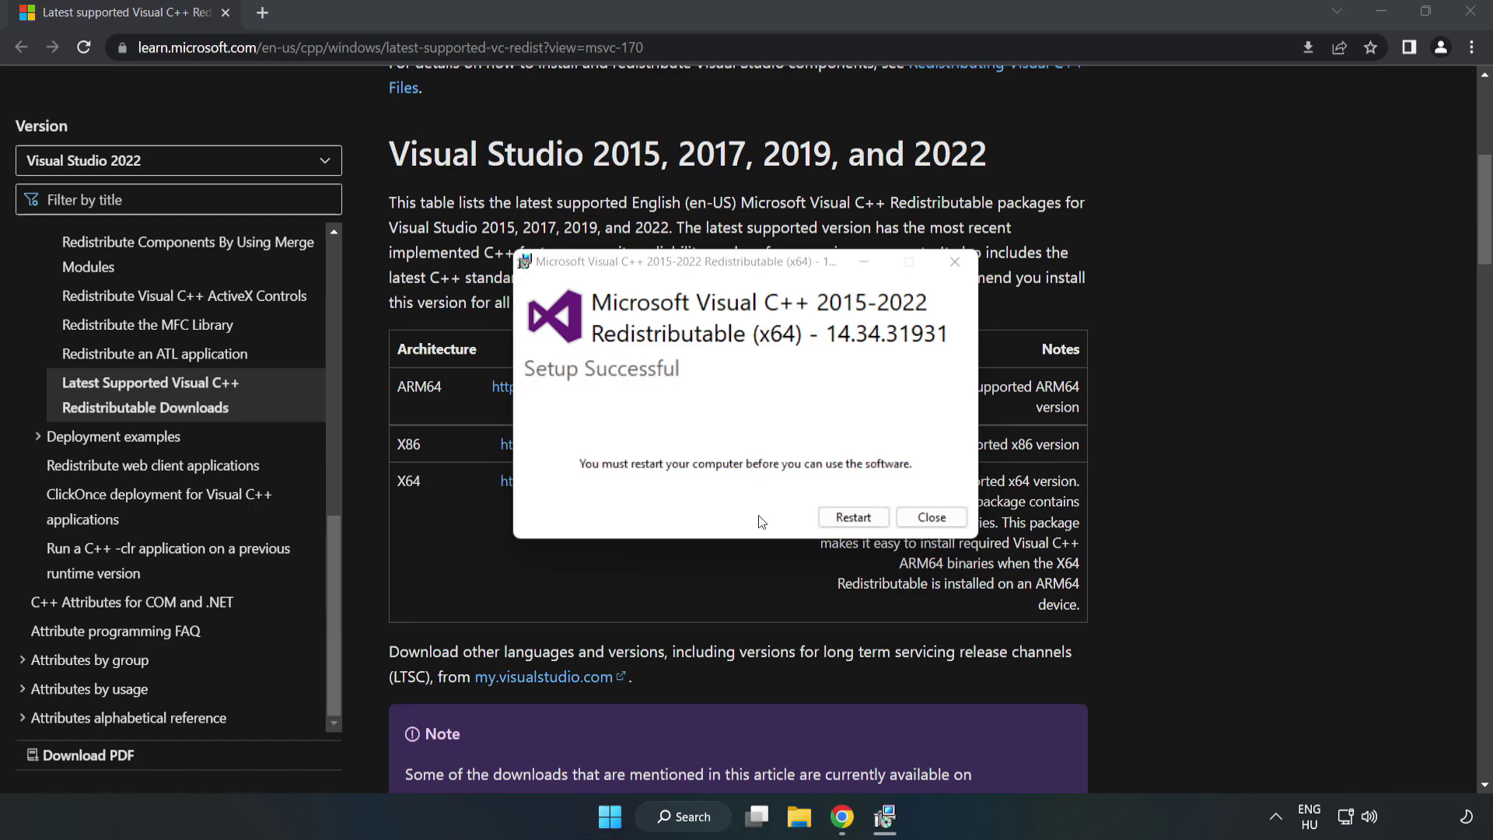
left_click(932, 518)
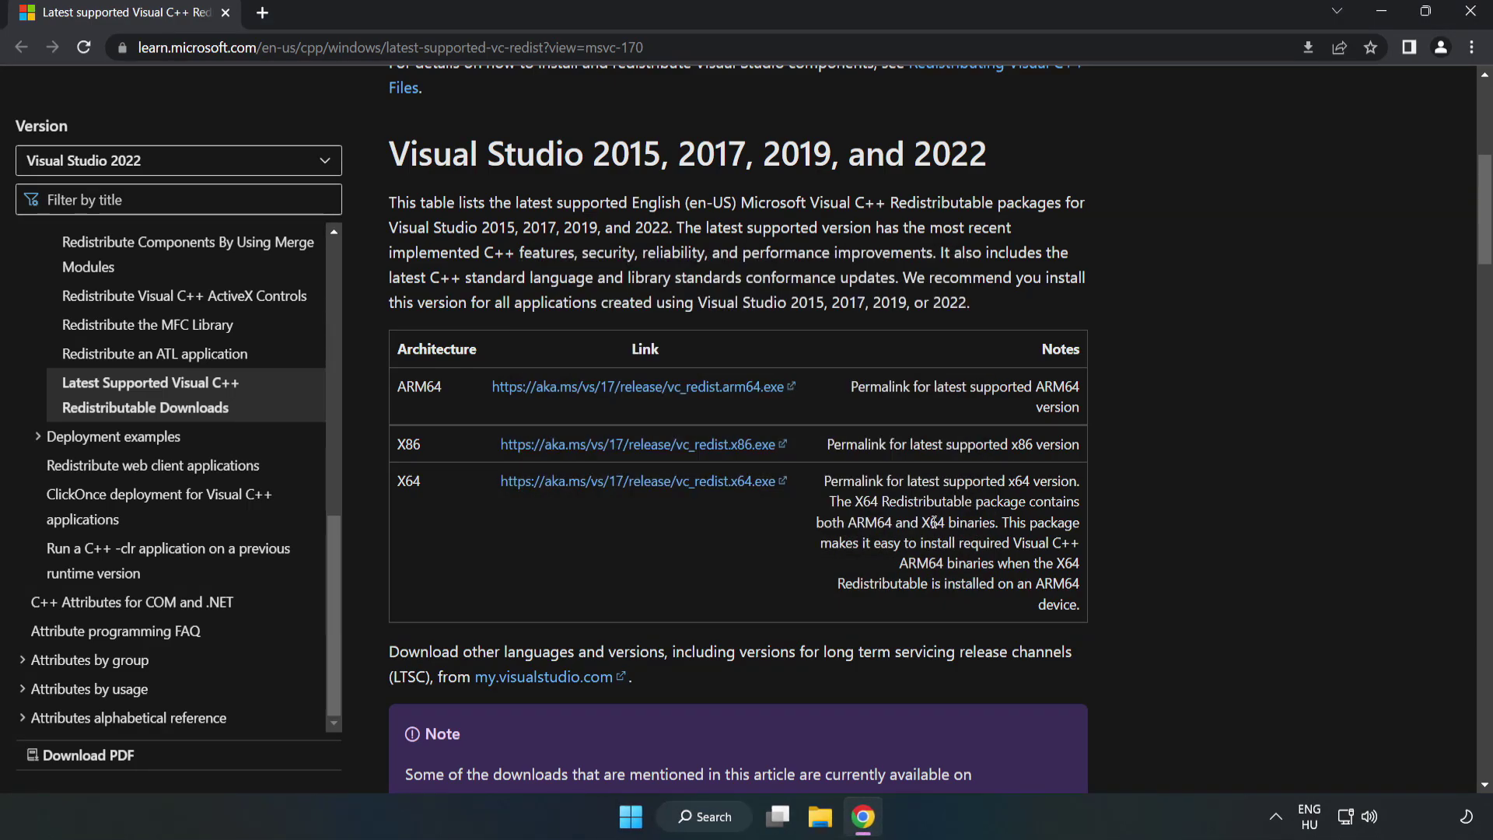
Close Chrome and bring up the Start menu's Sleep, Shut down and Restart options.
left_click(1470, 12)
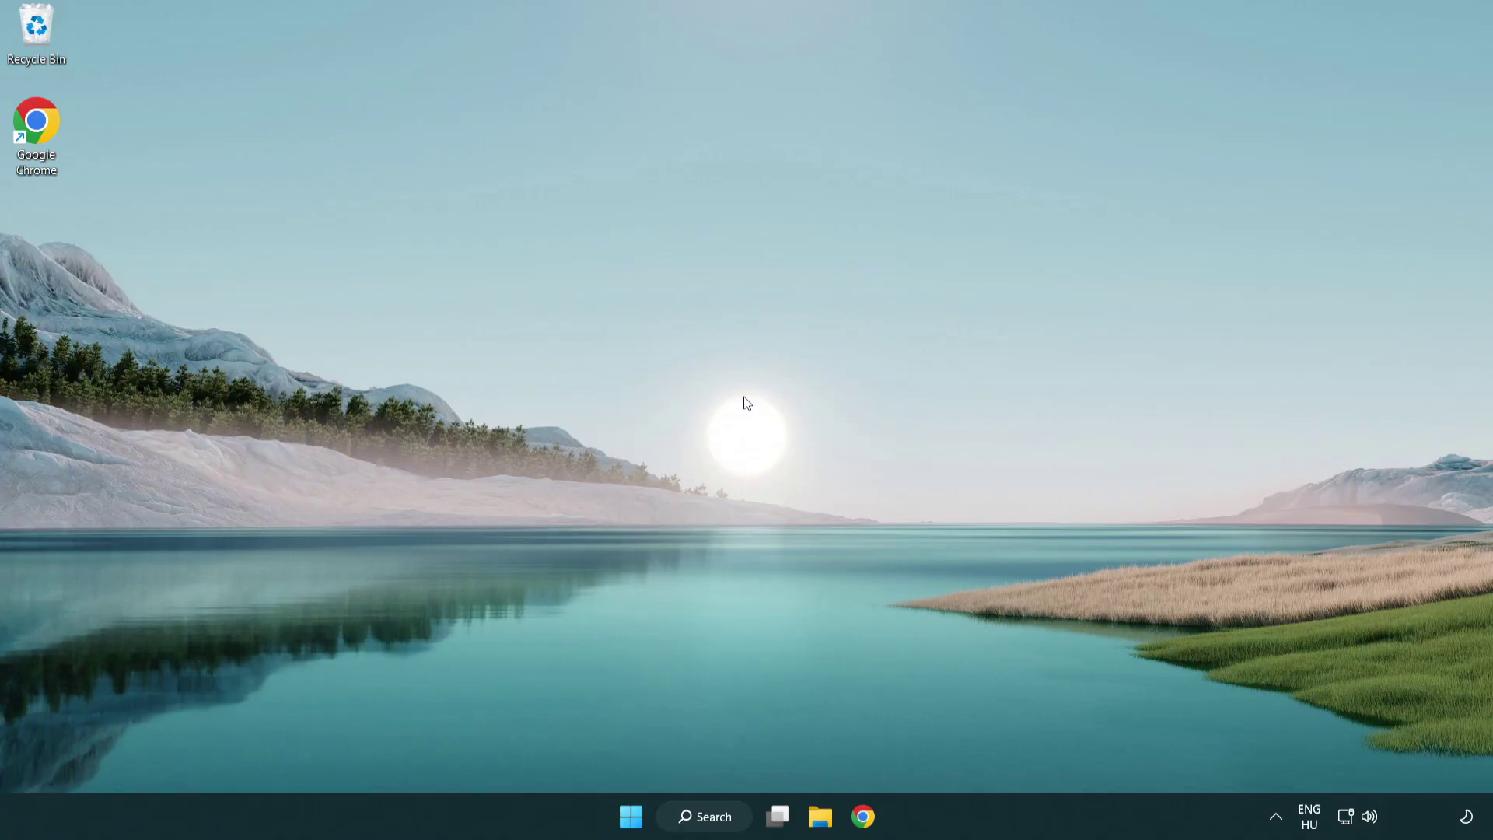
left_click(631, 816)
left_click(987, 749)
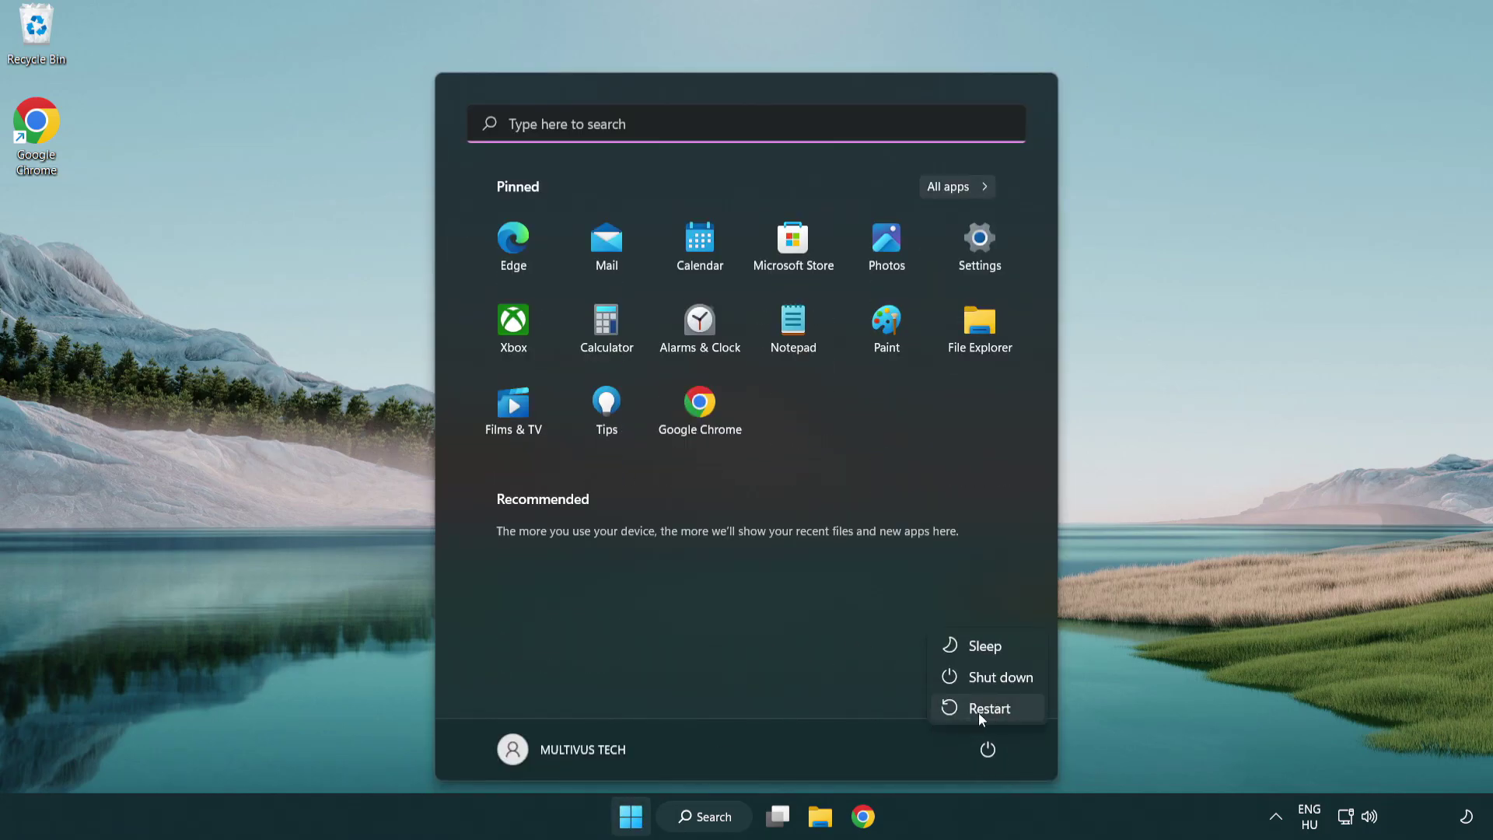